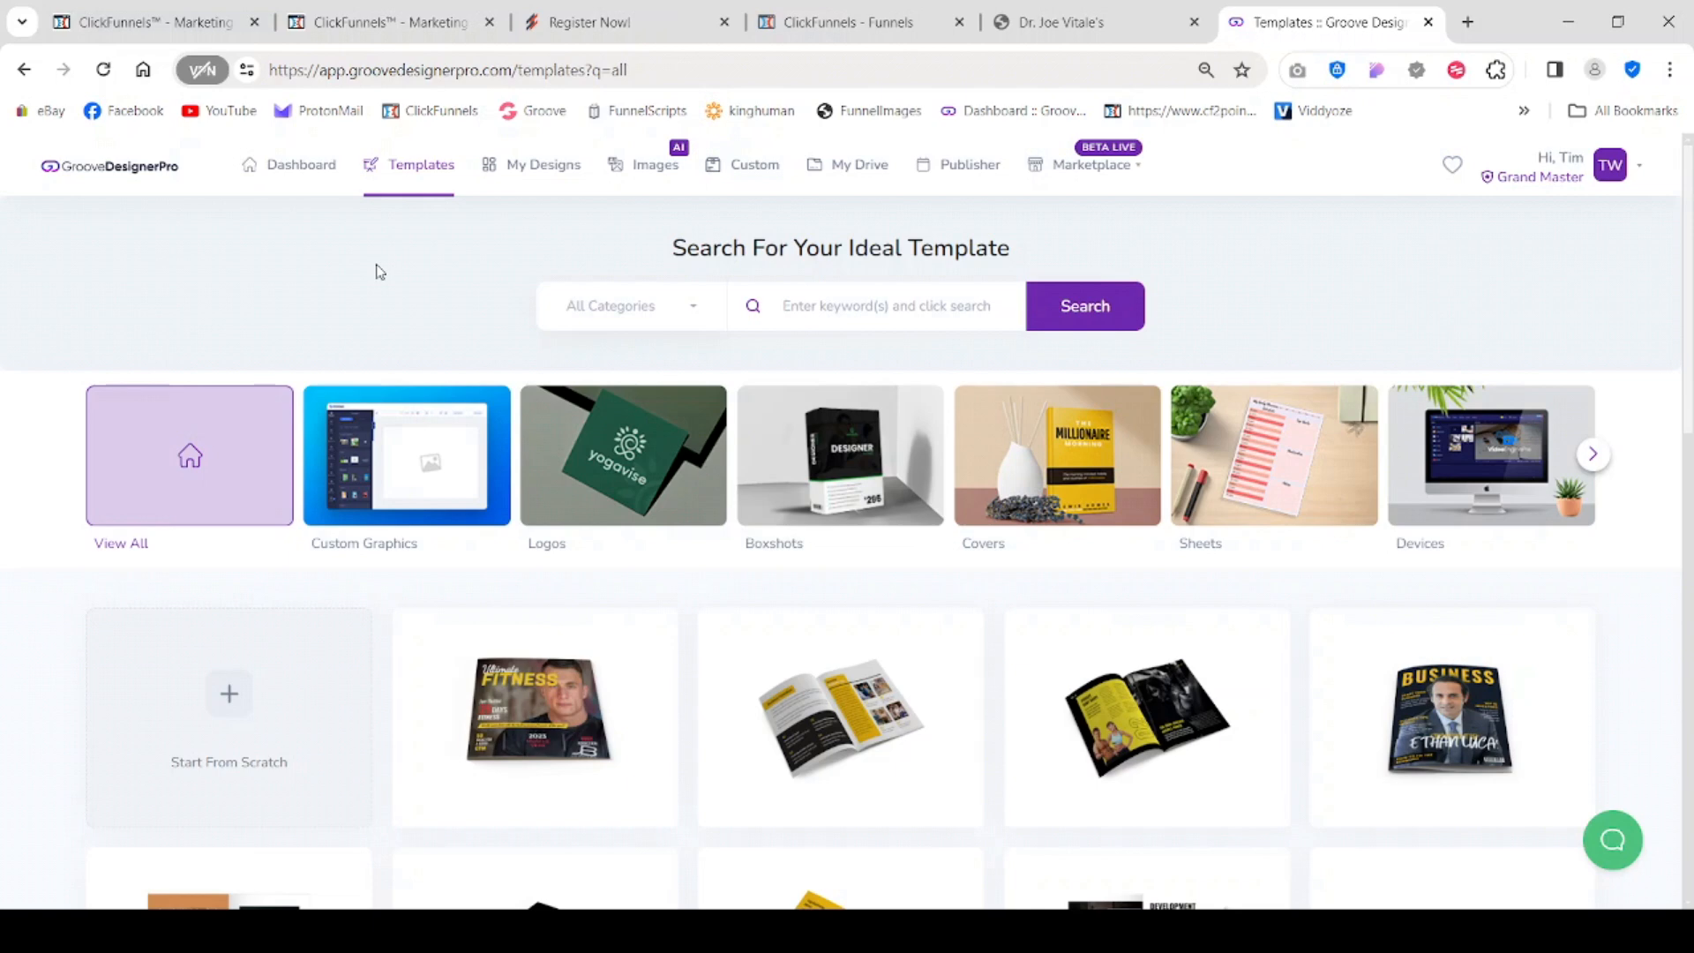
Step: Show the Custom Graphics template category and load more of its templates
left_click_drag(377, 480, 646, 458)
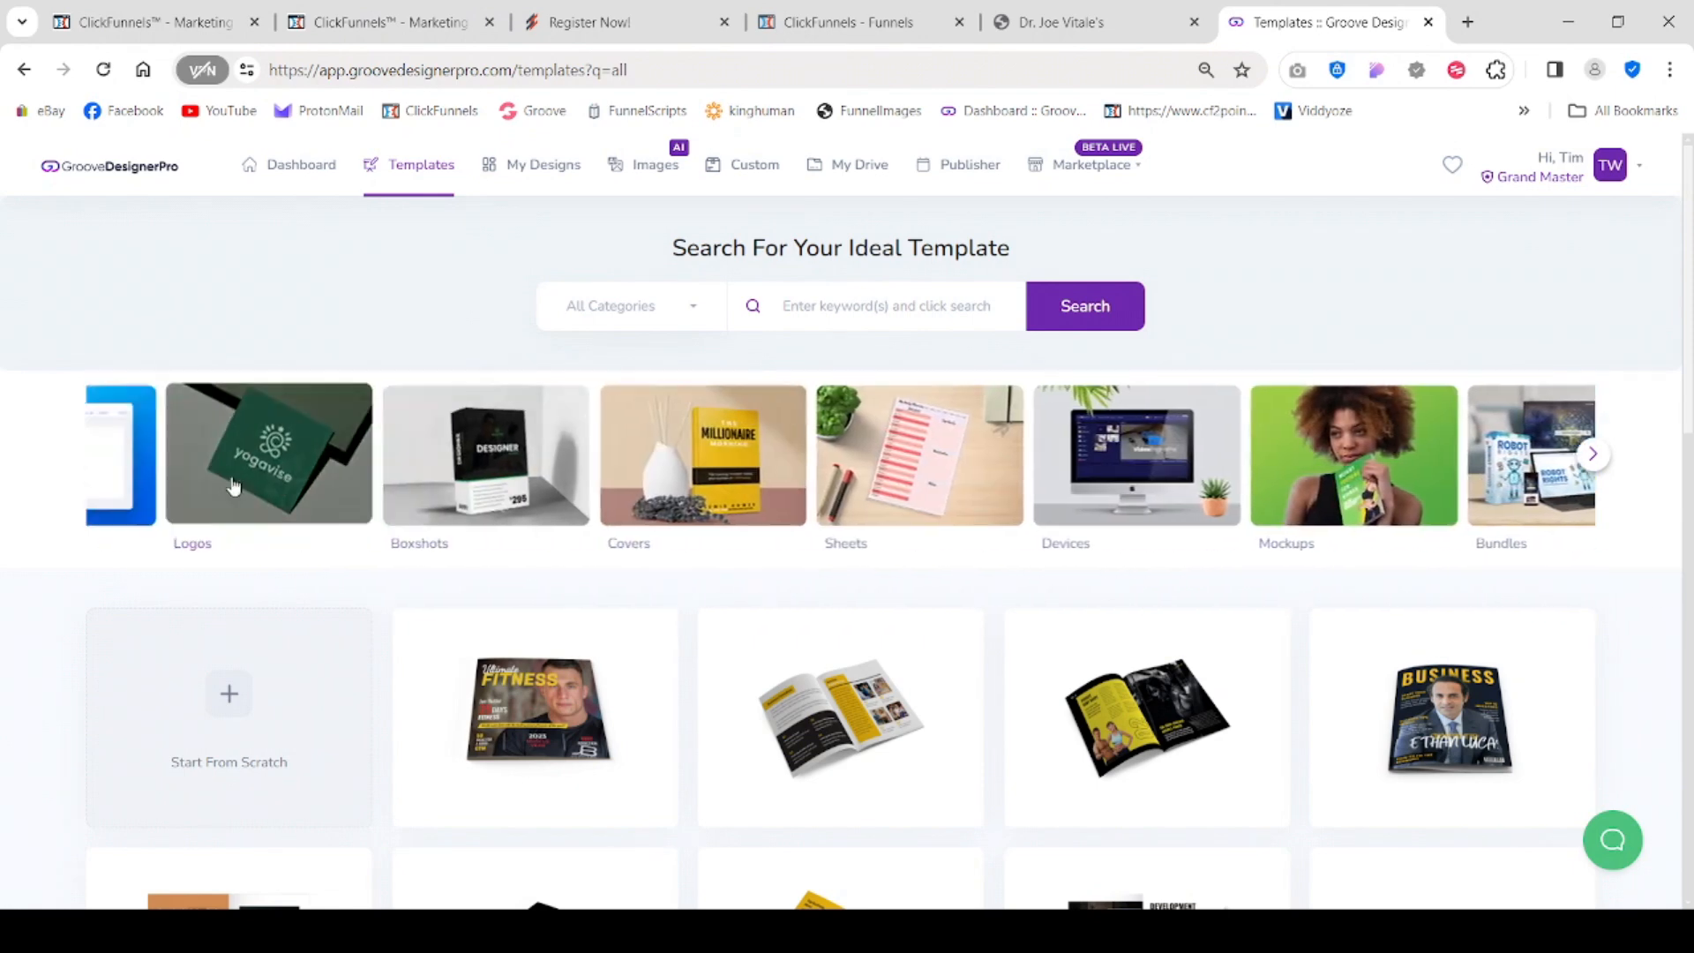
left_click(411, 492)
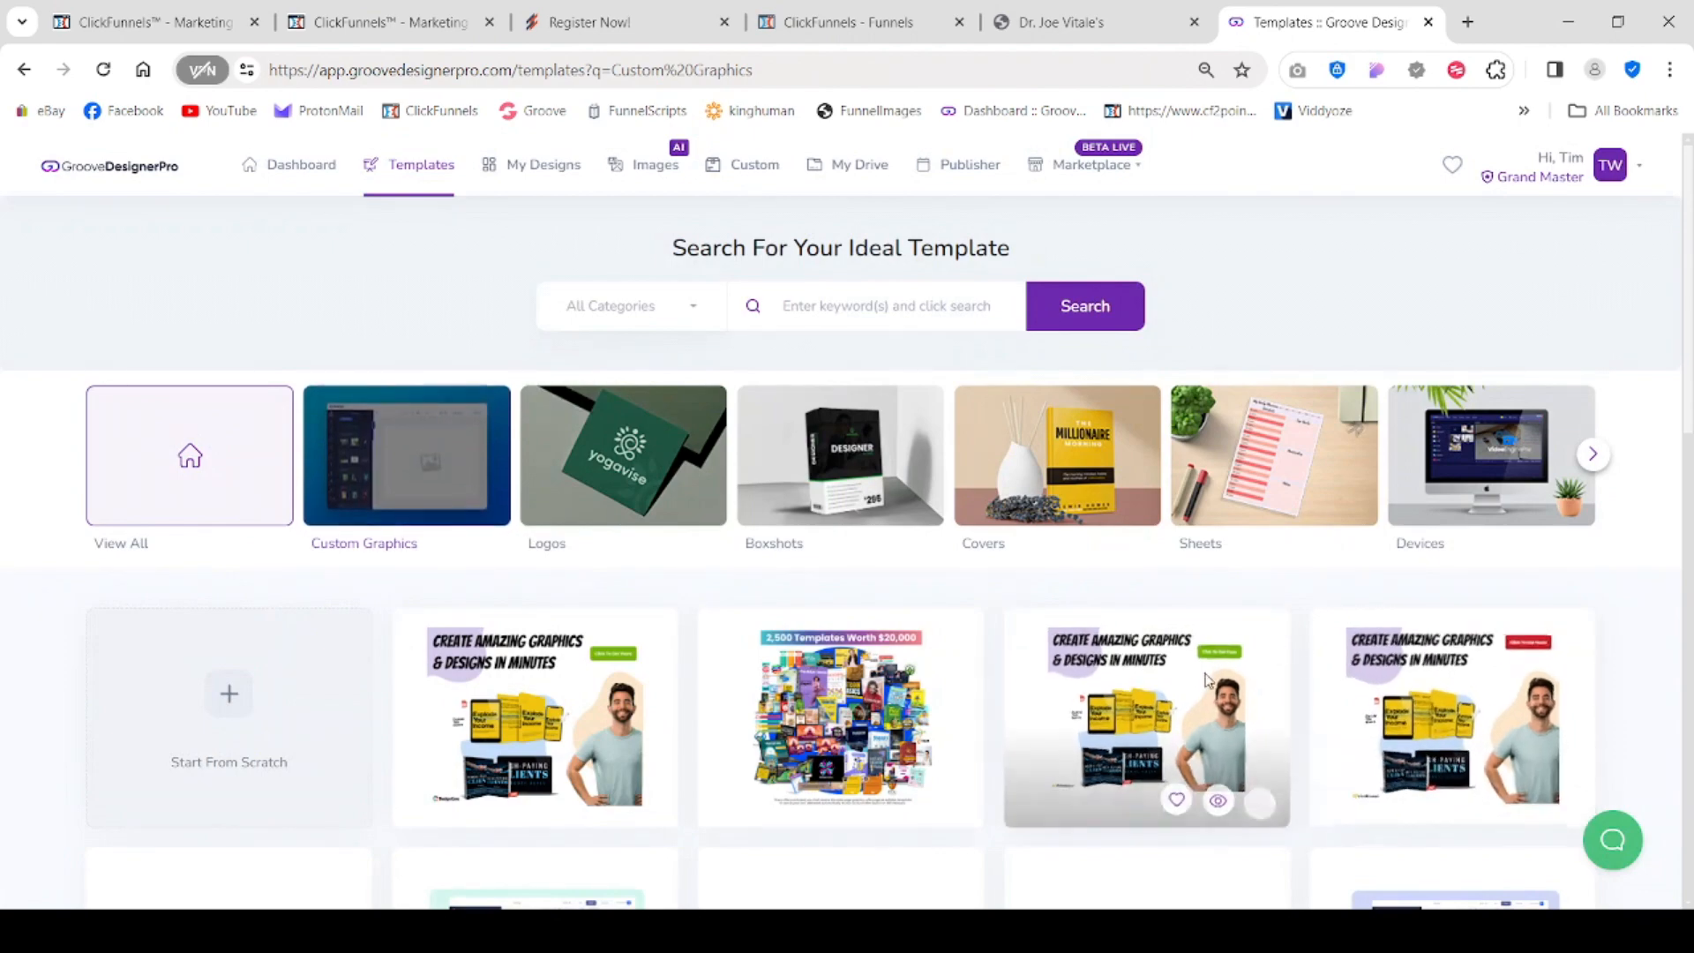
scroll(1211, 678, "down", 5)
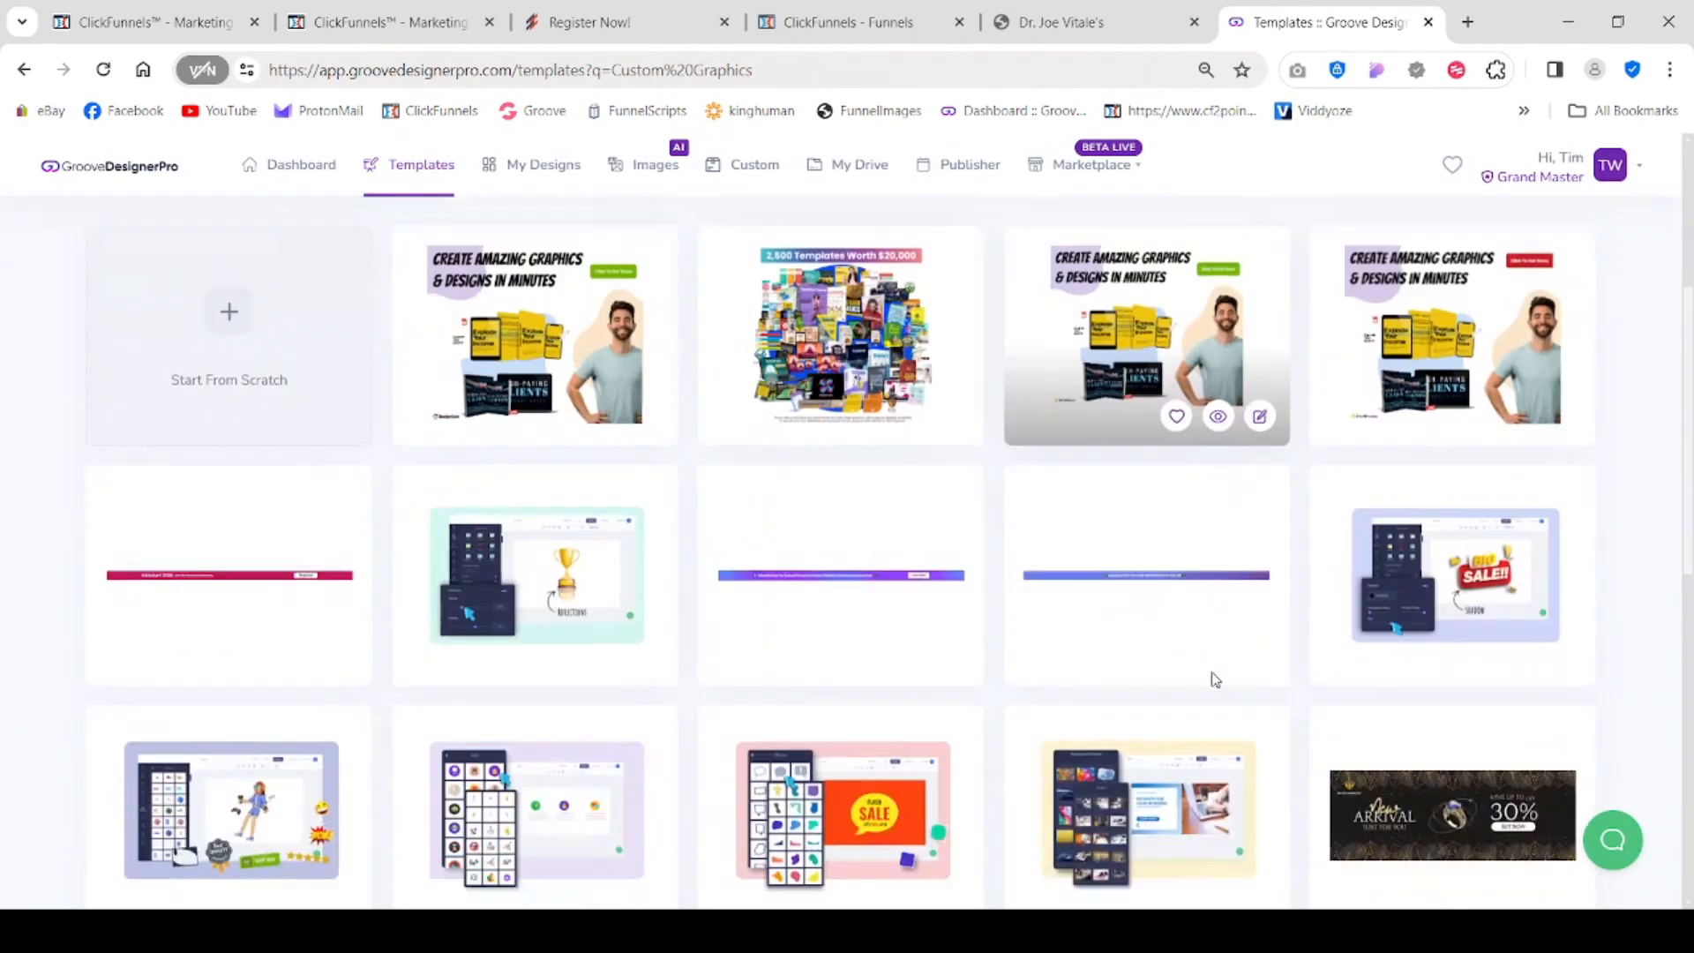
scroll(1211, 677, "down", 7)
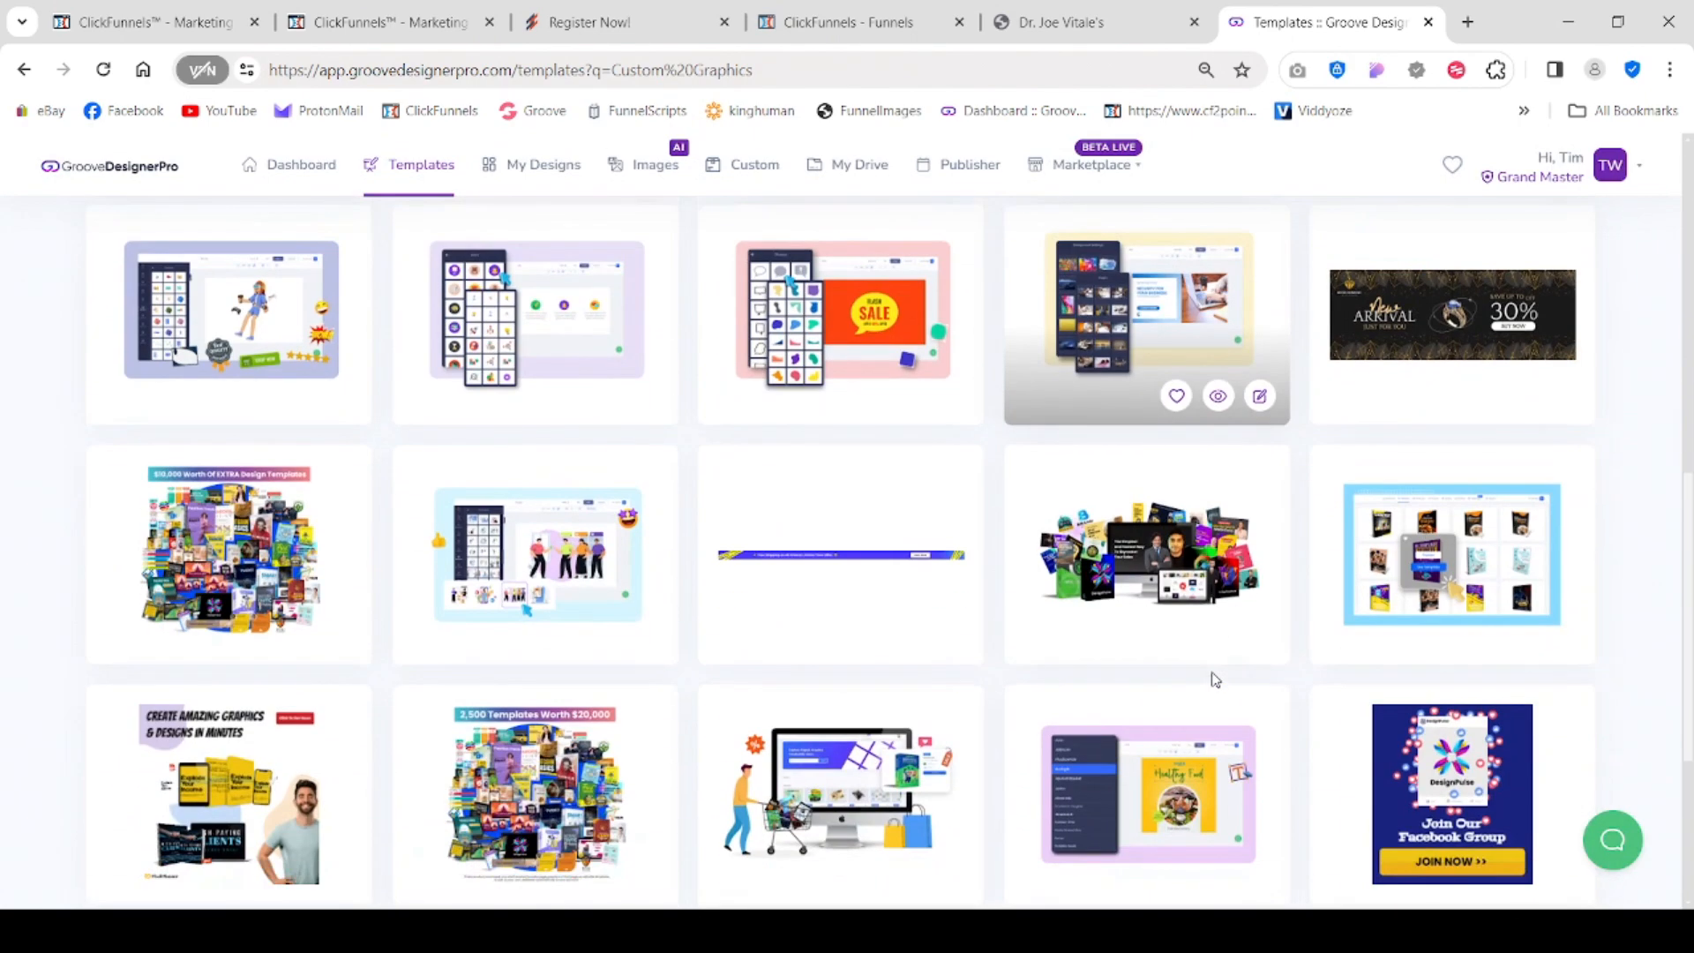
scroll(1211, 677, "up", 2)
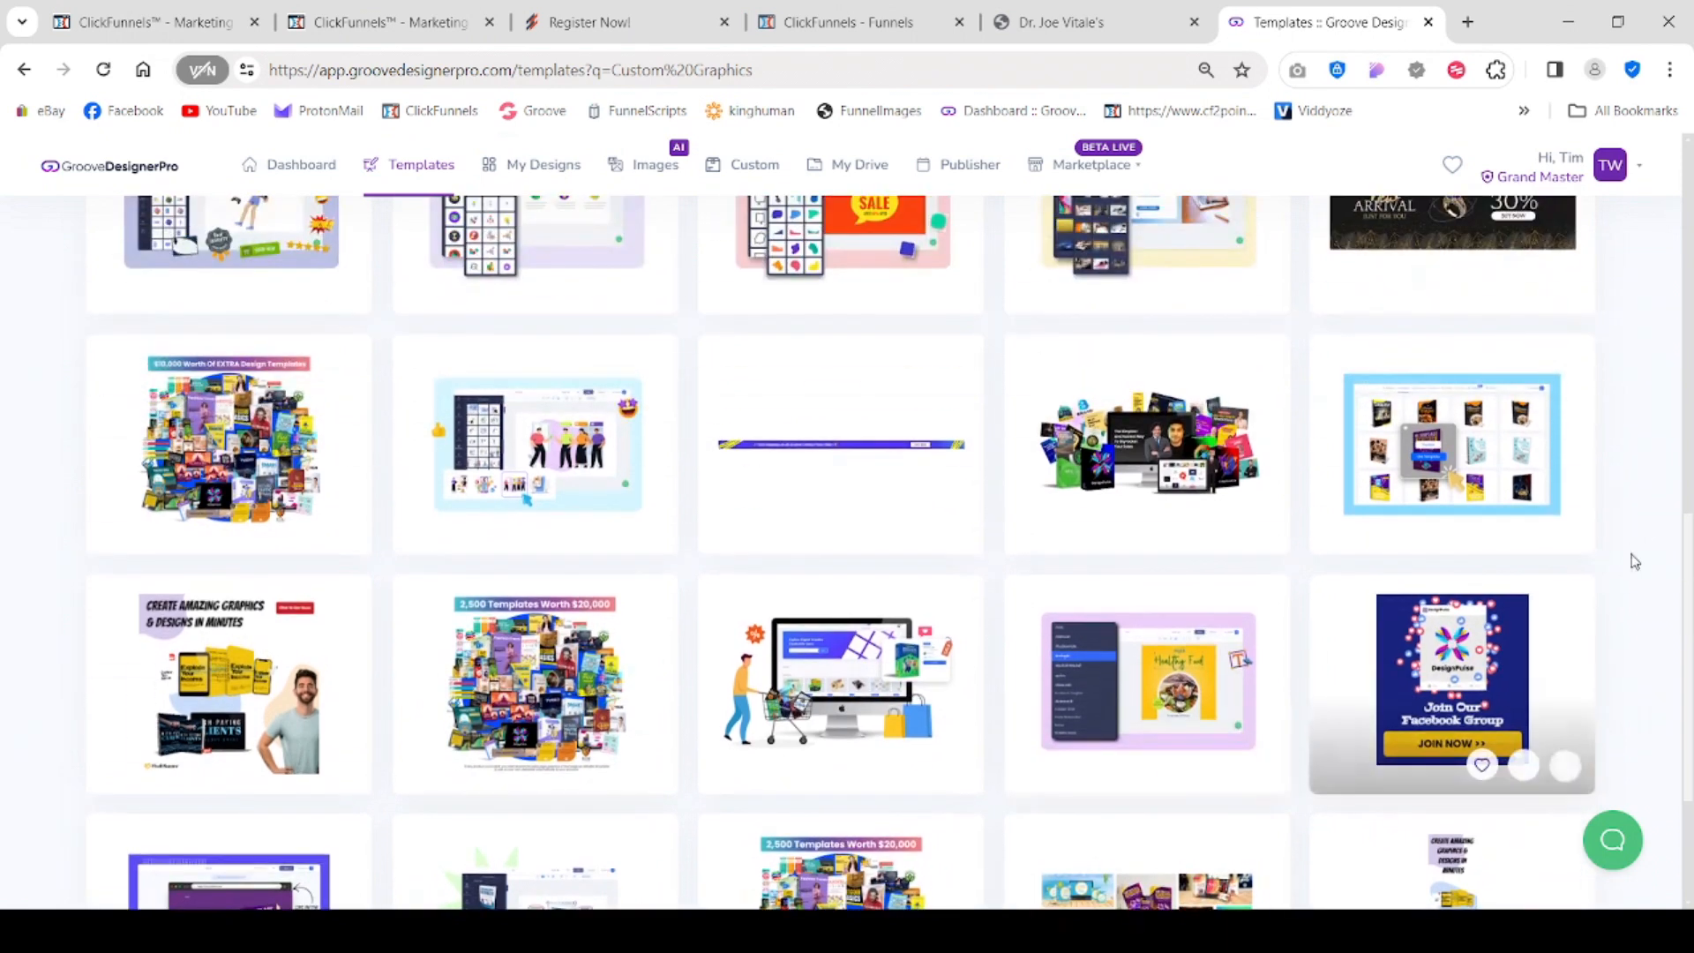
scroll(1136, 483, "down", 3)
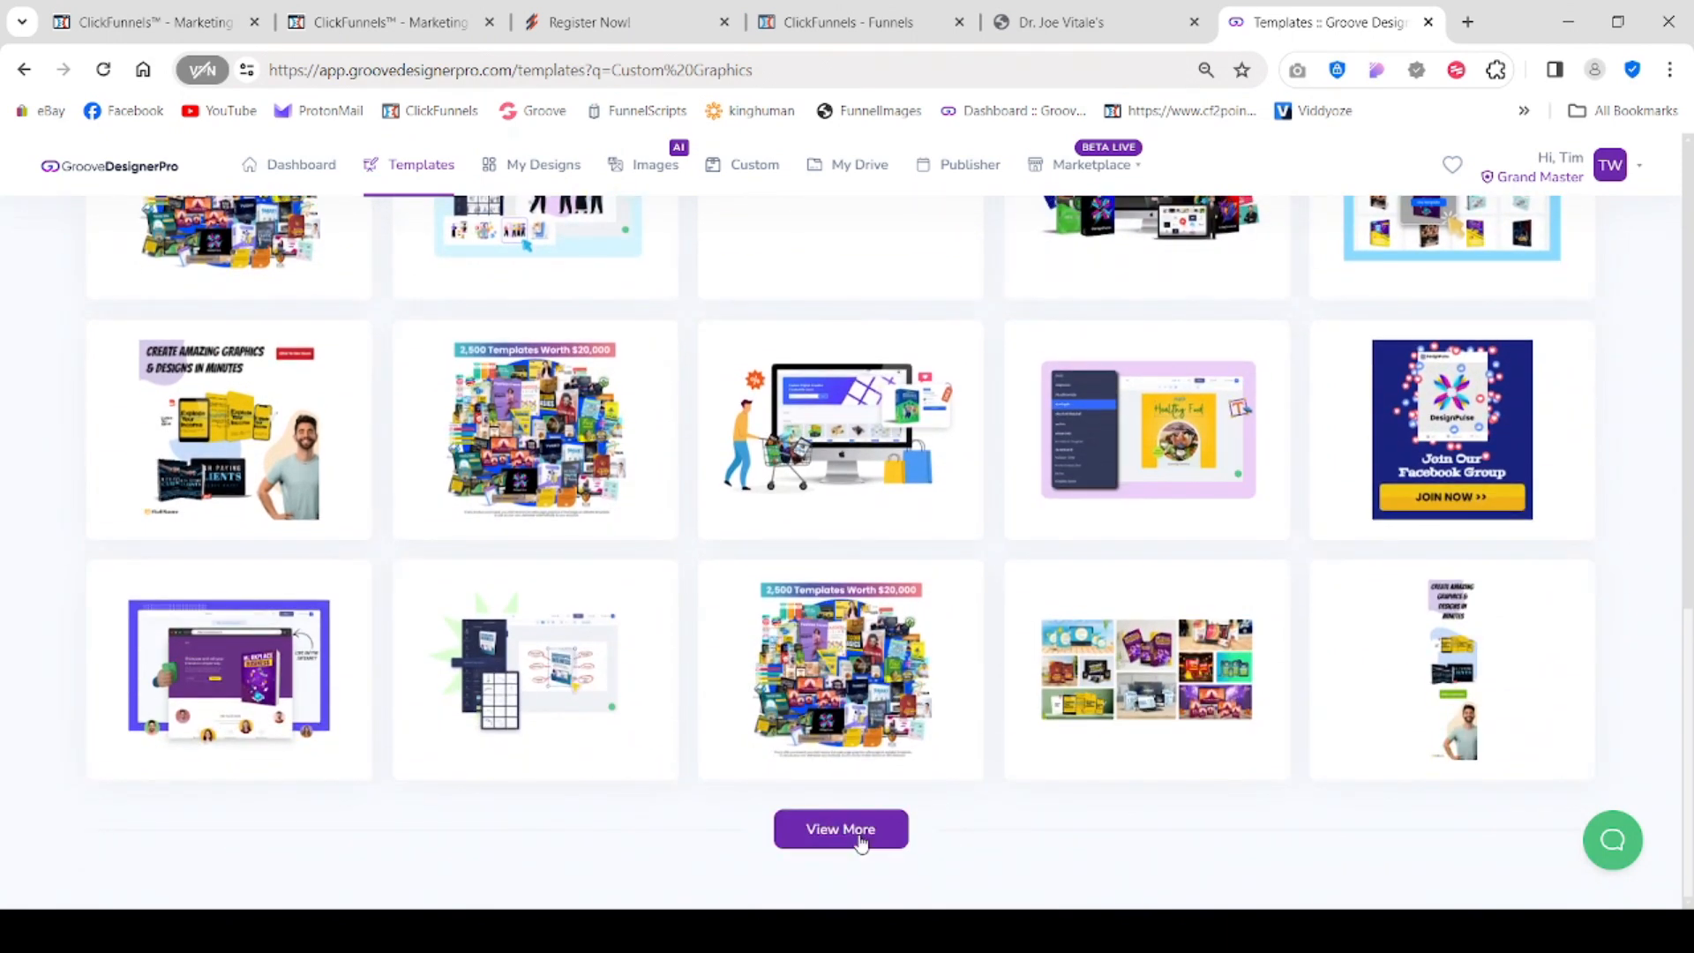
left_click(860, 841)
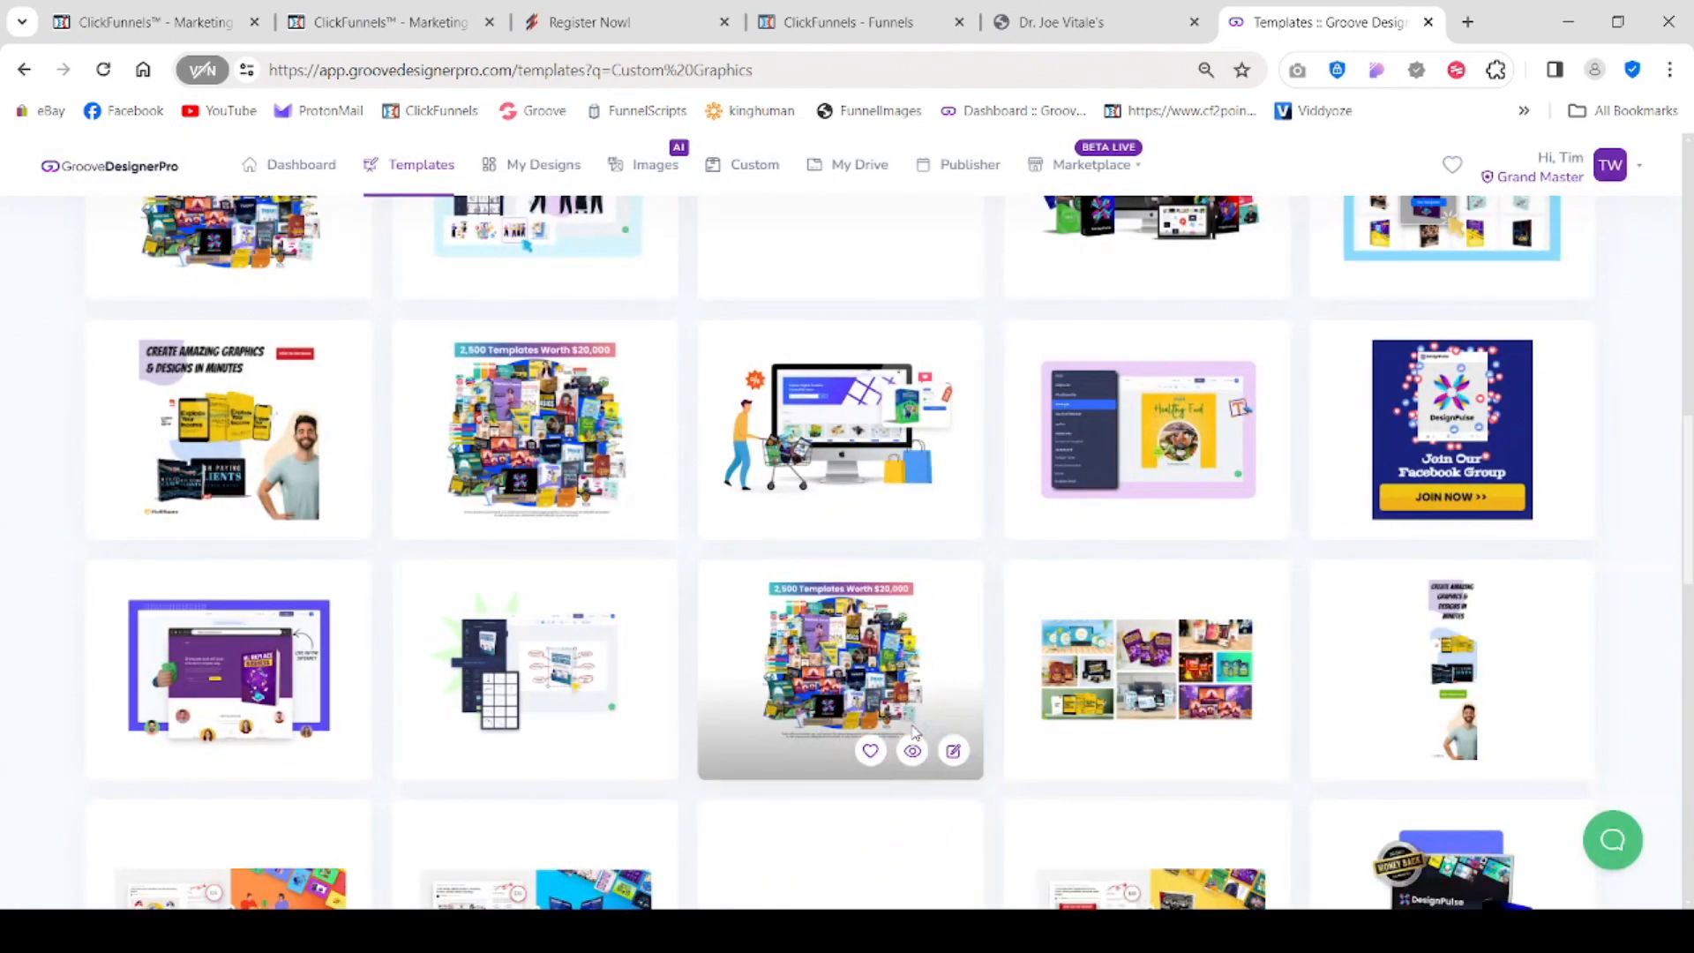
Step: Load another batch of Custom Graphics templates and open the collage of slanted web pages for editing
scroll(882, 776, "down", 5)
scroll(913, 731, "down", 3)
scroll(913, 732, "down", 3)
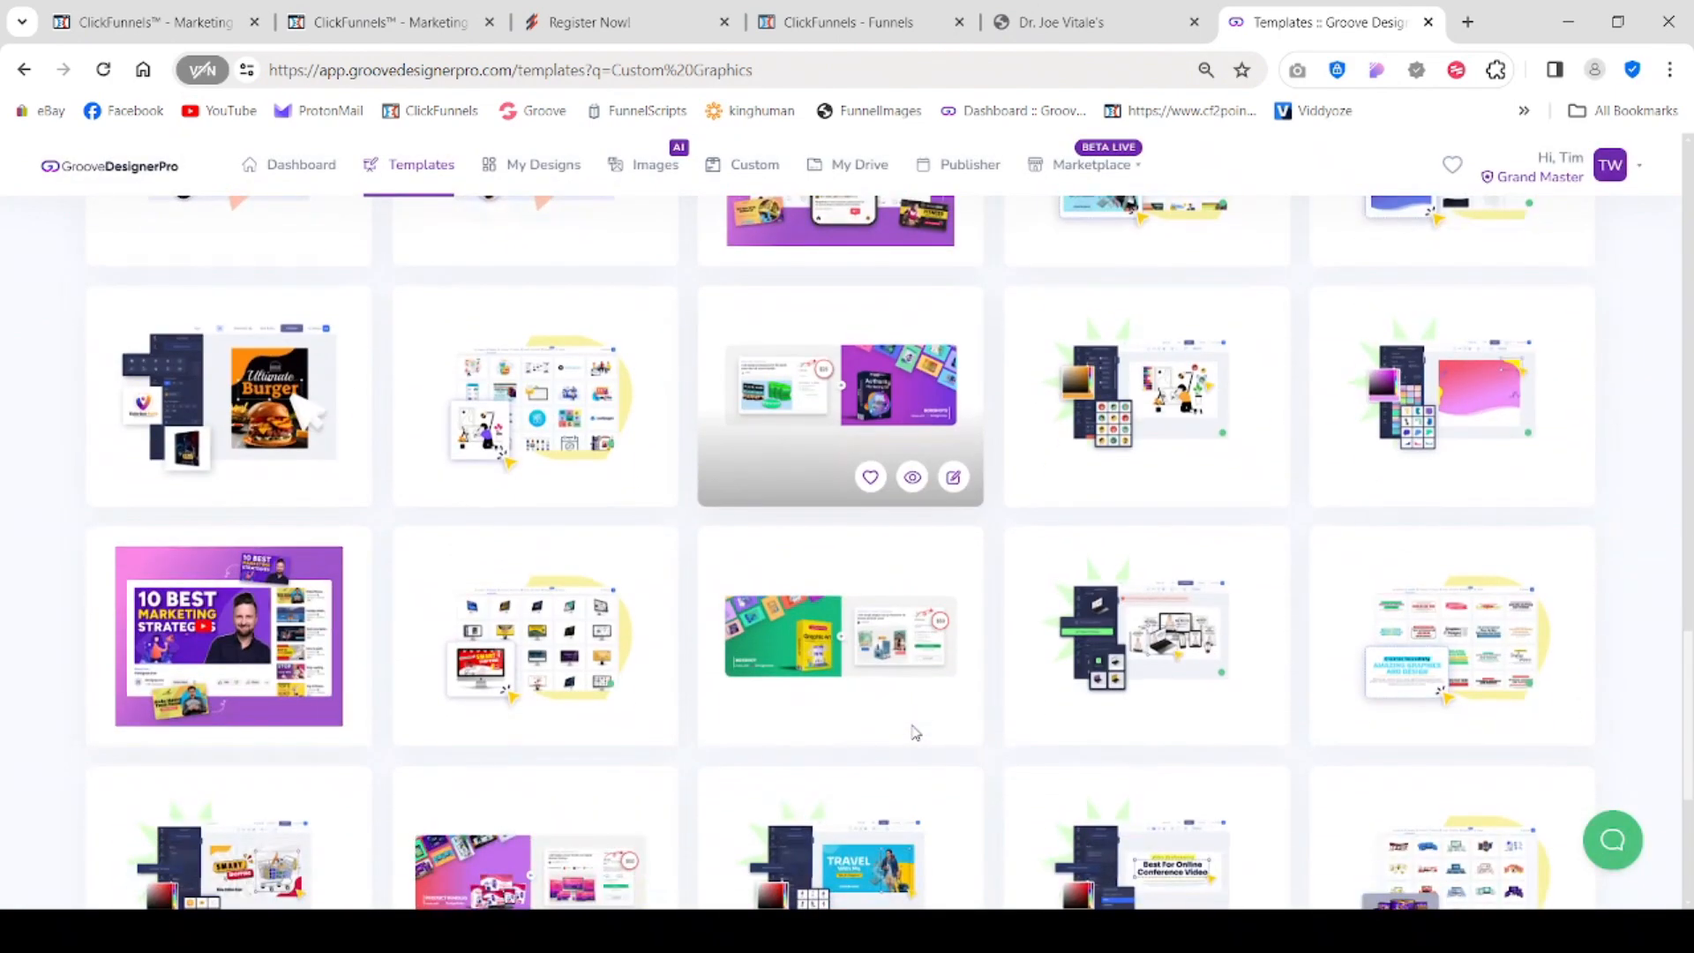
scroll(913, 731, "down", 5)
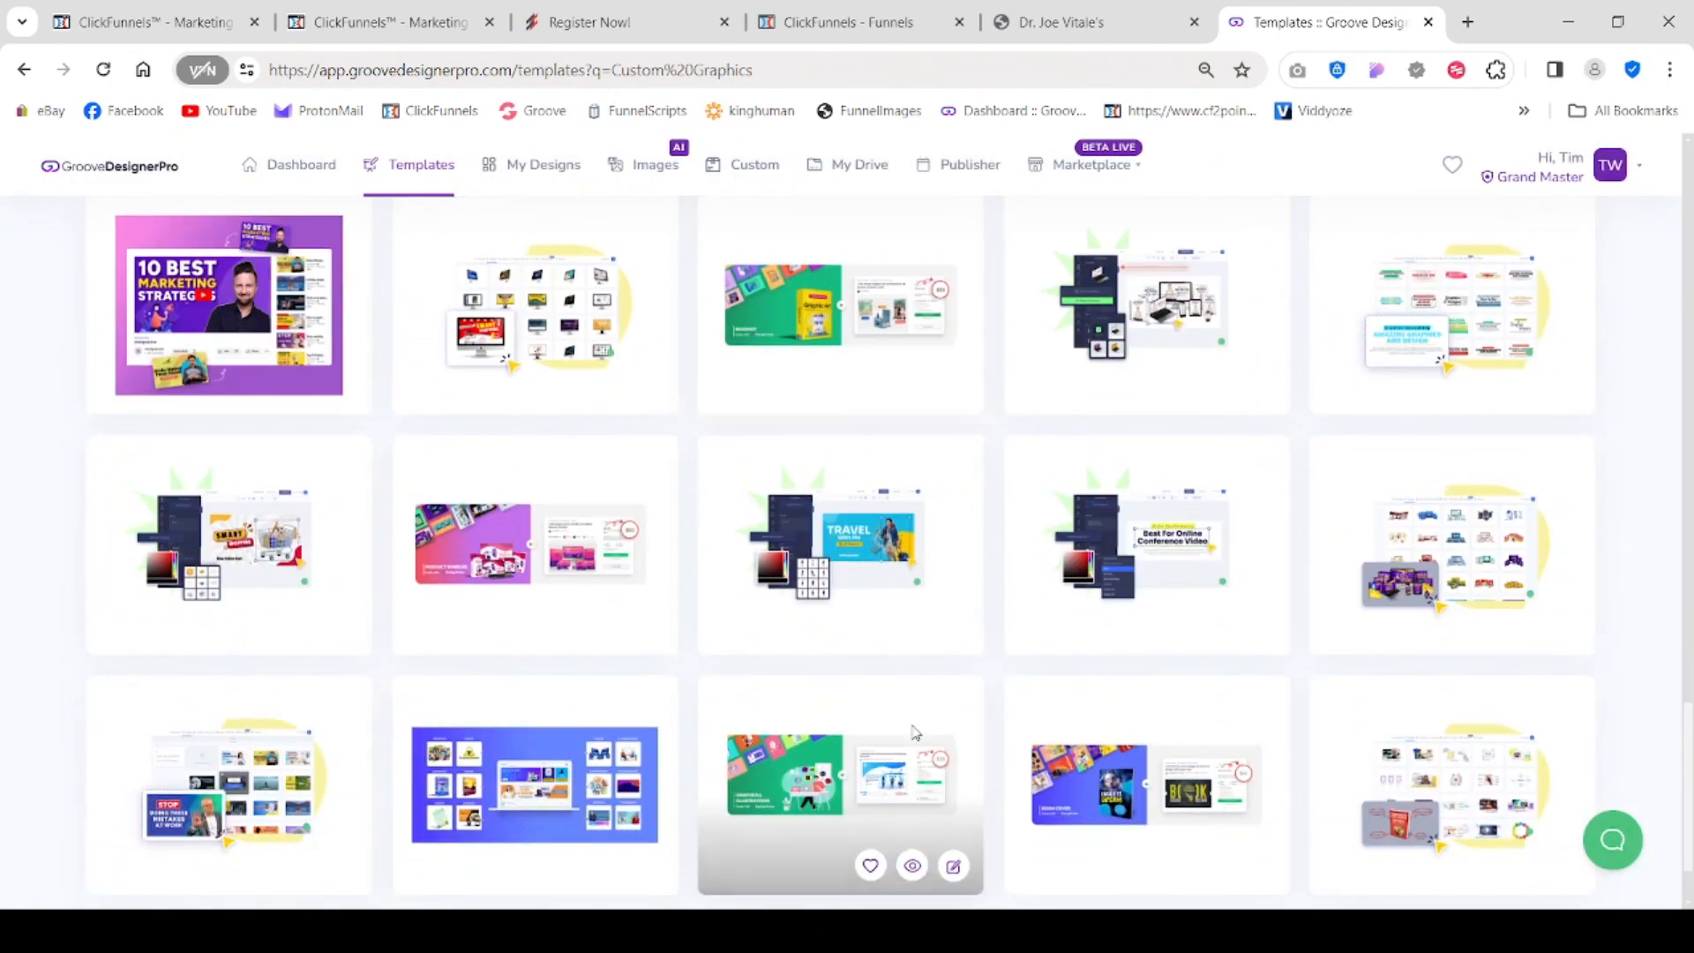
left_click(823, 838)
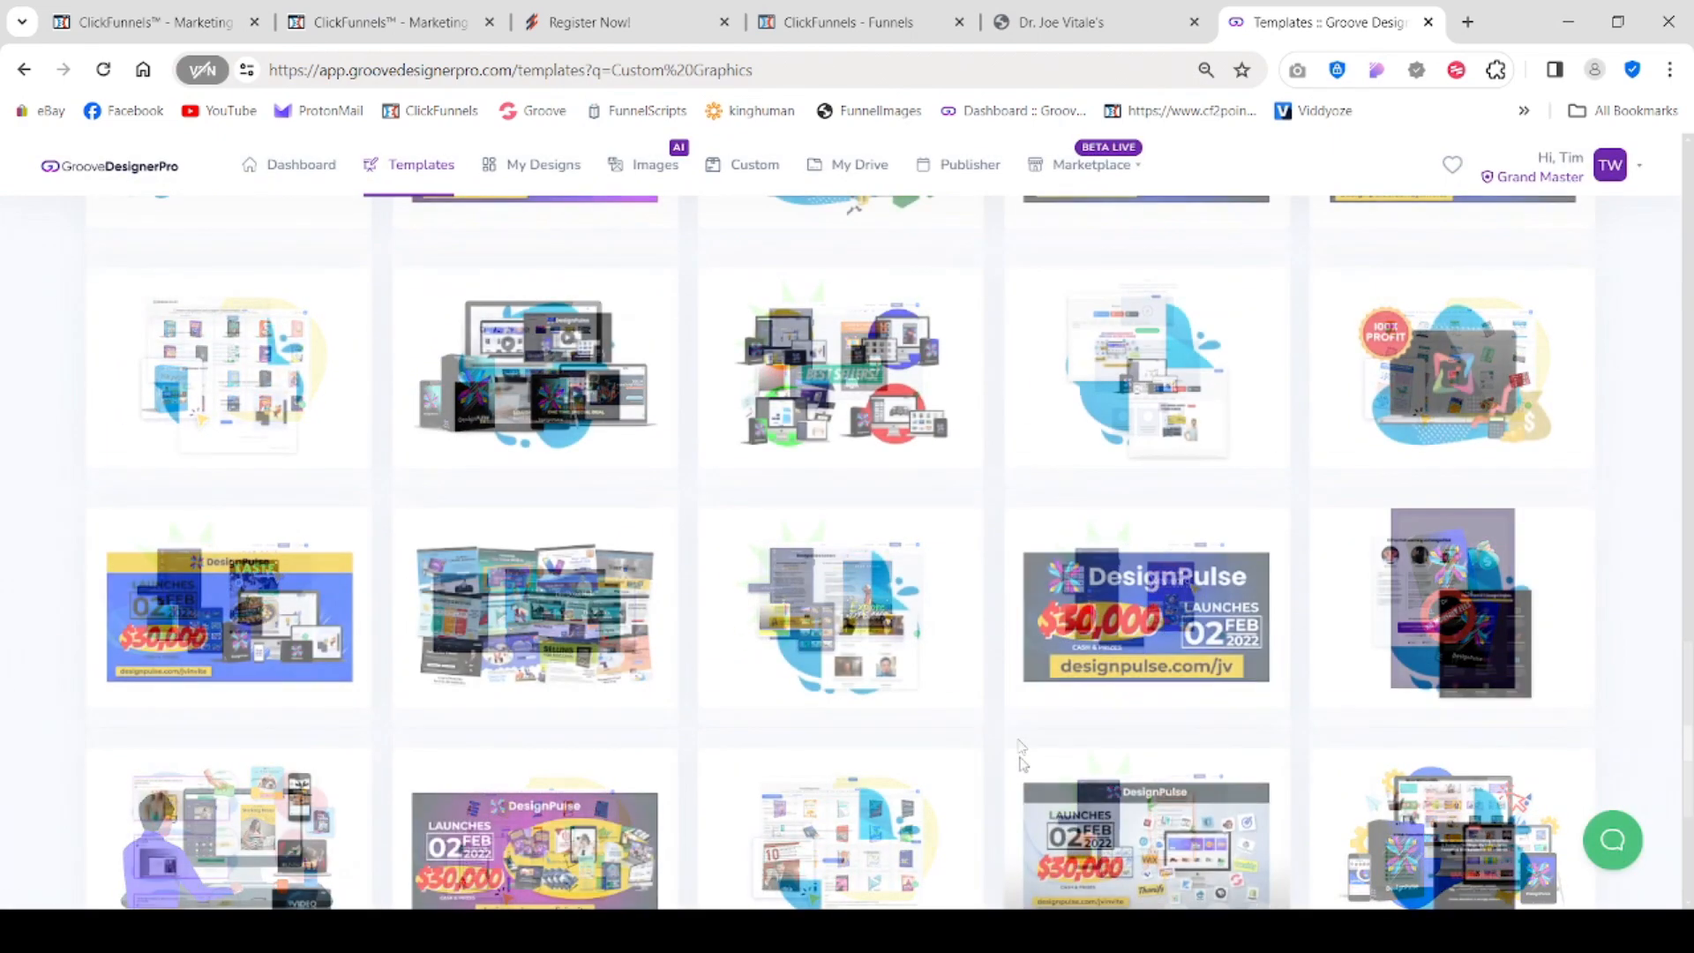
mouse_move(617, 710)
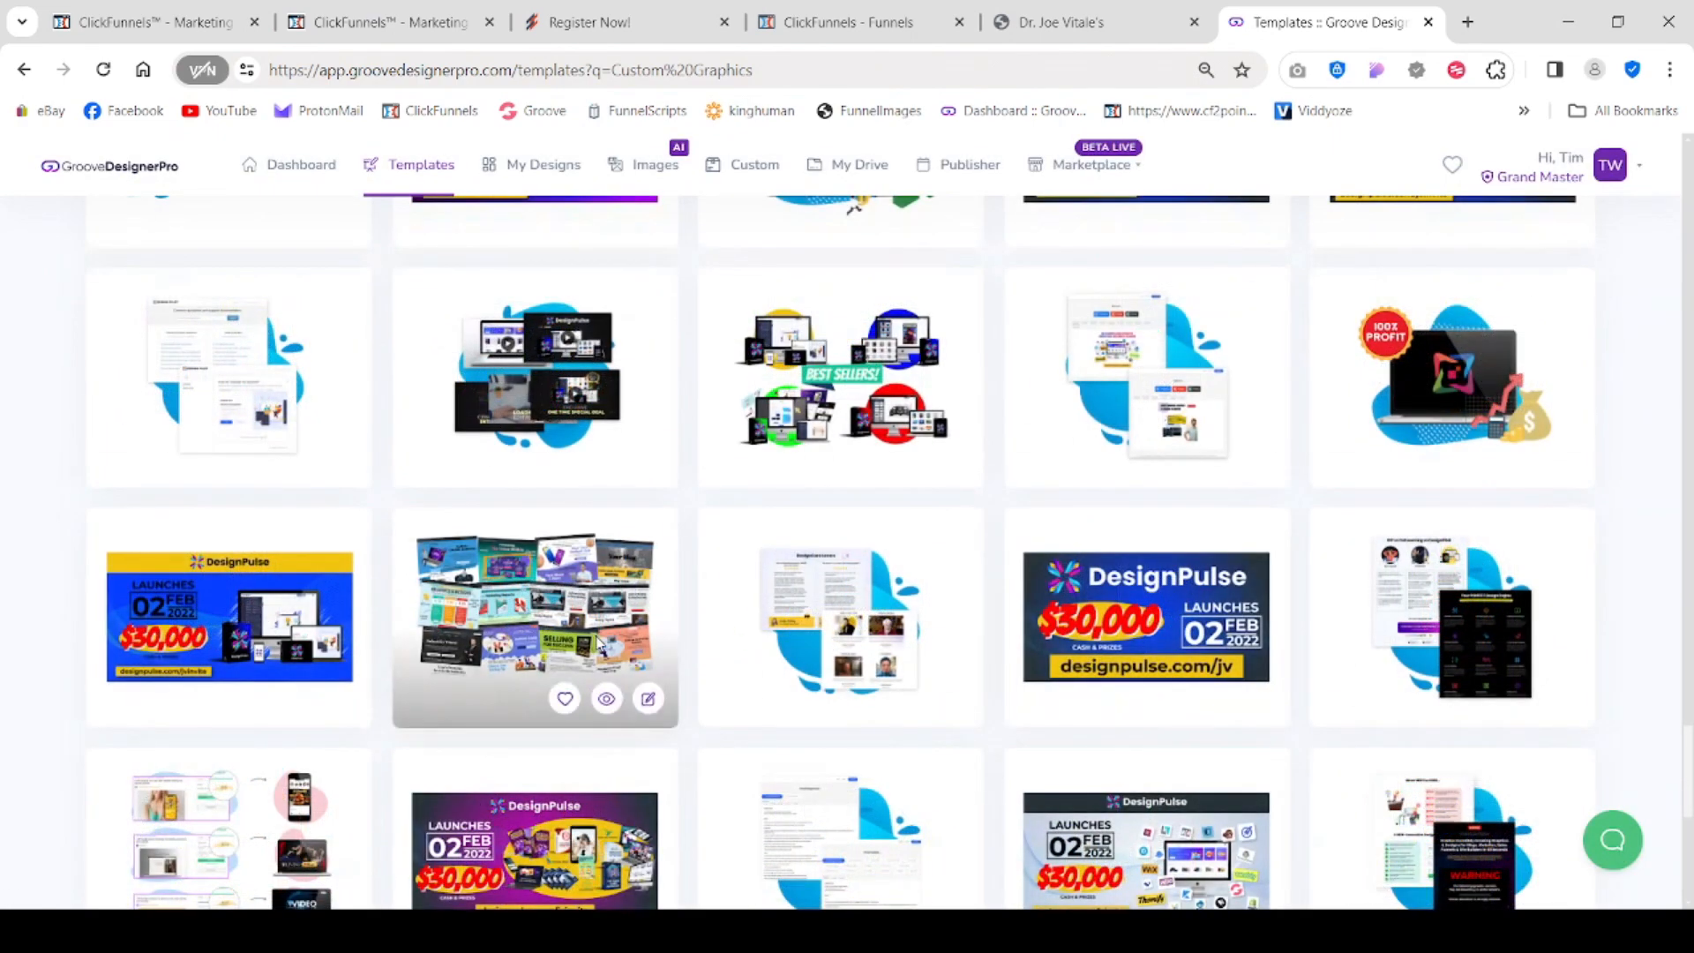
left_click(648, 700)
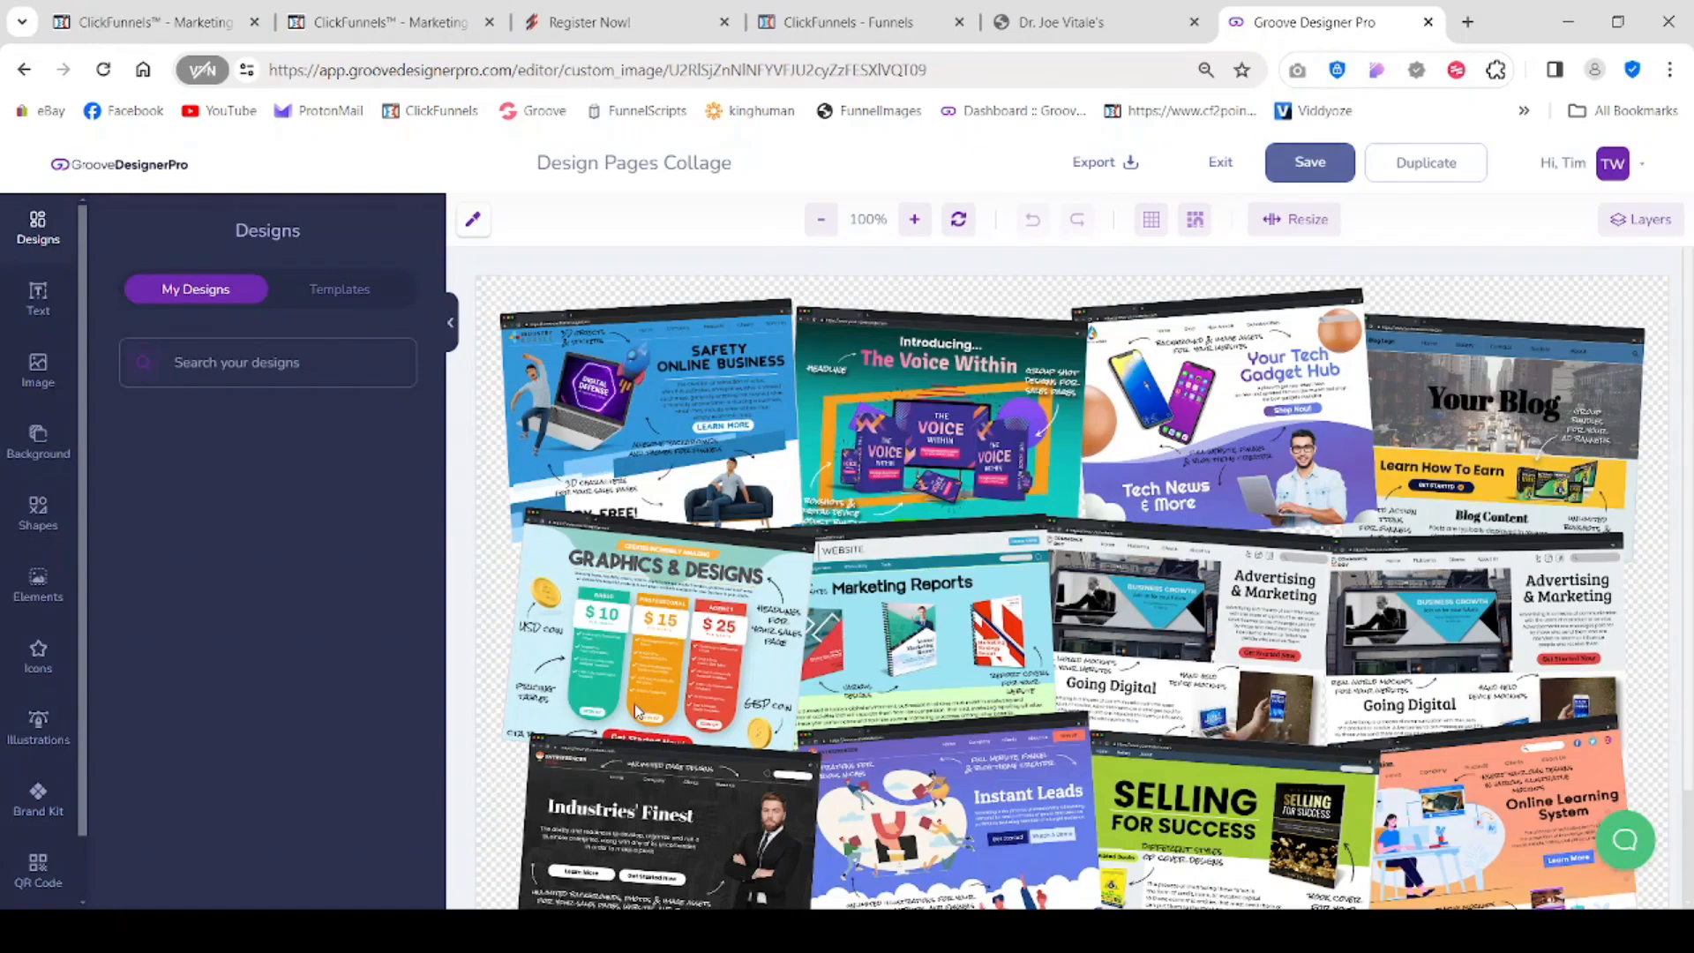
Step: Zoom the canvas out to 80% and select individual page images in the collage to examine their image settings and layer options
left_click(820, 221)
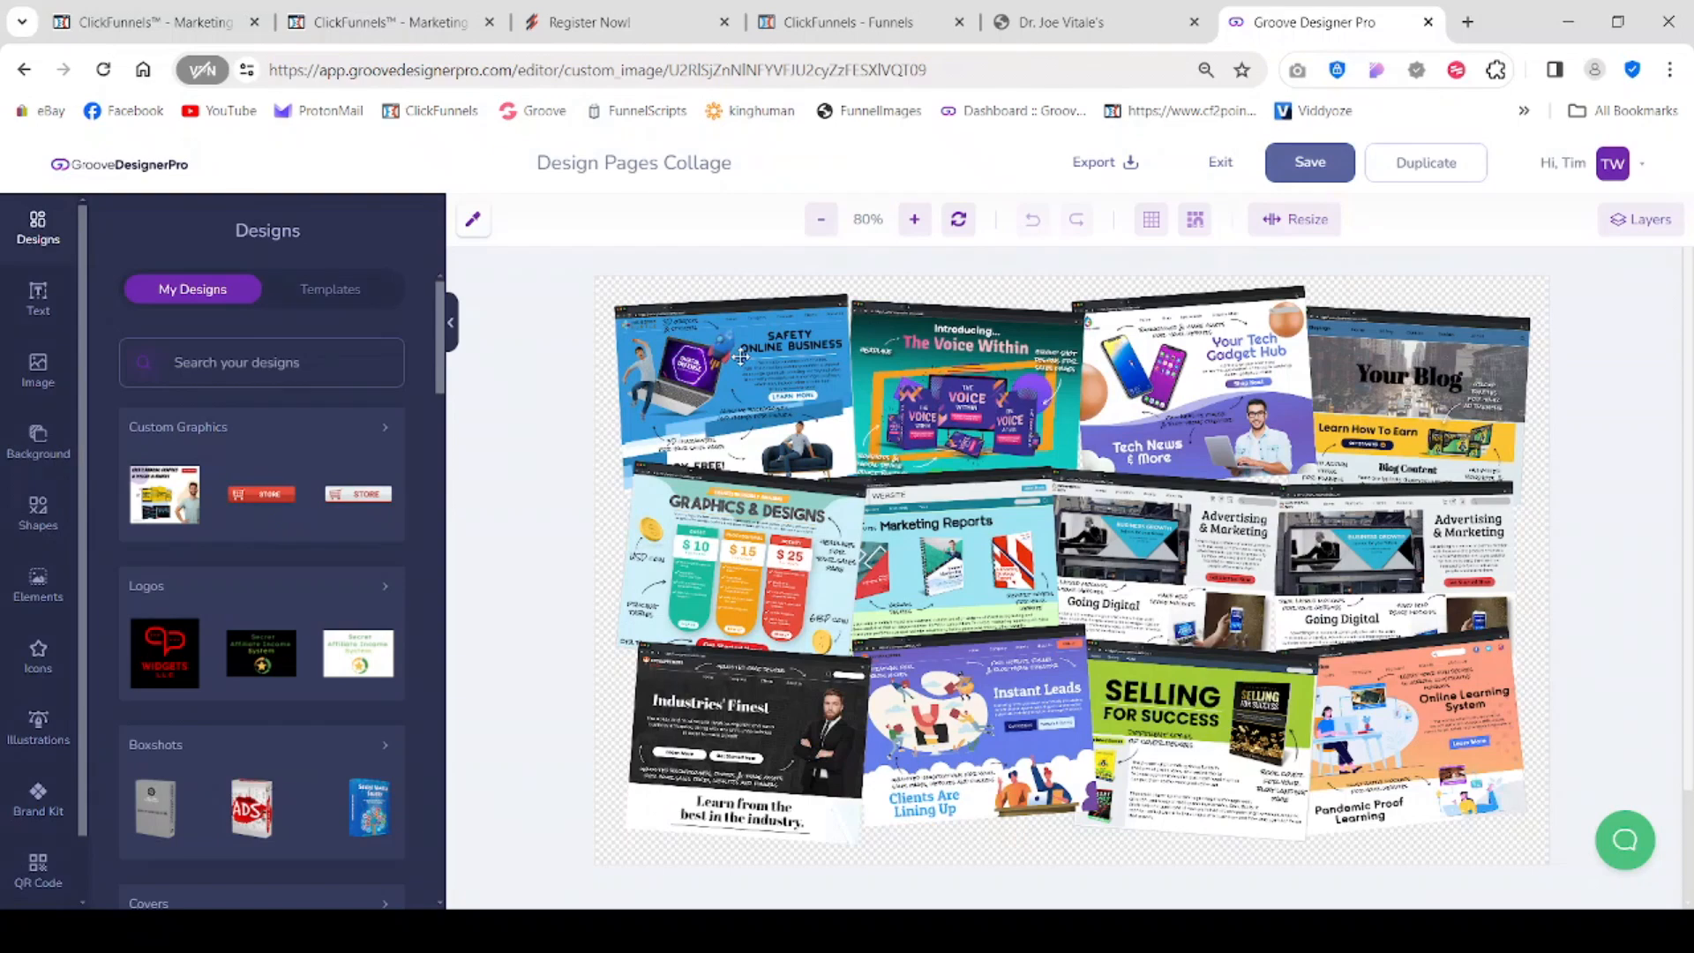
left_click(740, 357)
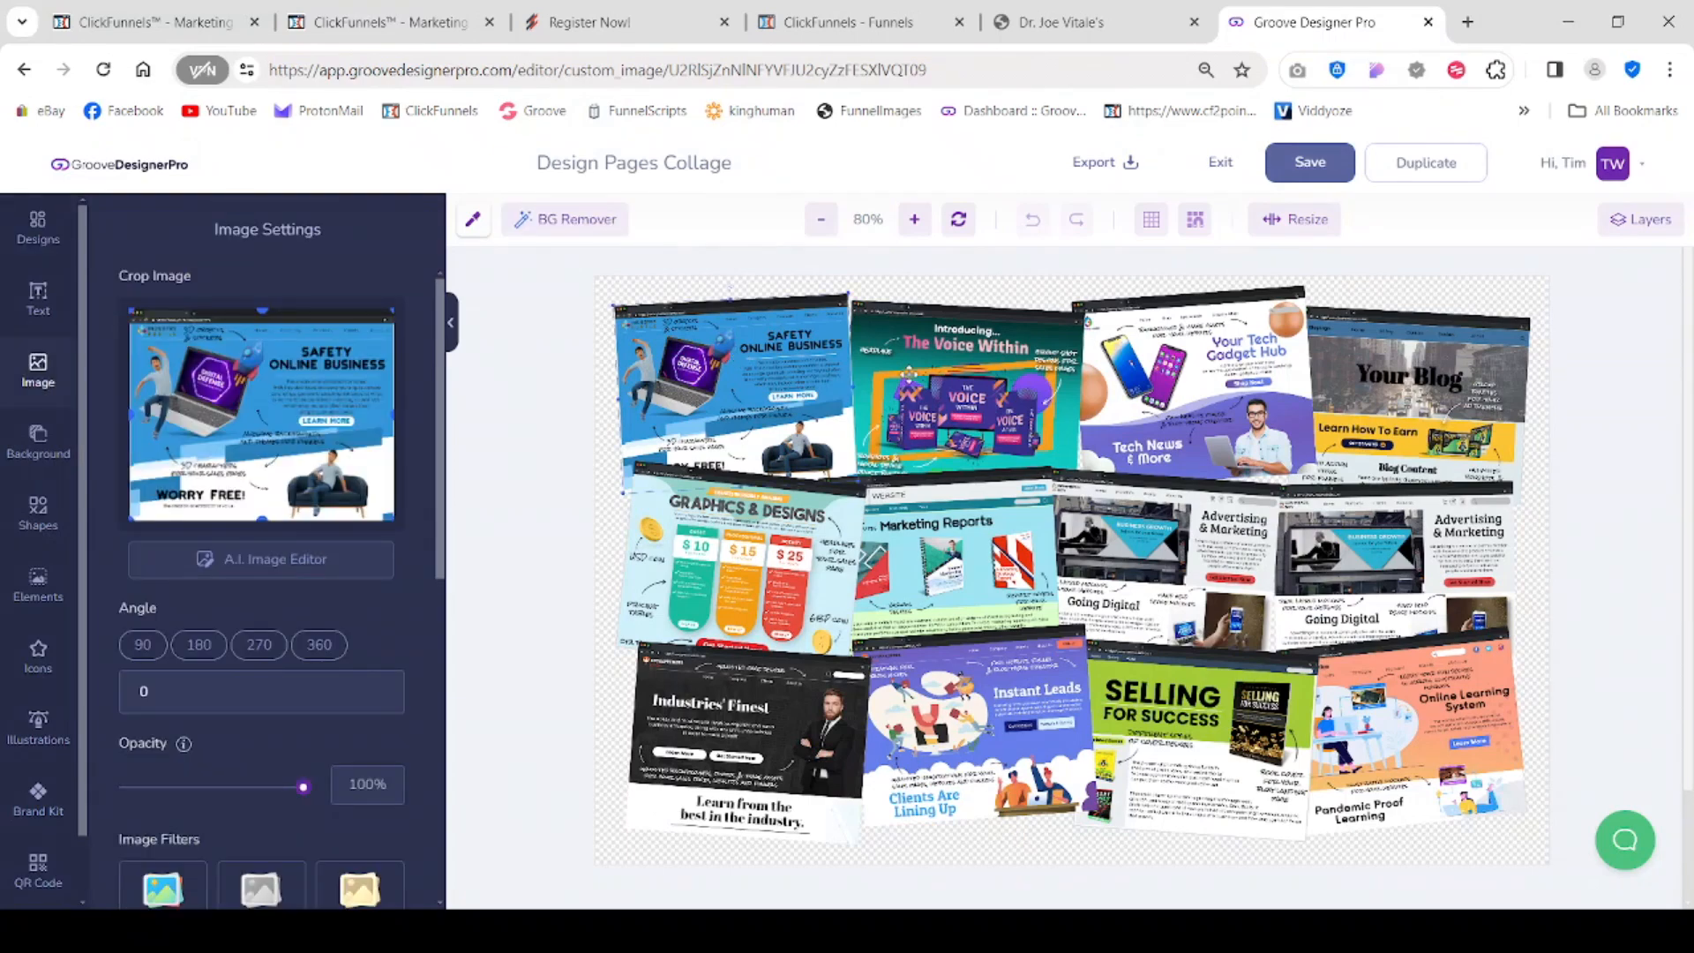
left_click(907, 372)
left_click(745, 385)
left_click(929, 356)
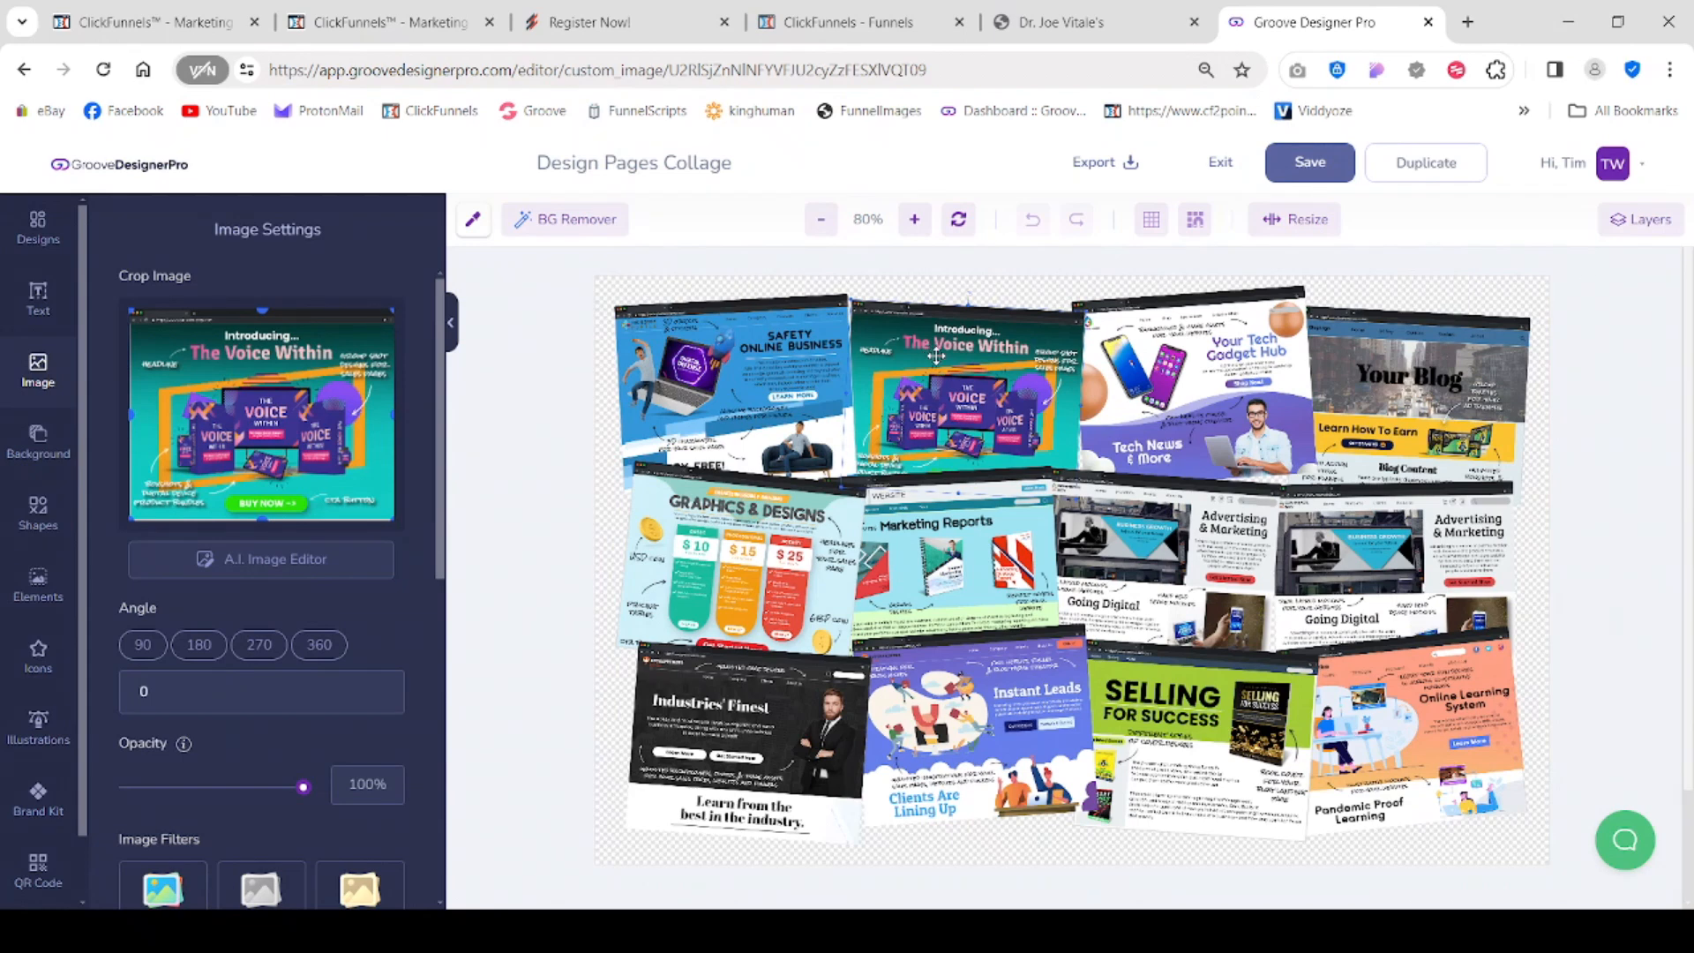
left_click(1136, 349)
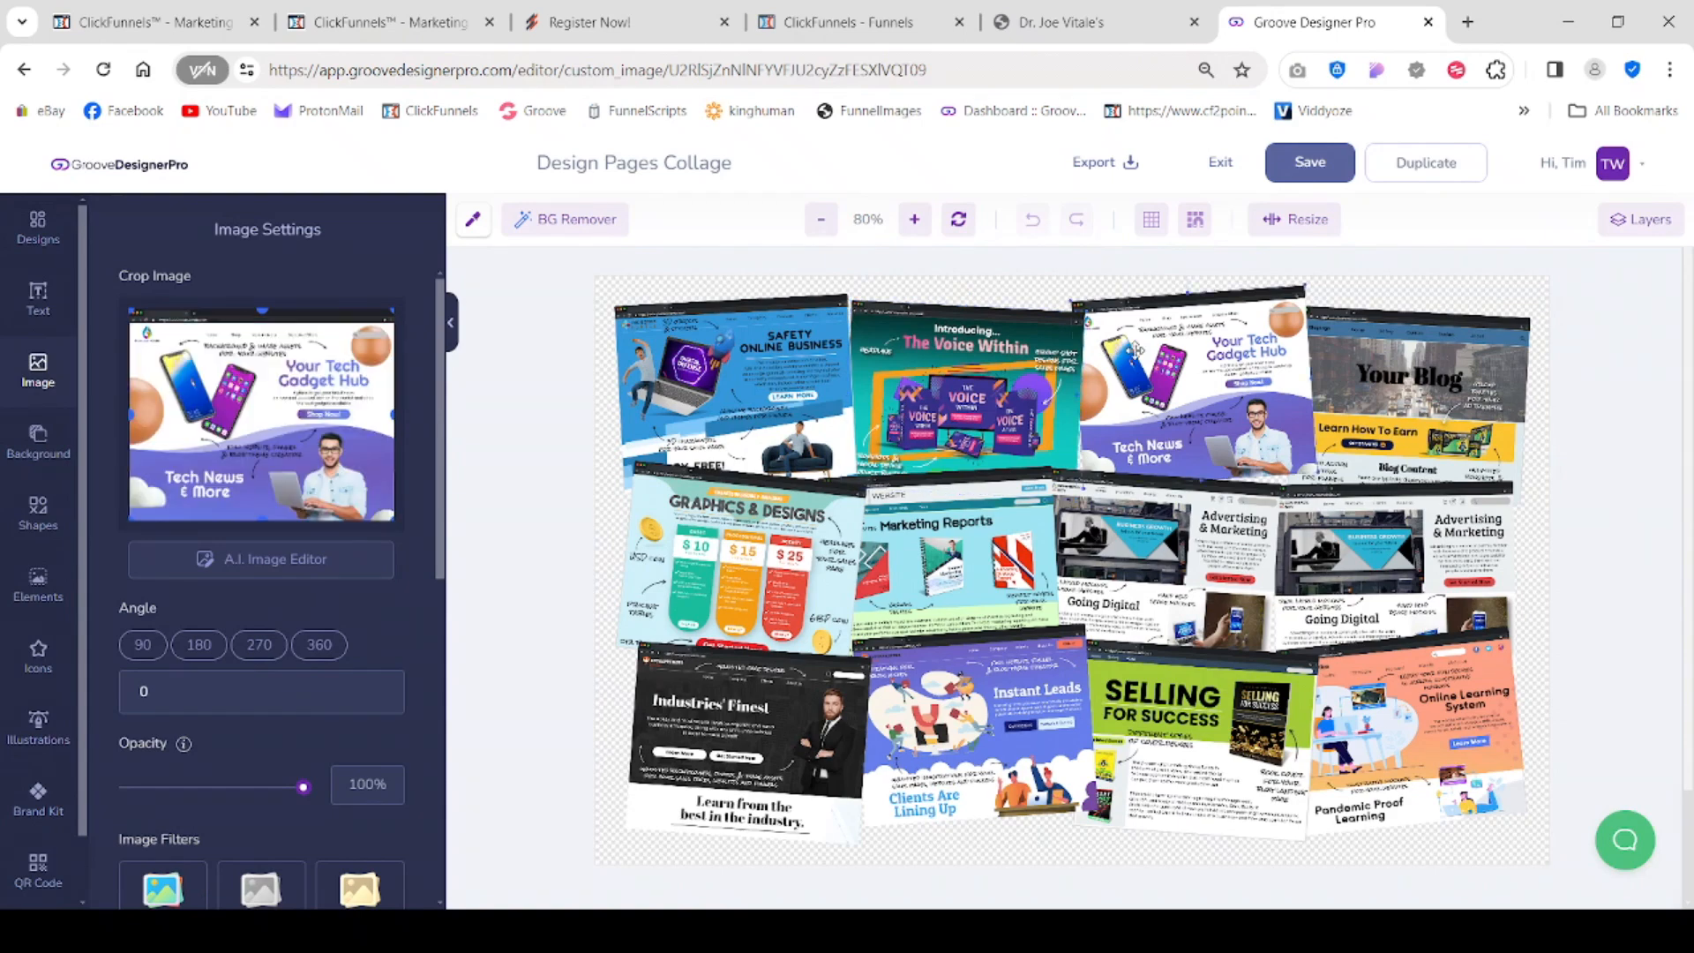
left_click(925, 349)
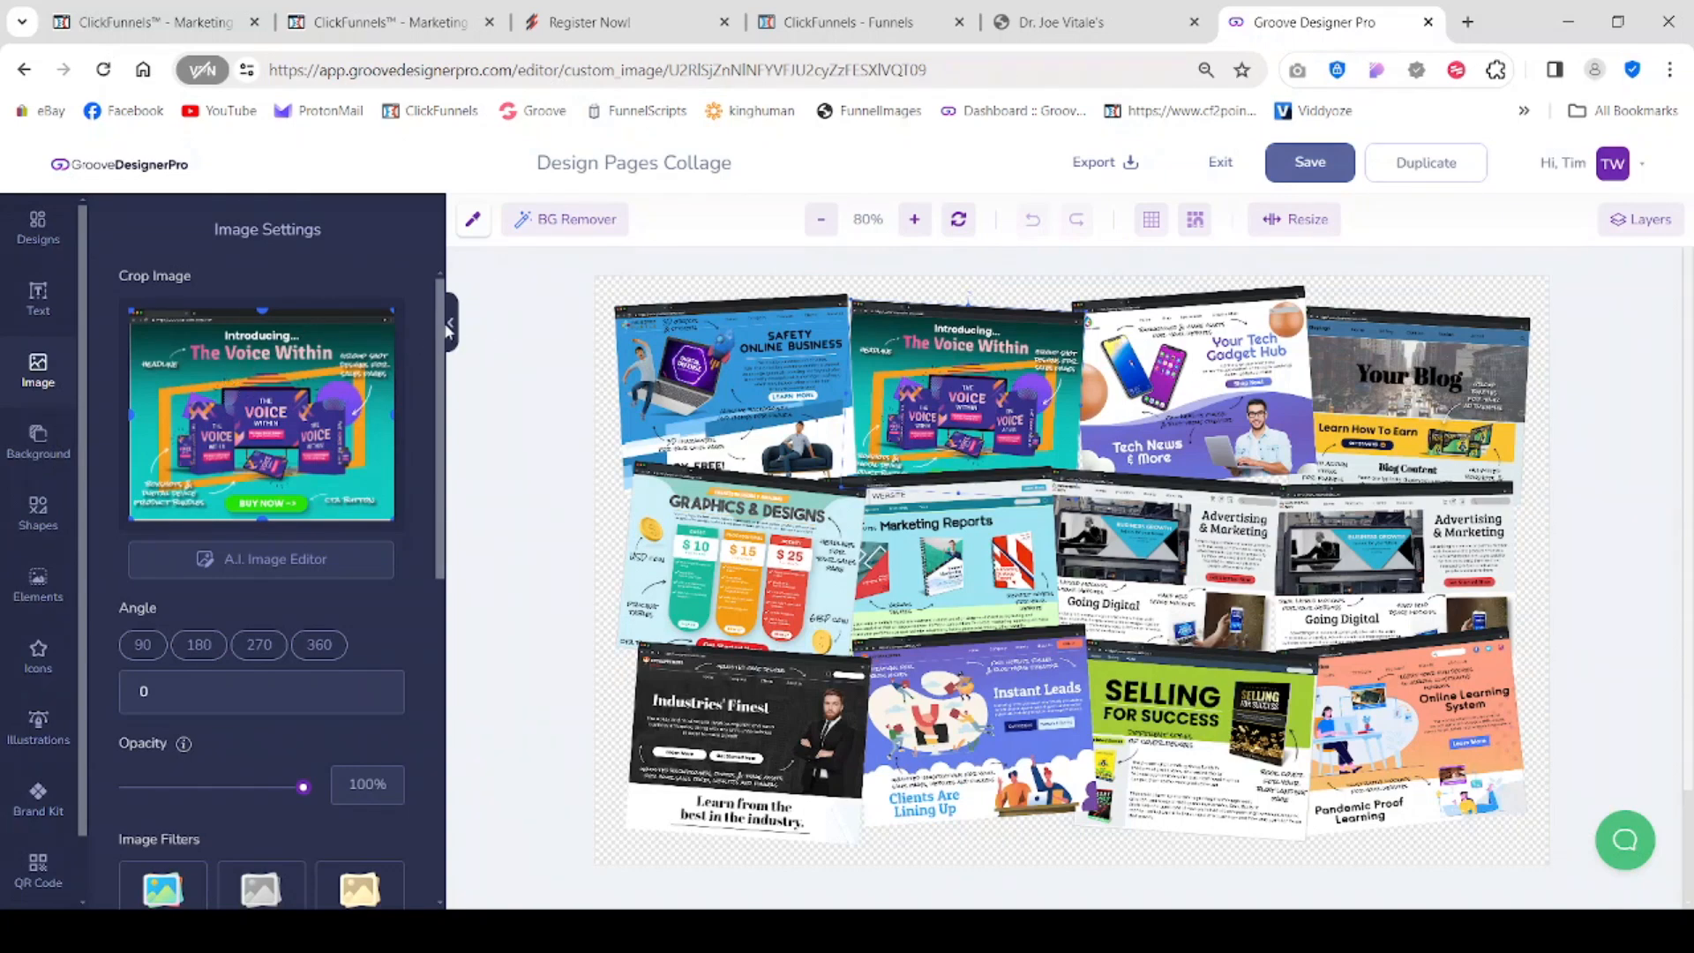
scroll(421, 574, "down", 7)
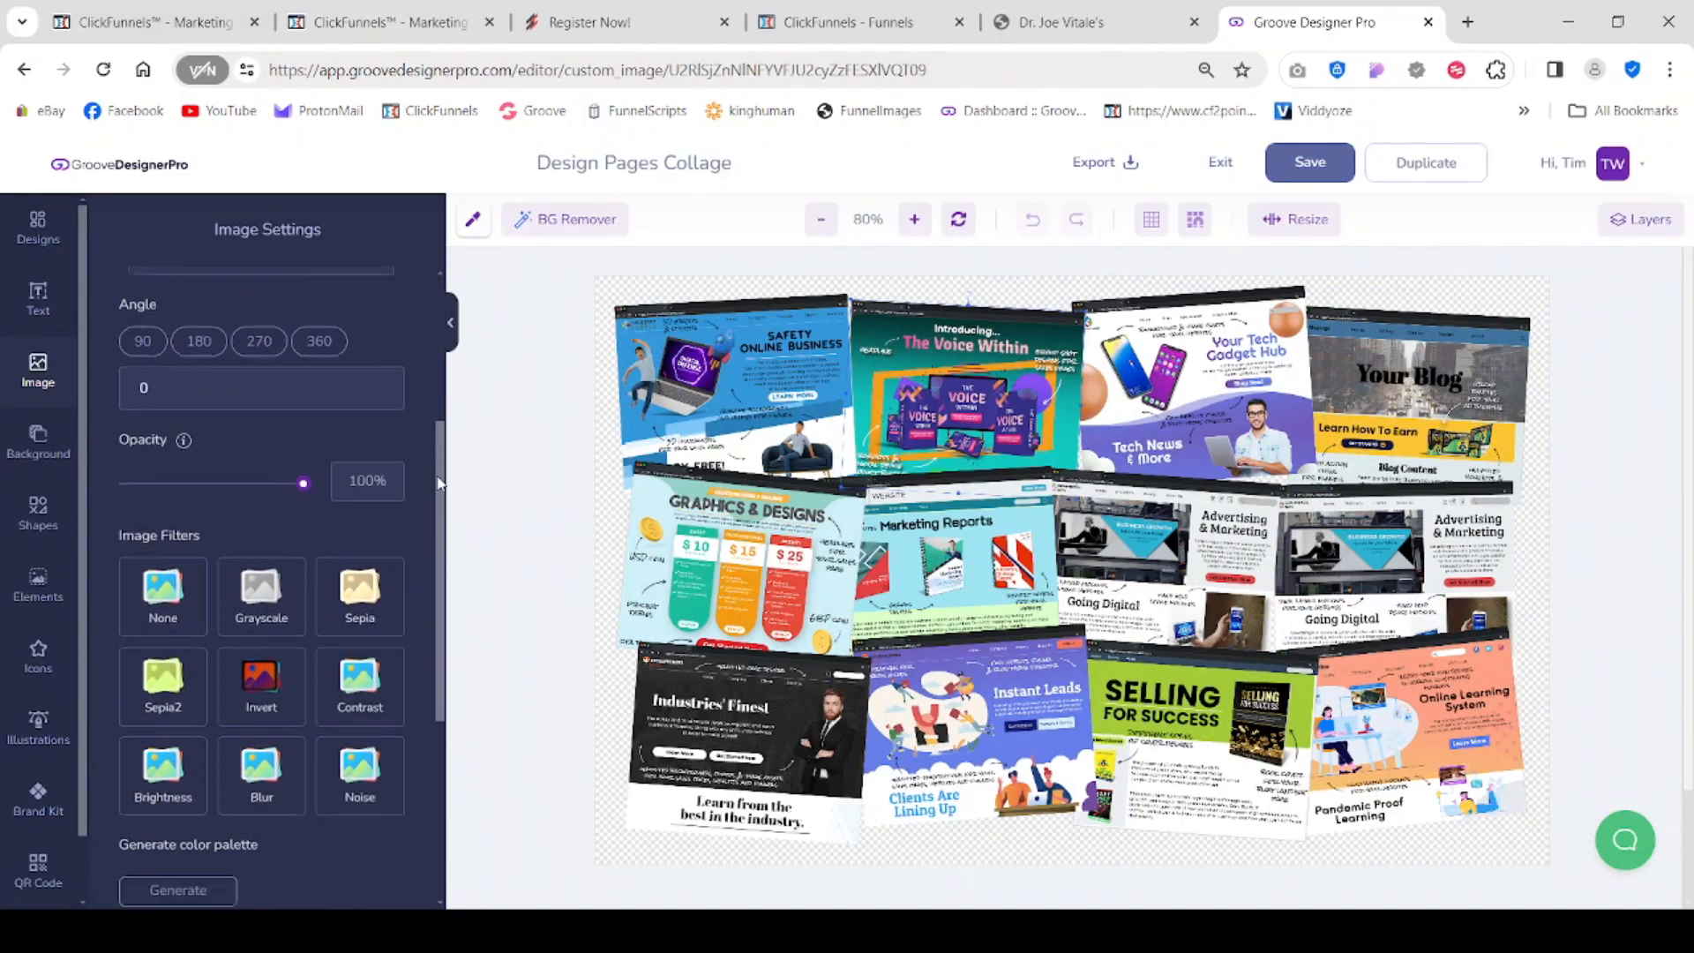
scroll(423, 626, "down", 2)
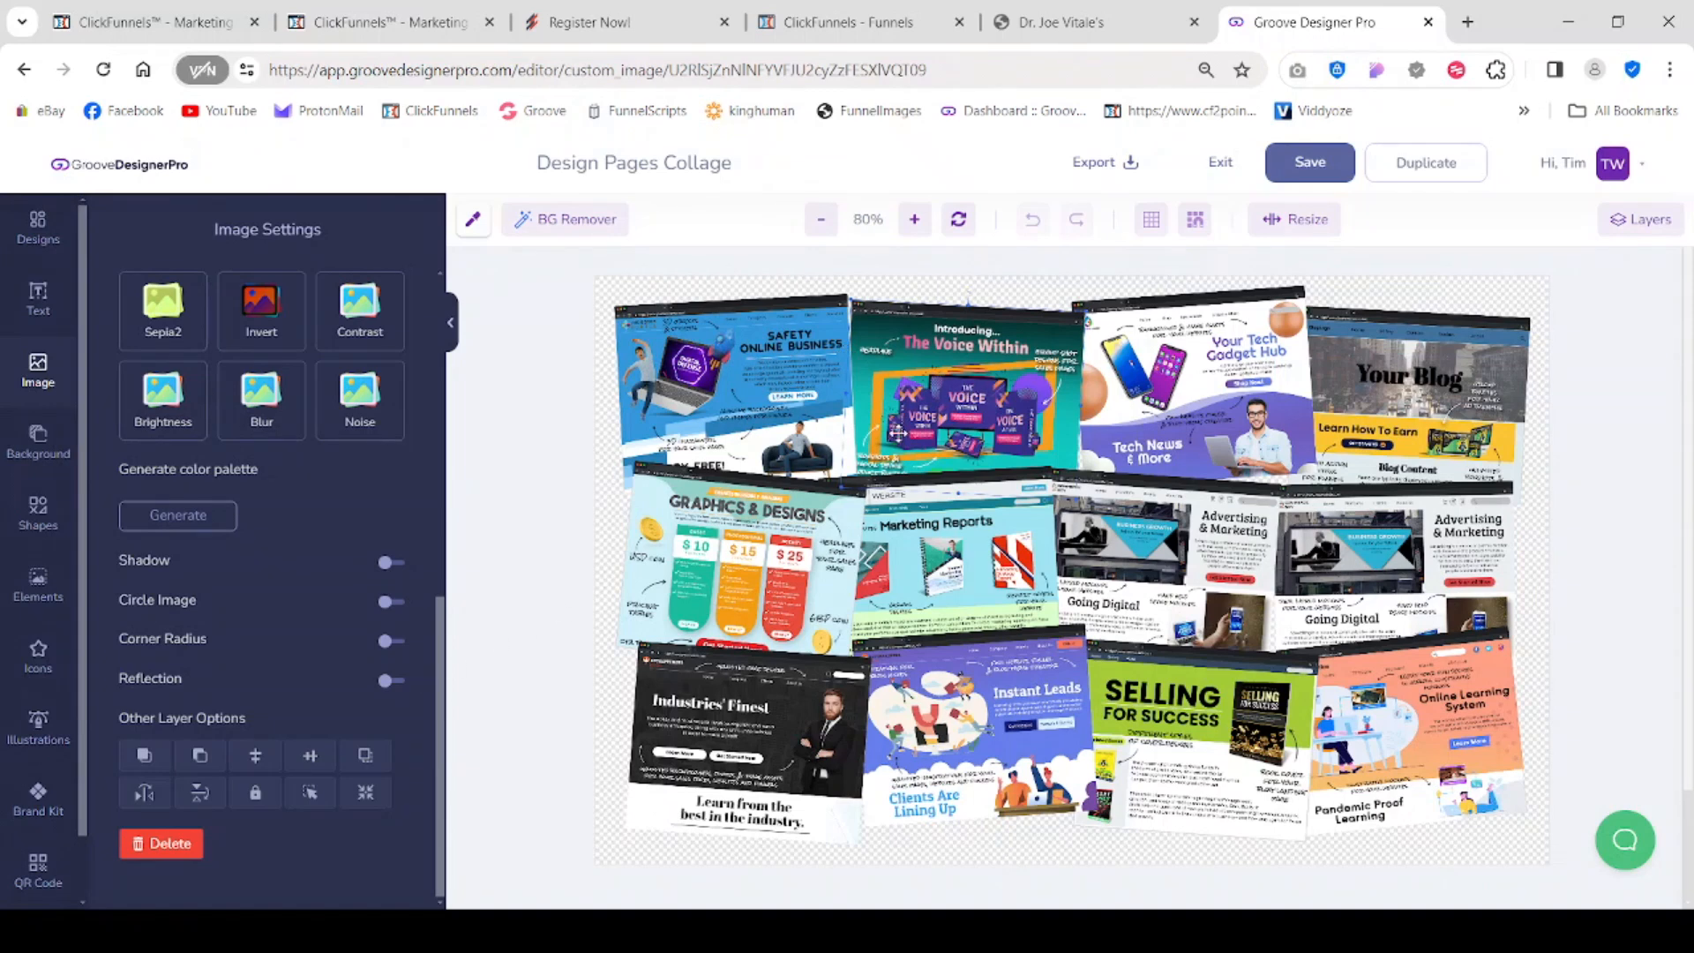
Step: Lock and unlock the "The Voice Within" image, and select and deselect all layers of the collage
left_click(145, 756)
left_click(198, 764)
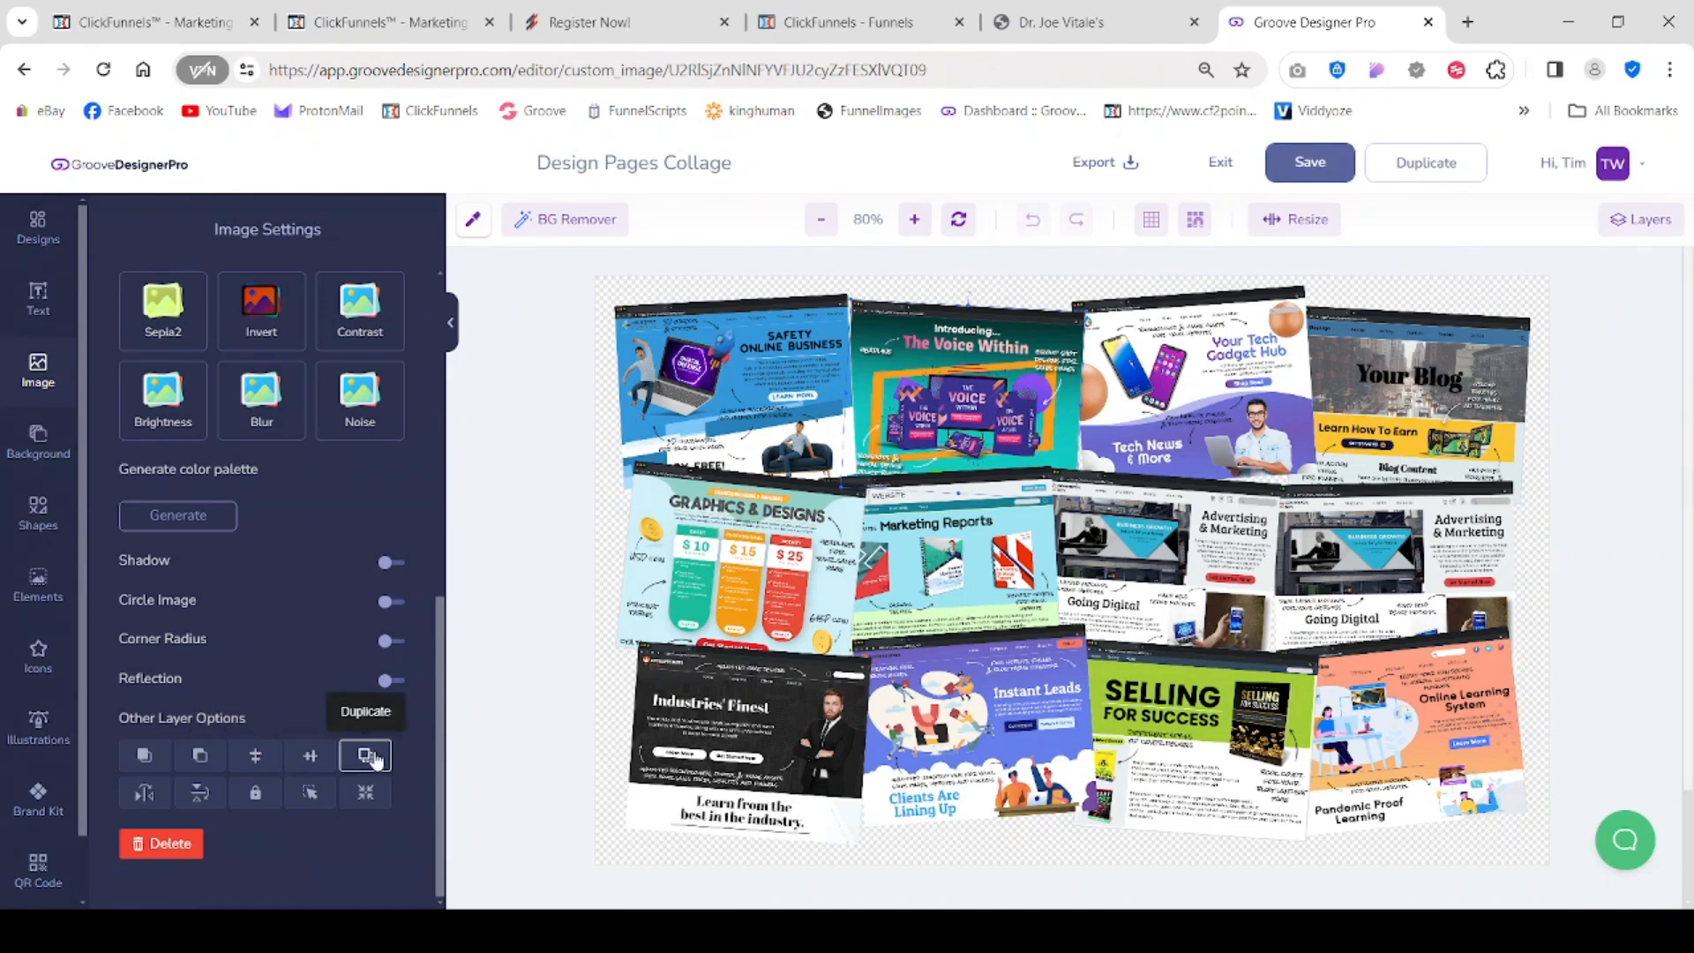
left_click(257, 794)
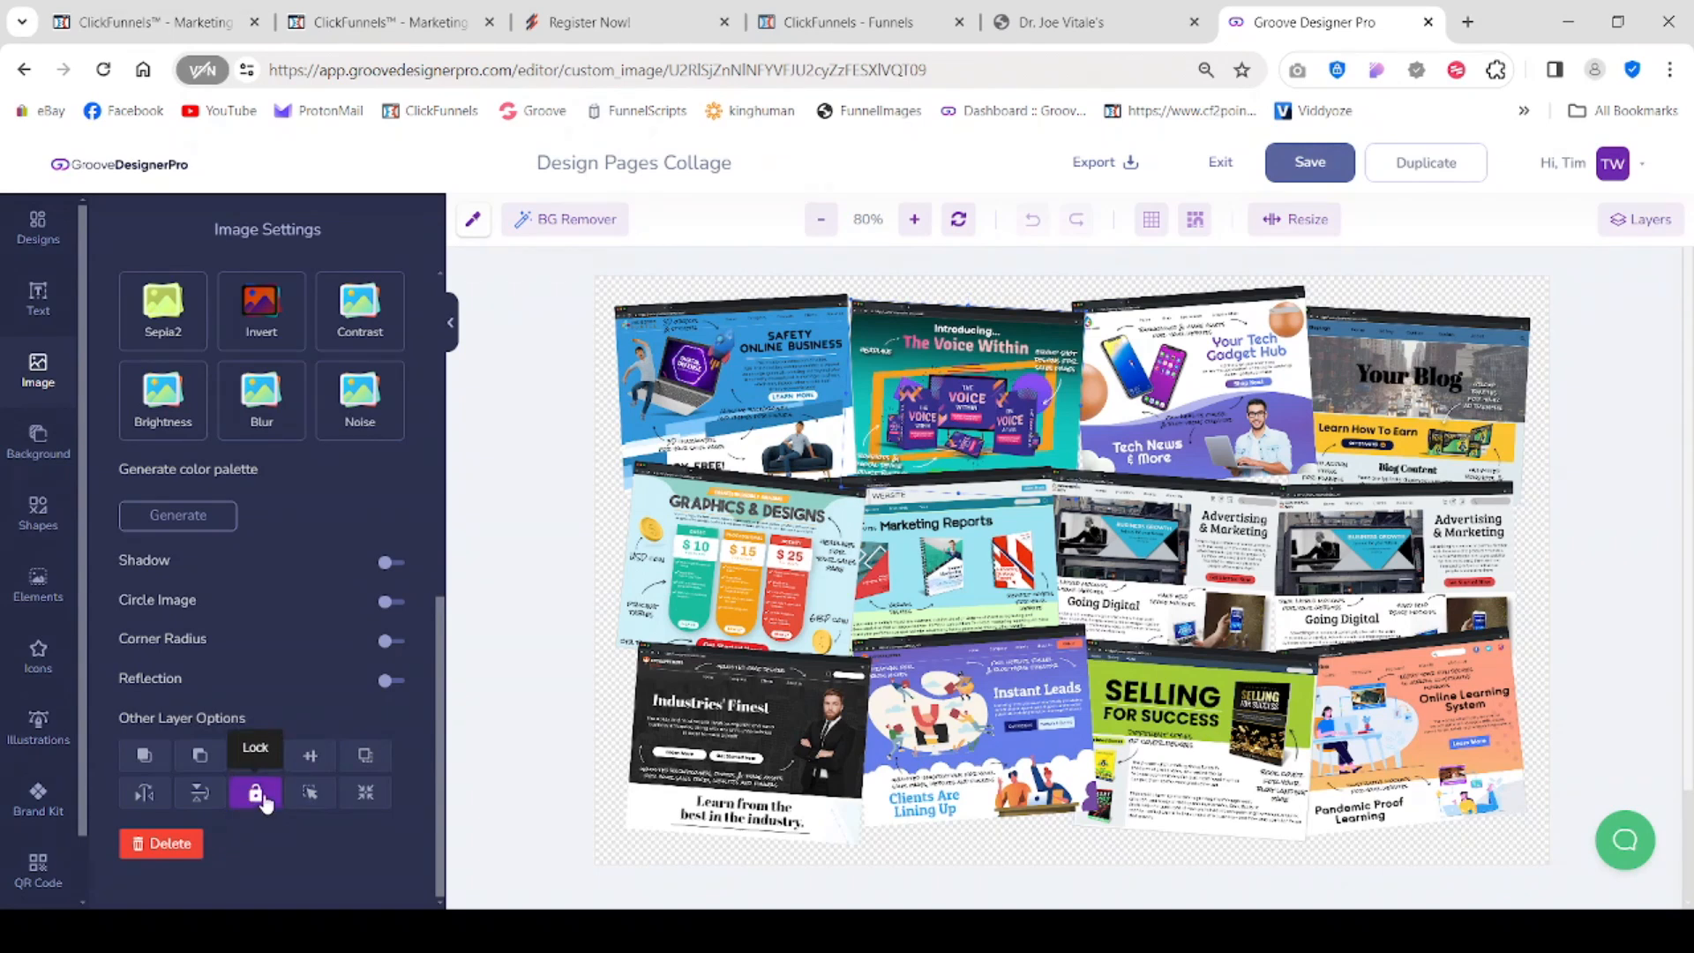
left_click(261, 799)
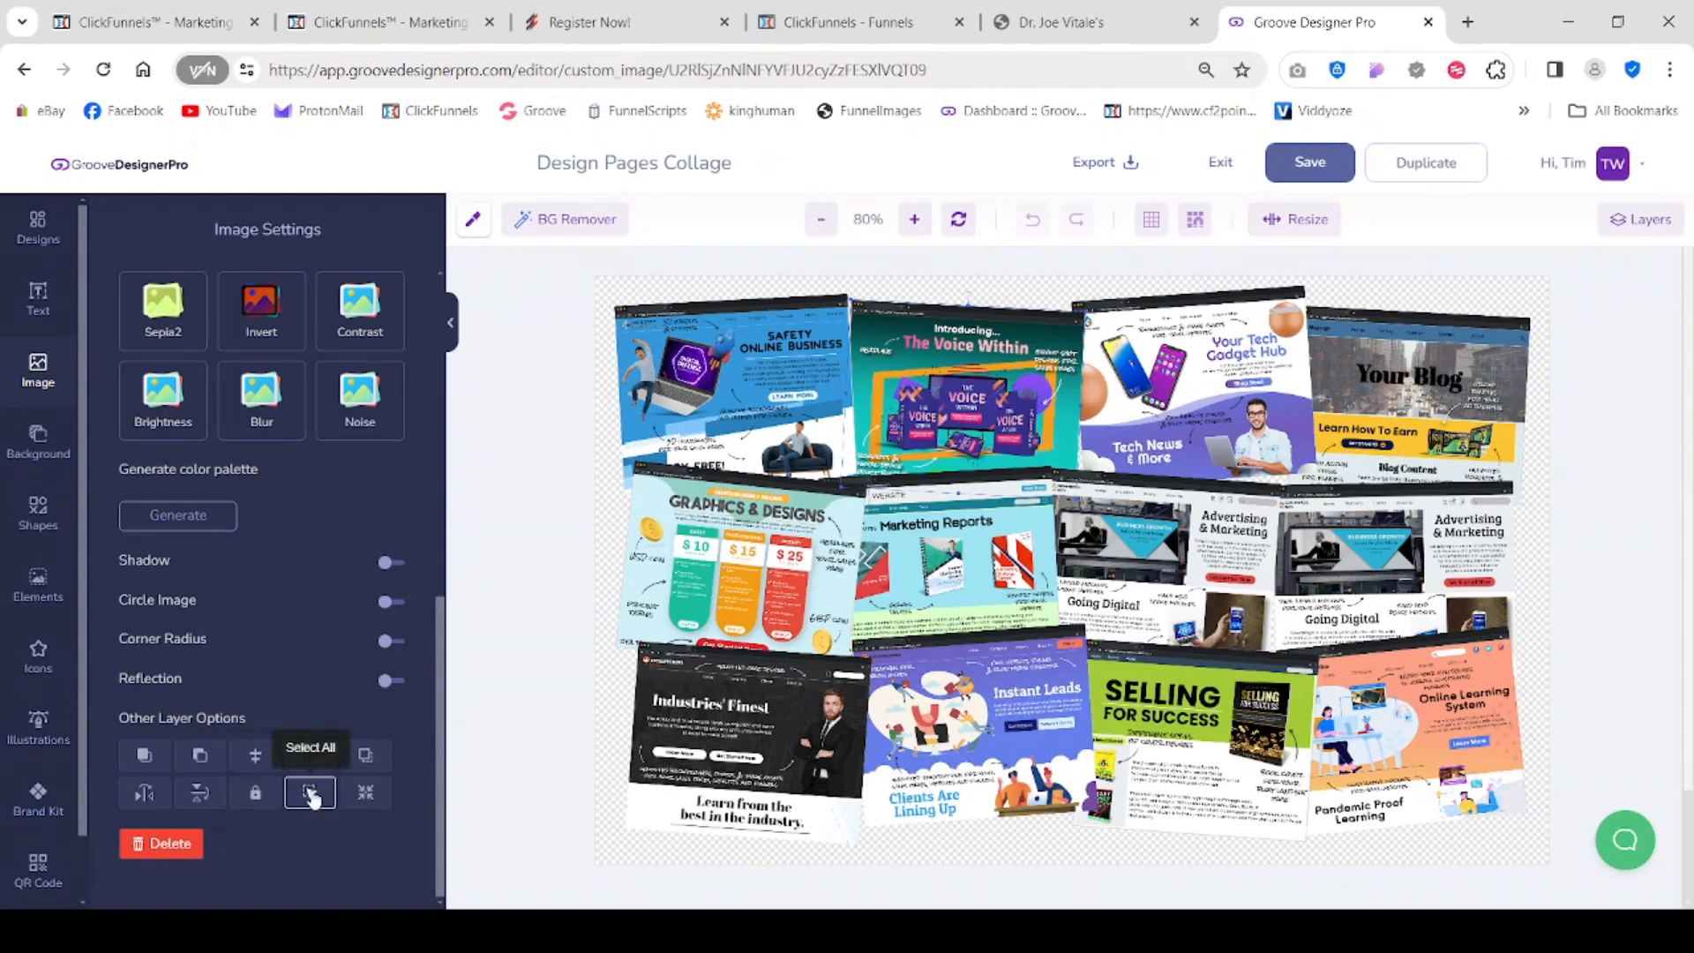
left_click(309, 793)
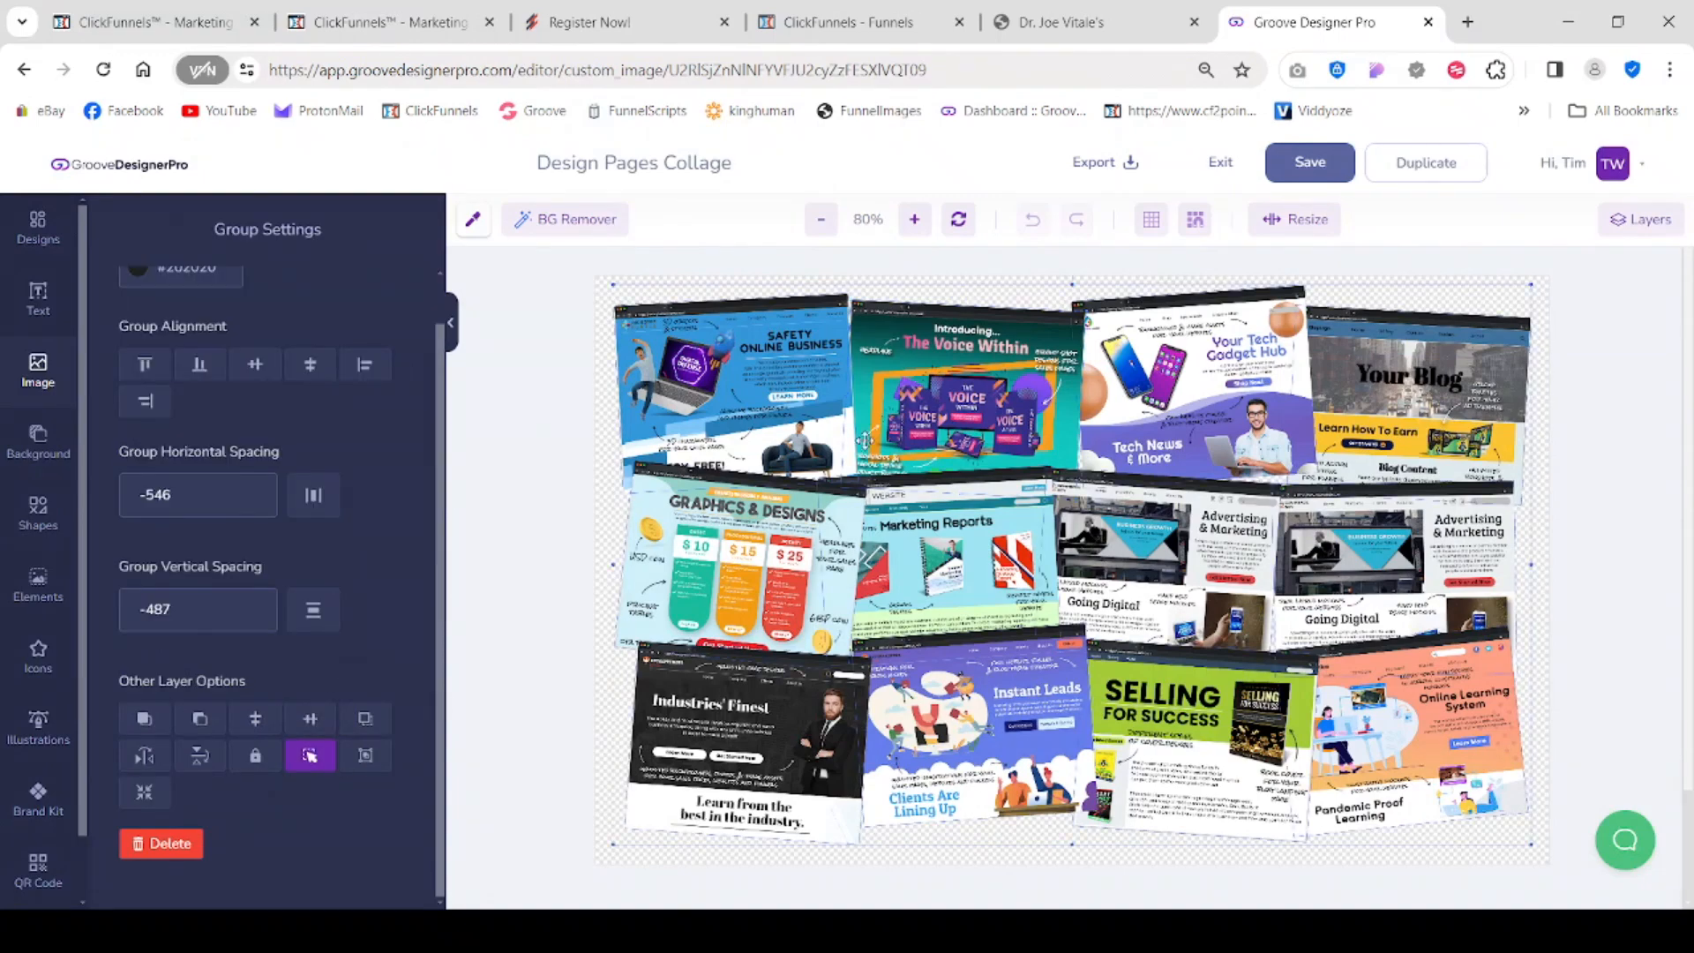
left_click(309, 760)
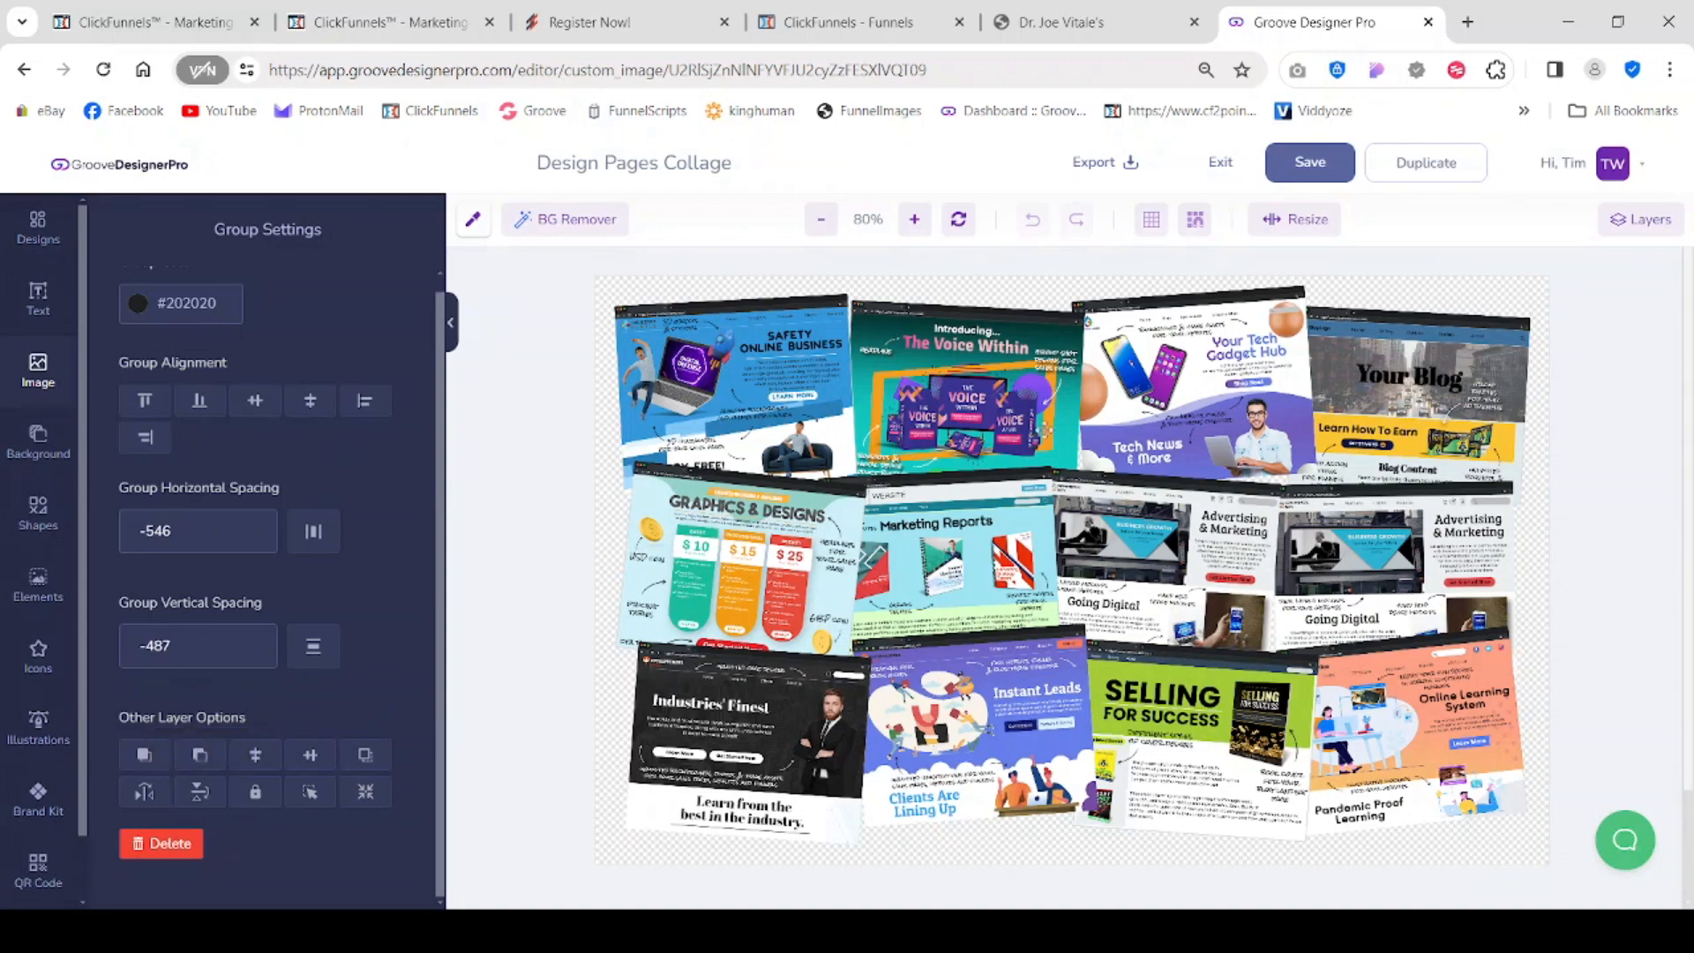
Step: Flip the "The Voice Within" image horizontally and back, and vertically and back
left_click(969, 384)
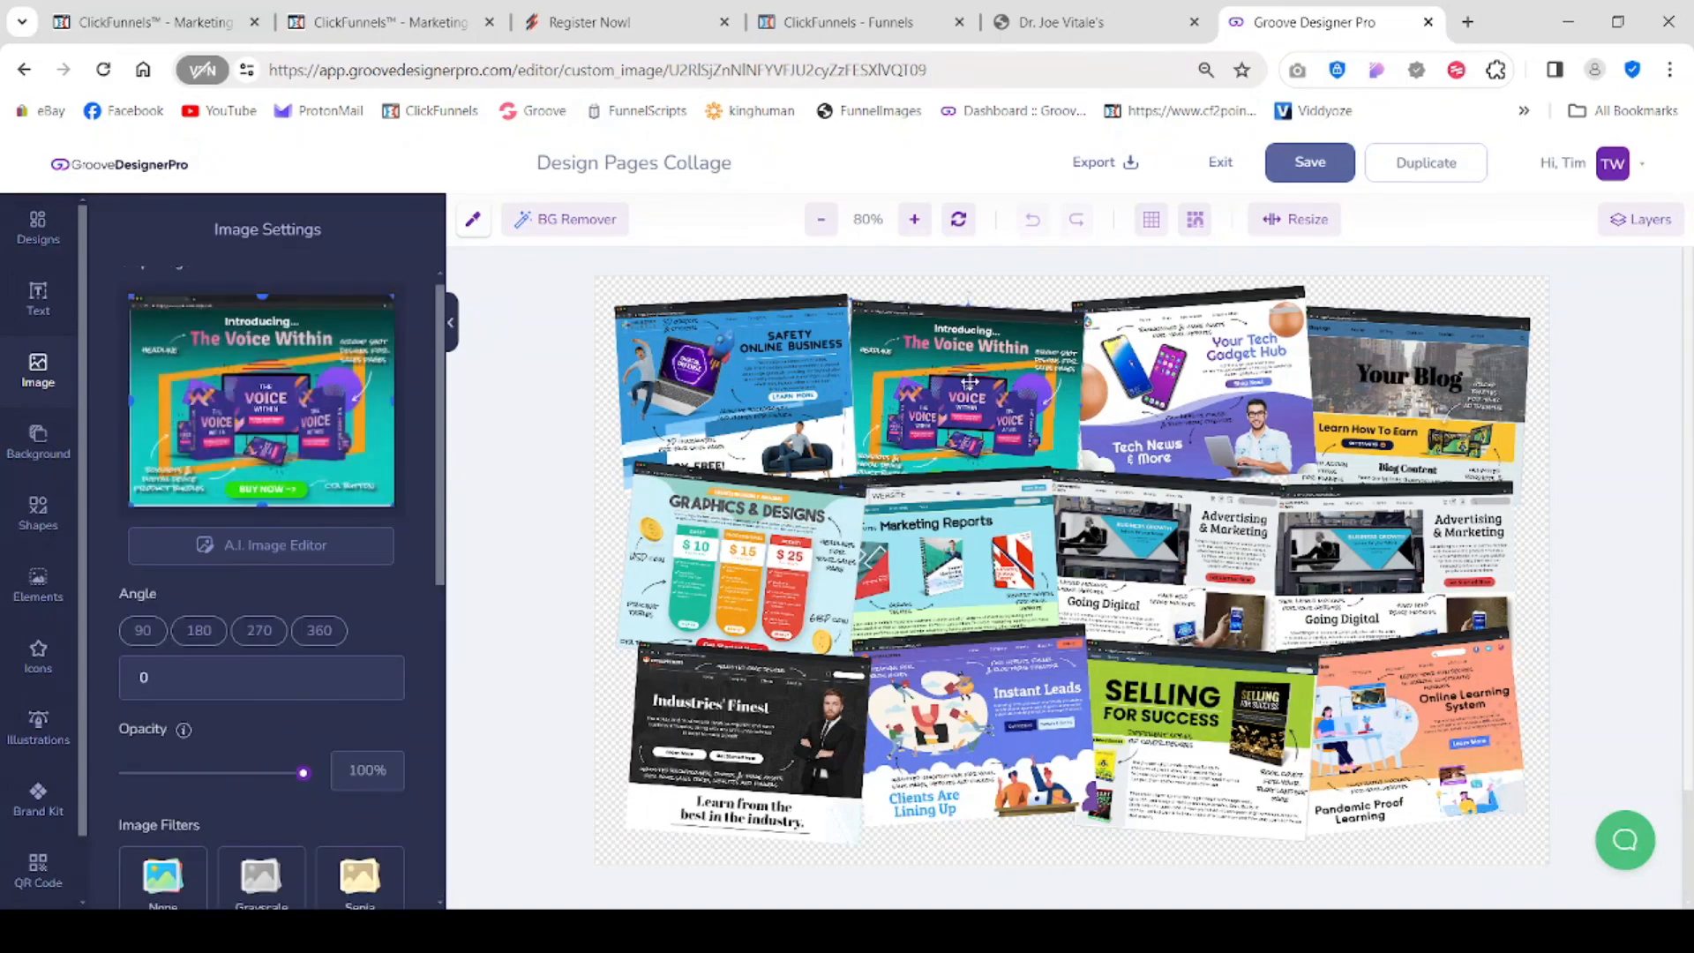
scroll(196, 794, "down", 7)
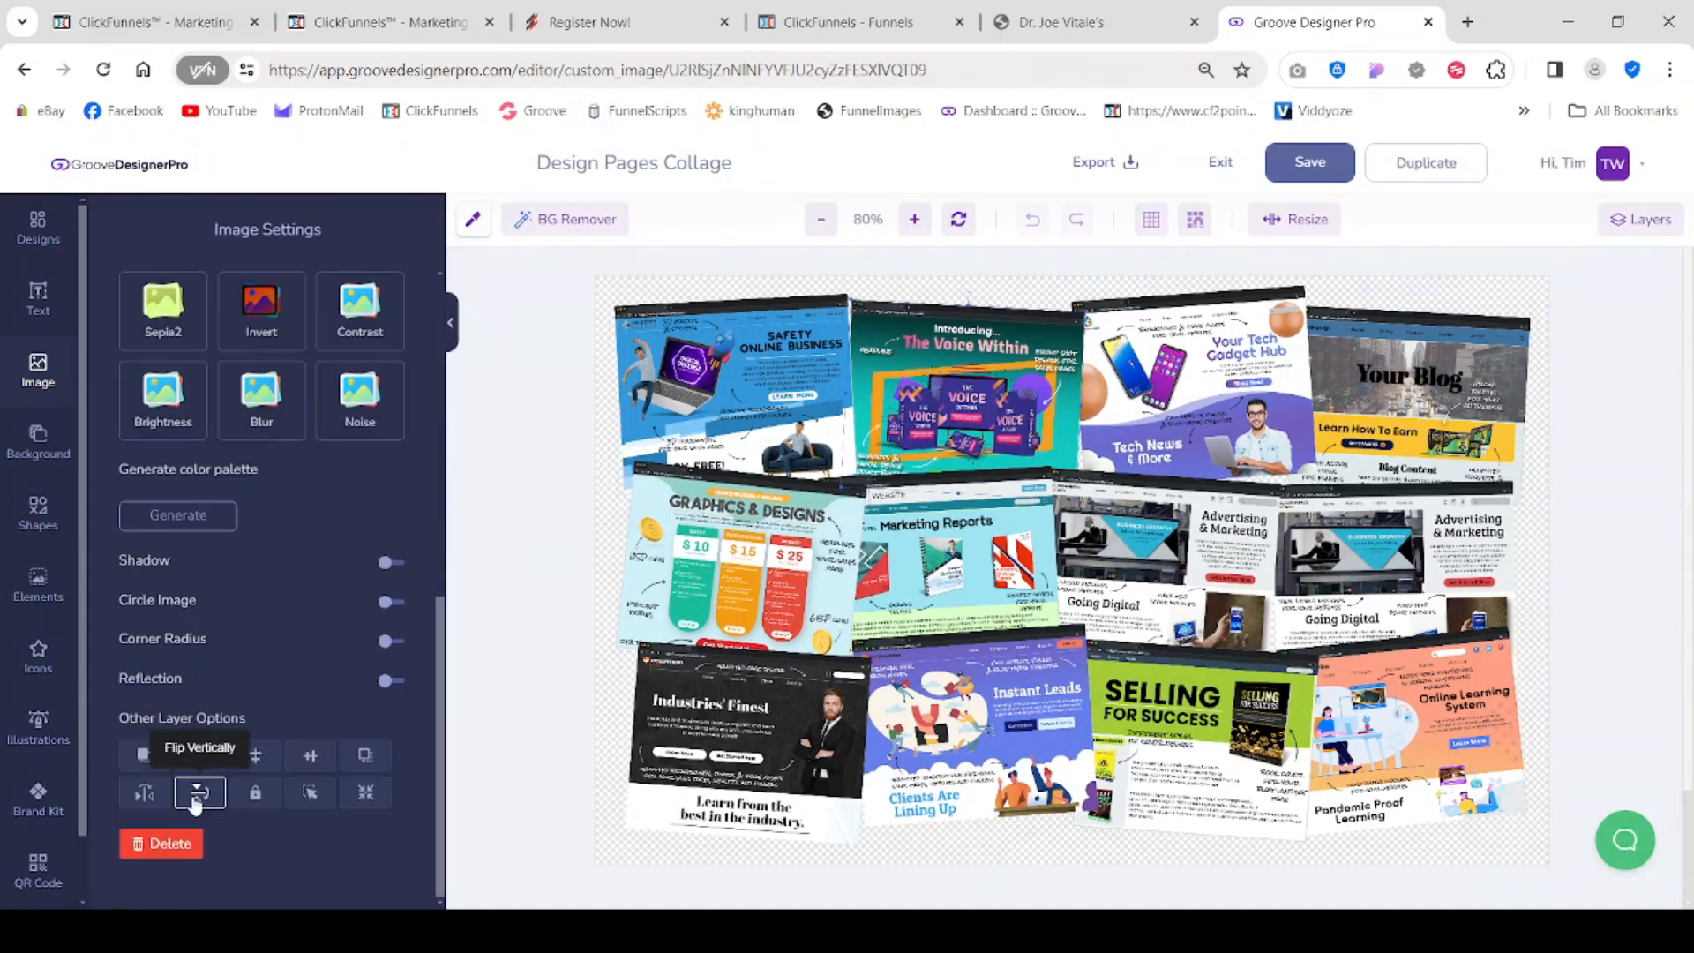
left_click(141, 798)
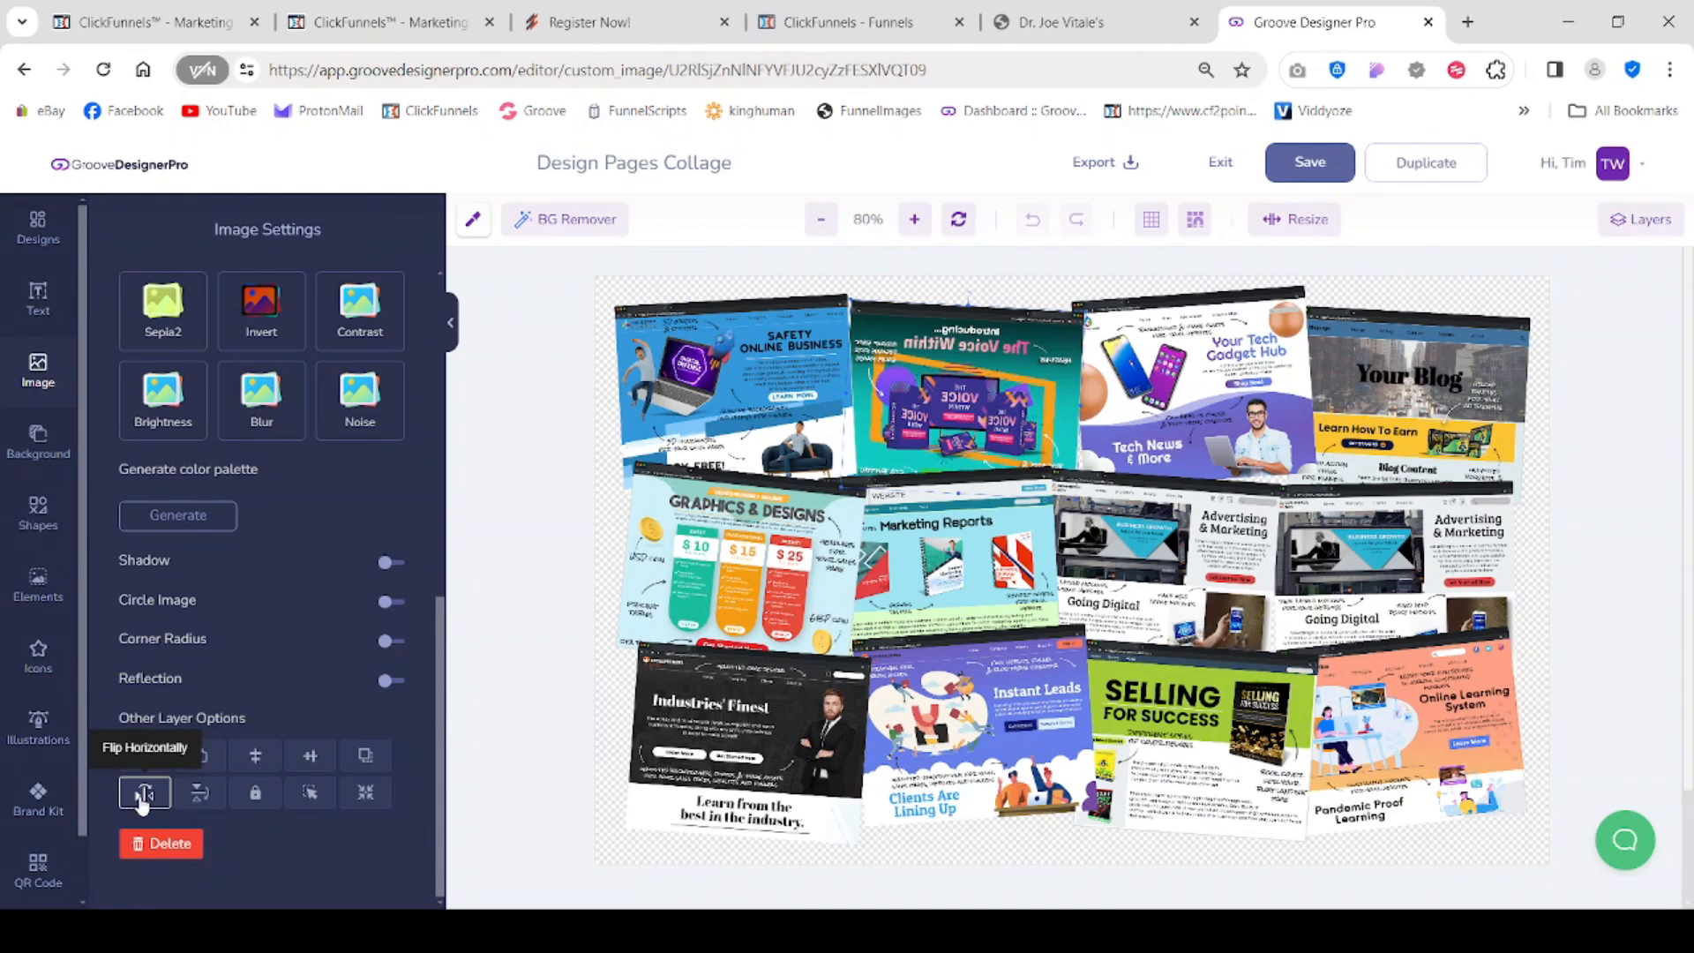
left_click(141, 798)
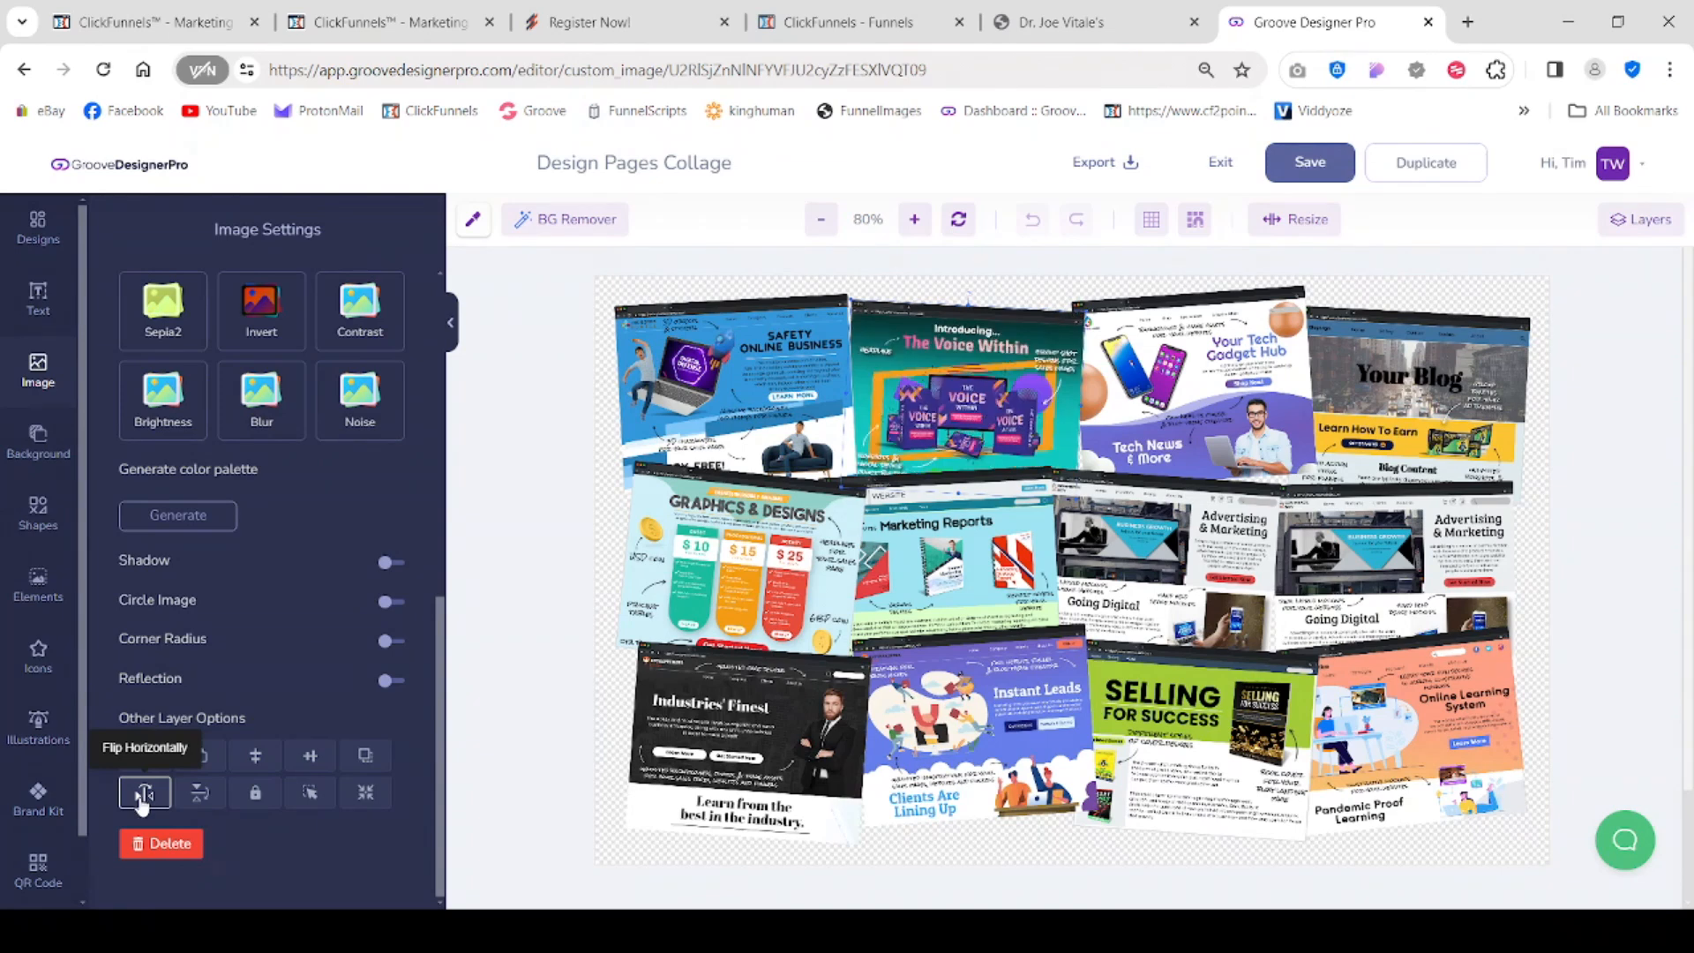
left_click(199, 798)
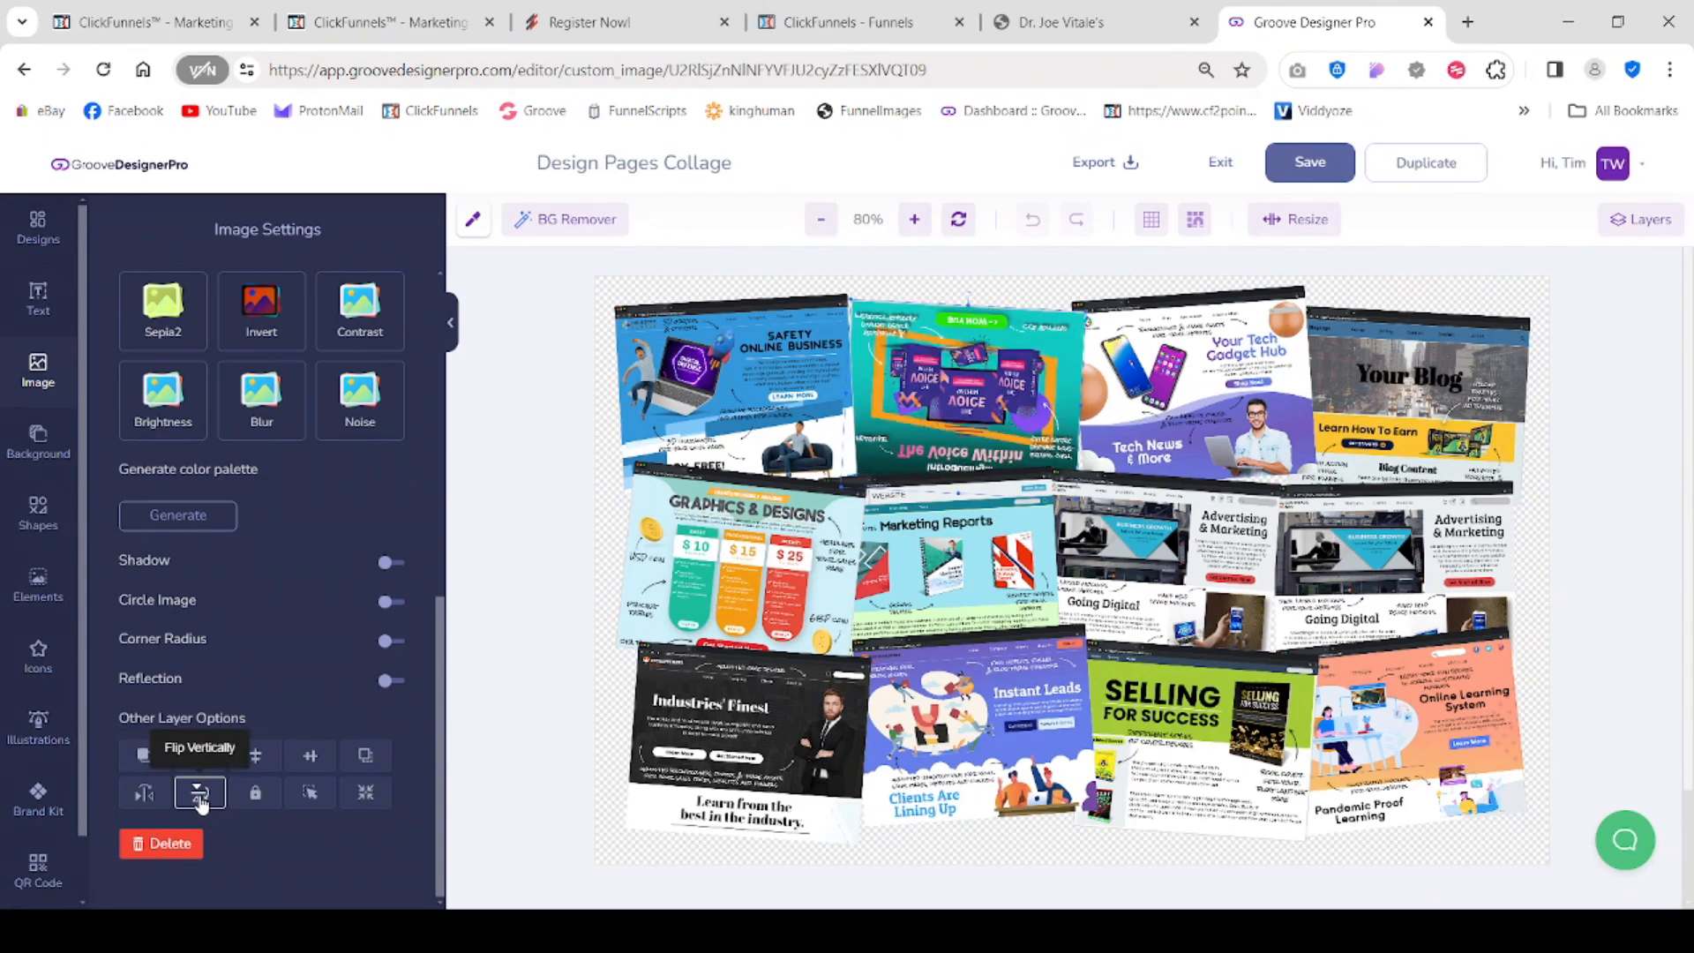
left_click(199, 797)
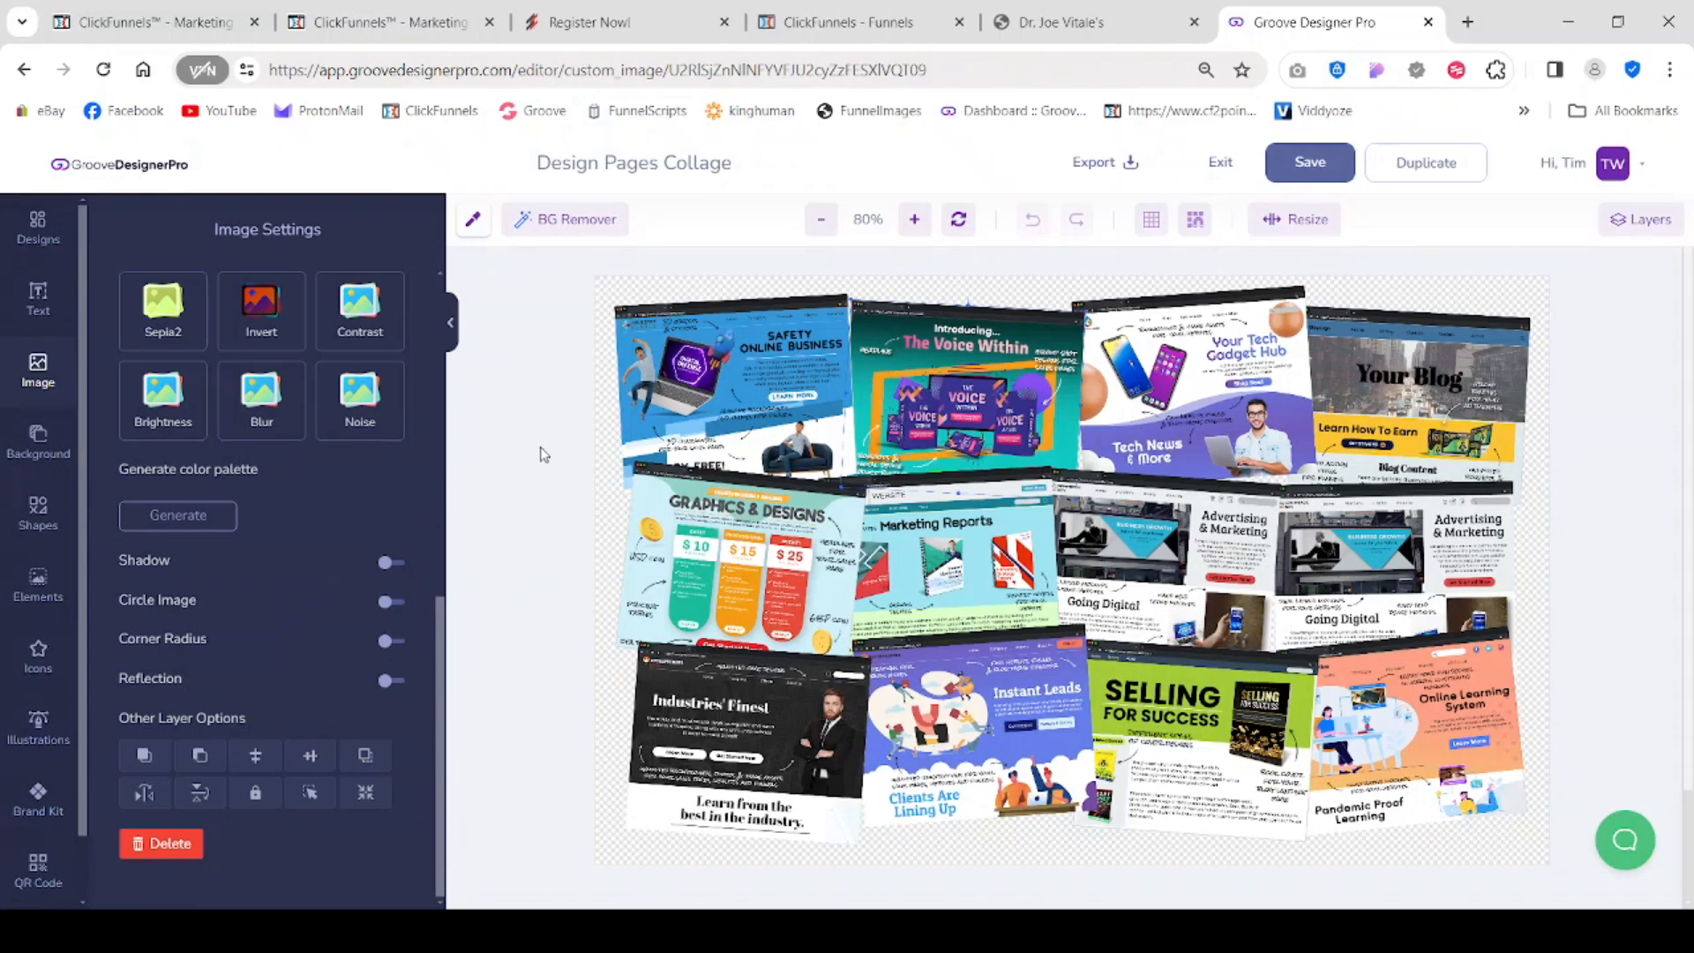
Step: Show the layer list and hide and reshow the first layer to identify which image it holds
left_click(1638, 227)
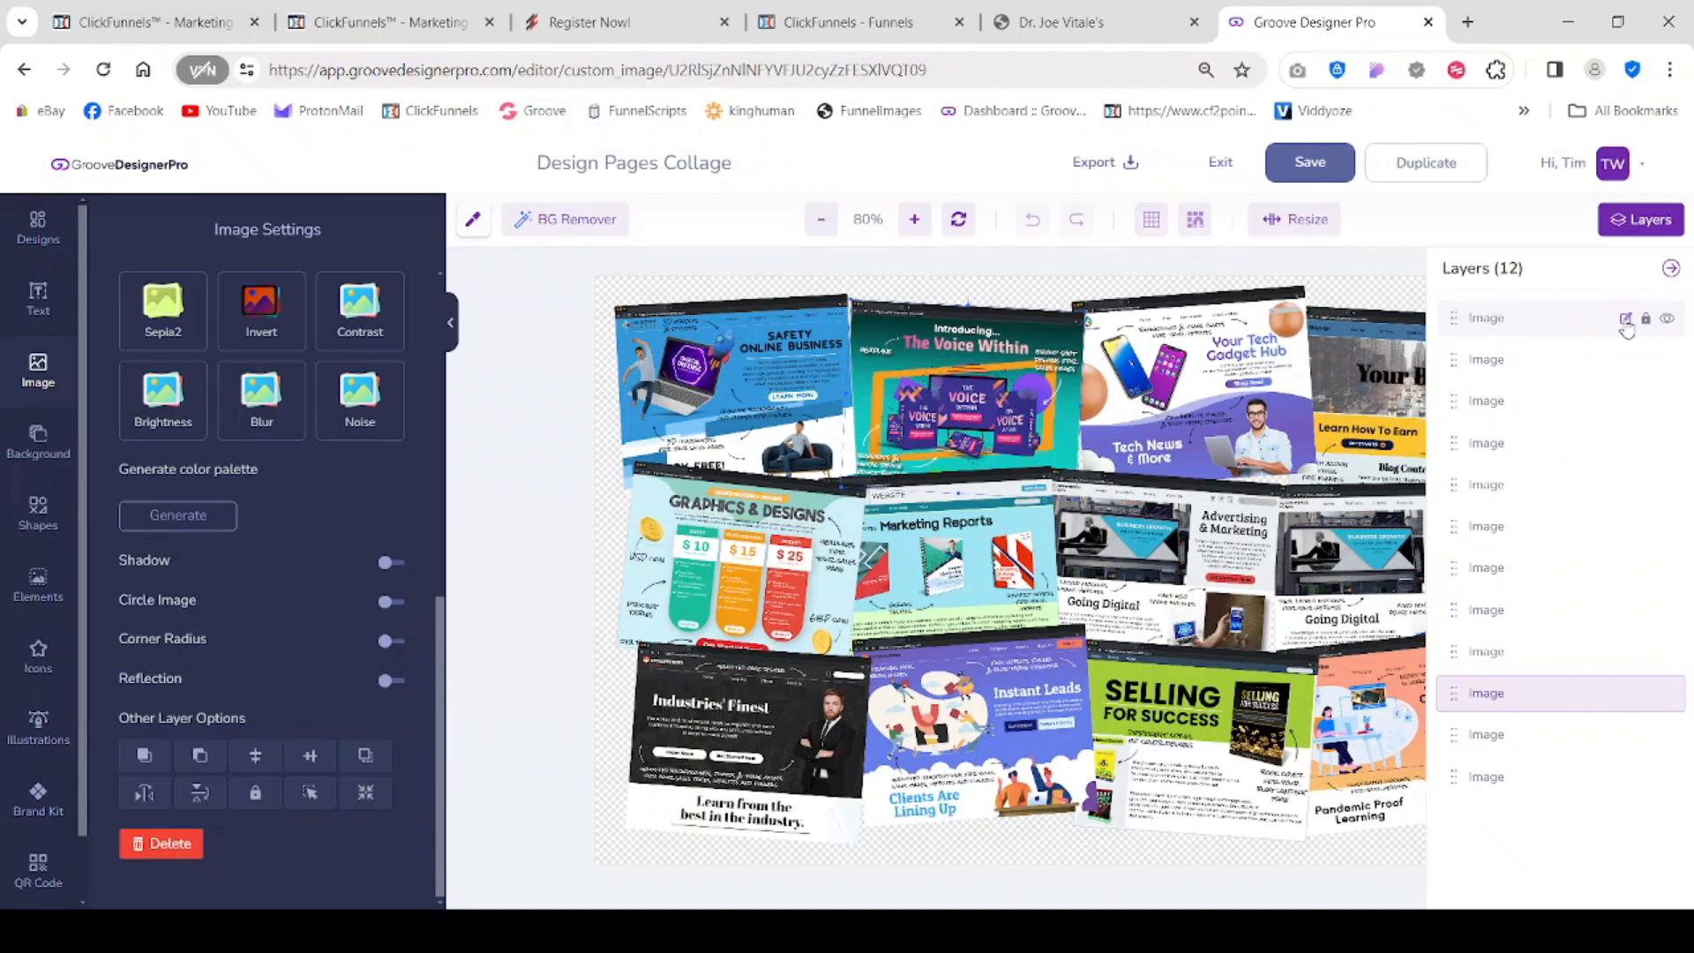
left_click(1668, 321)
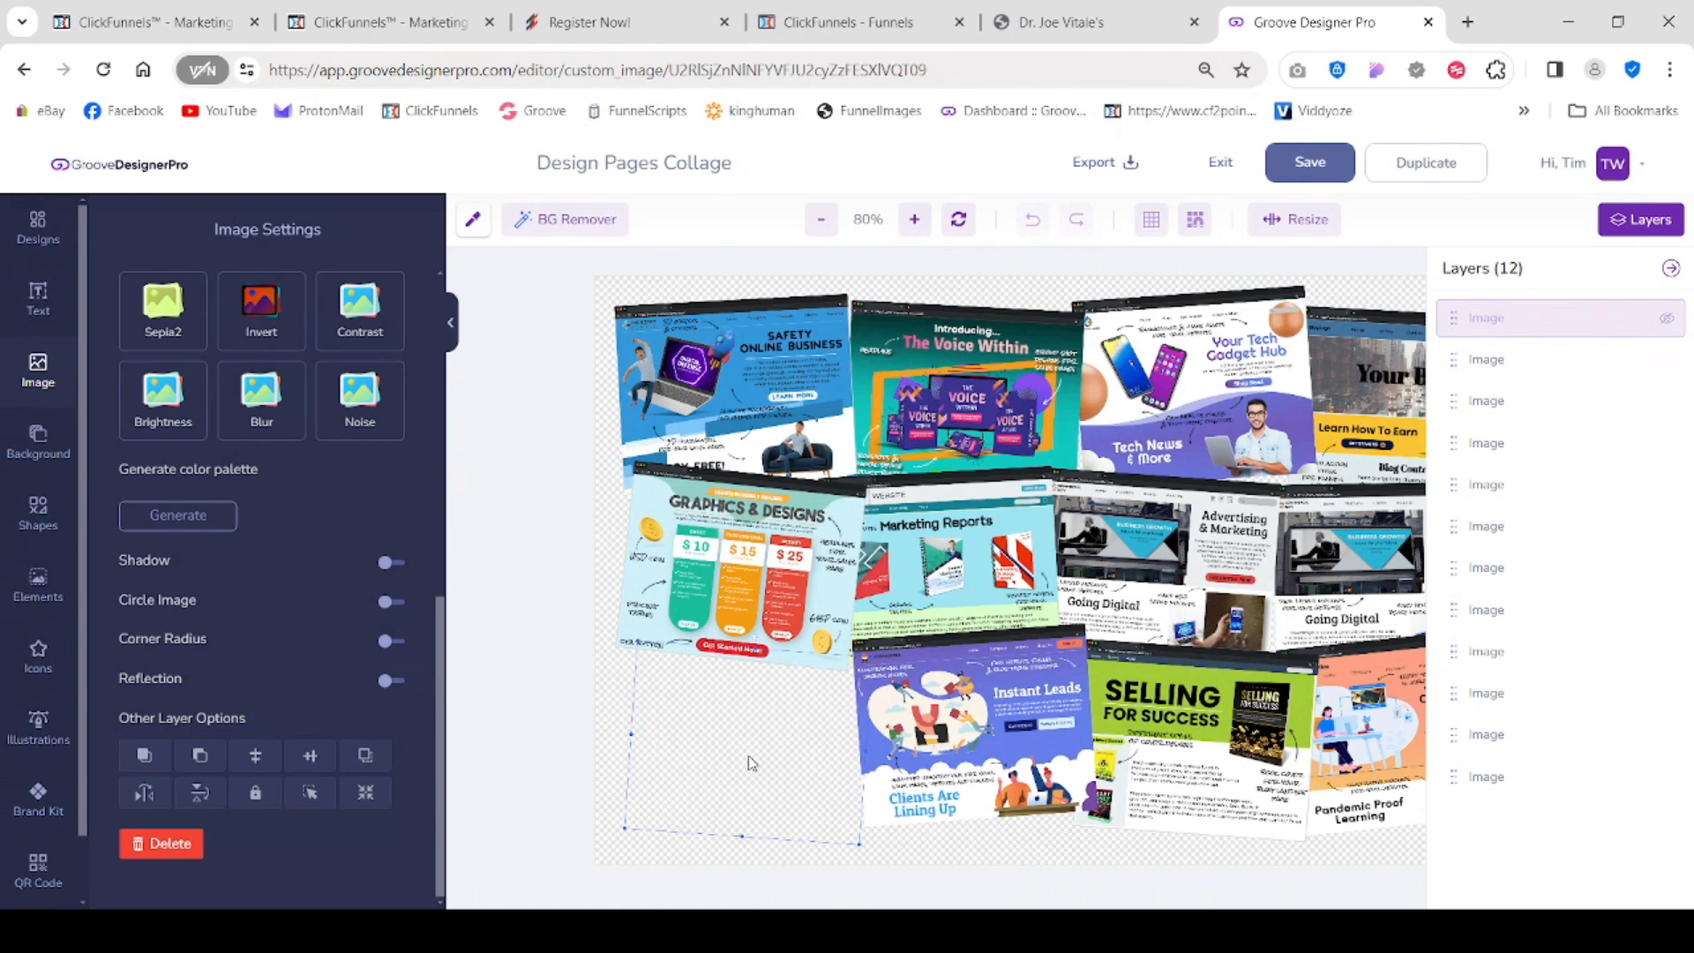
mouse_move(1667, 333)
left_click(1666, 318)
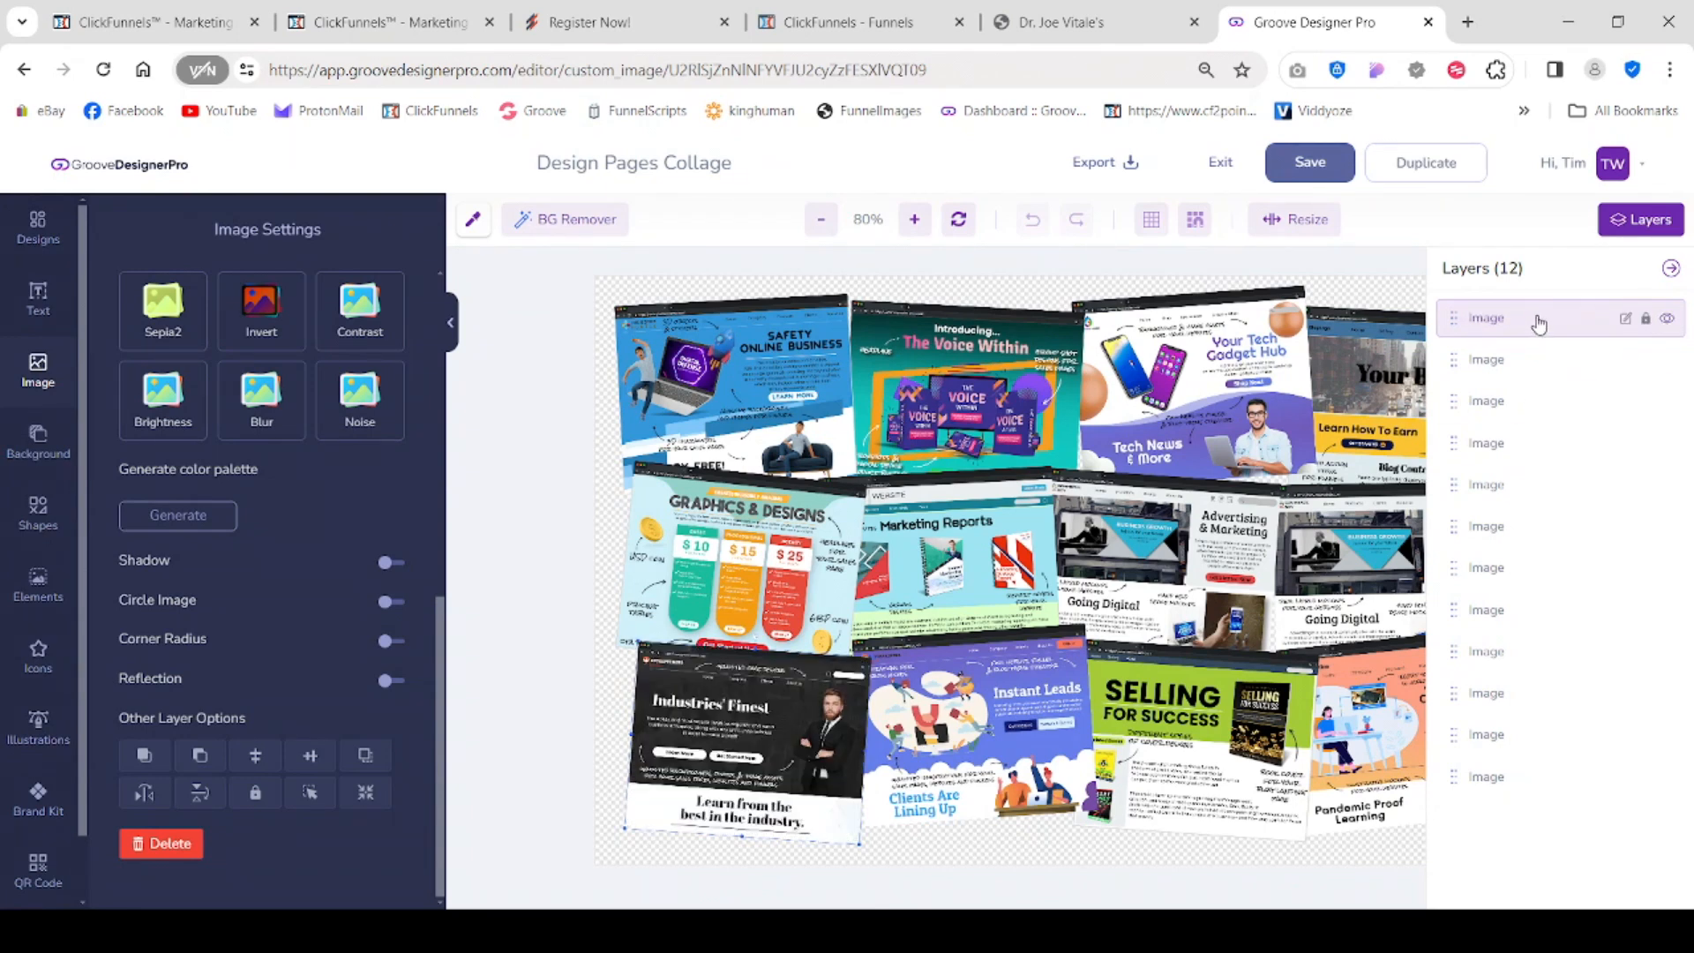
Step: Rename the first layer in the list as "Industries Finest"
left_click(1626, 318)
double_click(1556, 319)
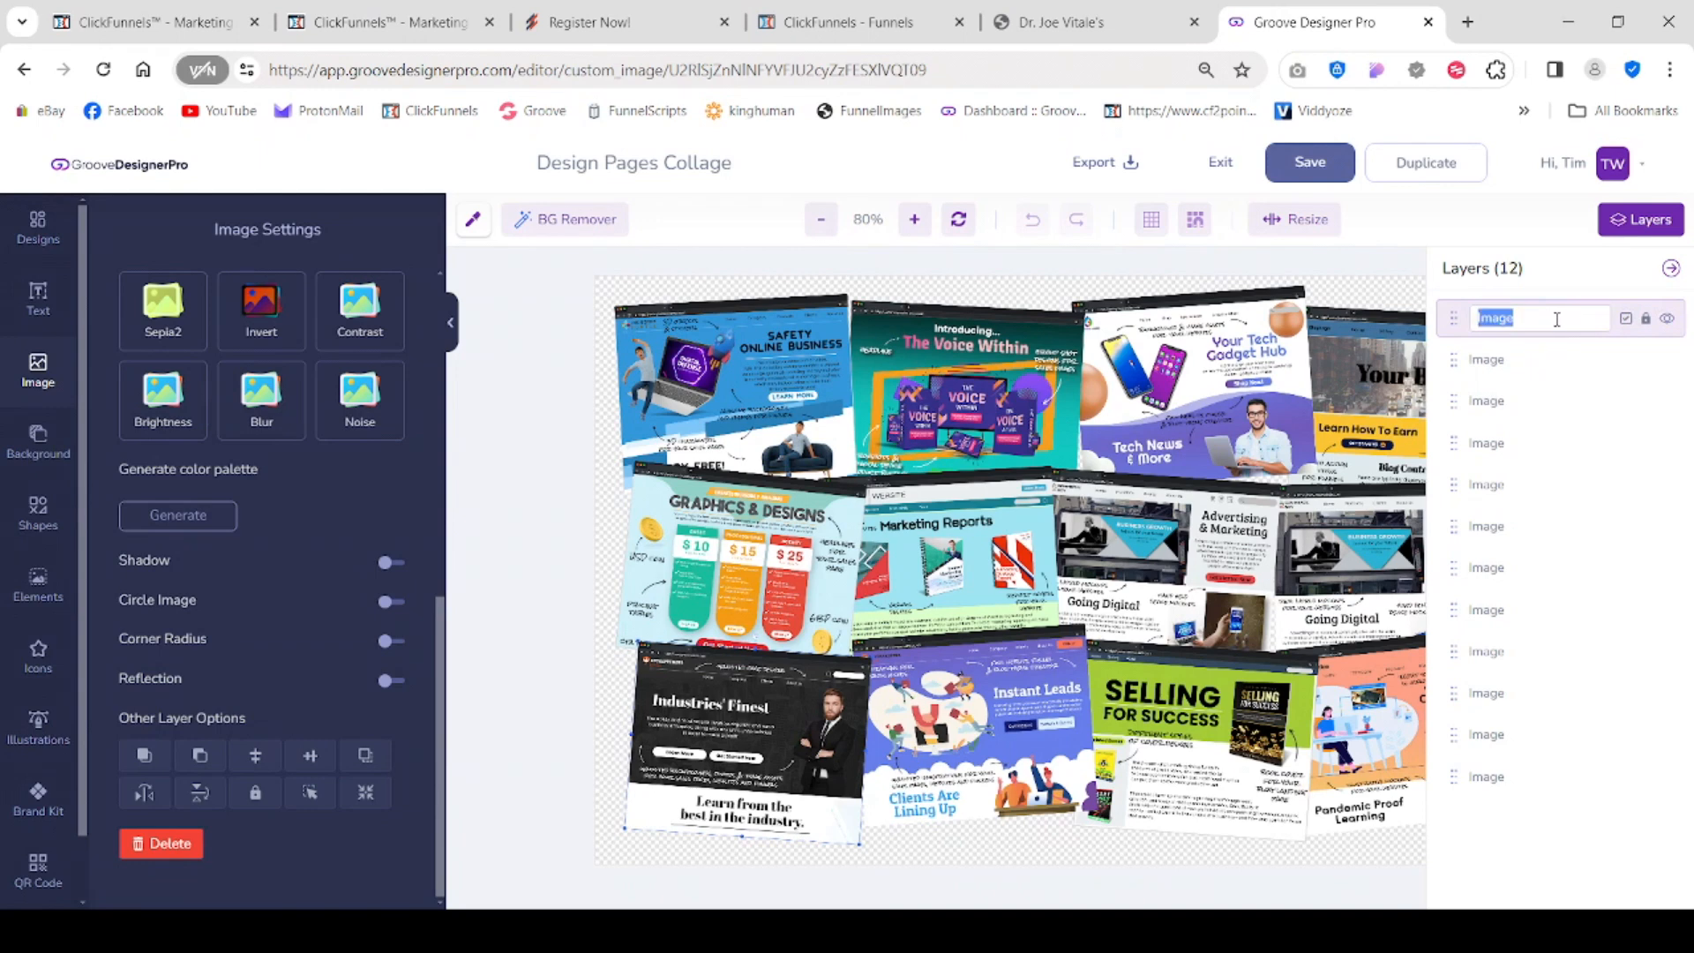
key("BackSpace")
type("Industries Finest")
key("Return")
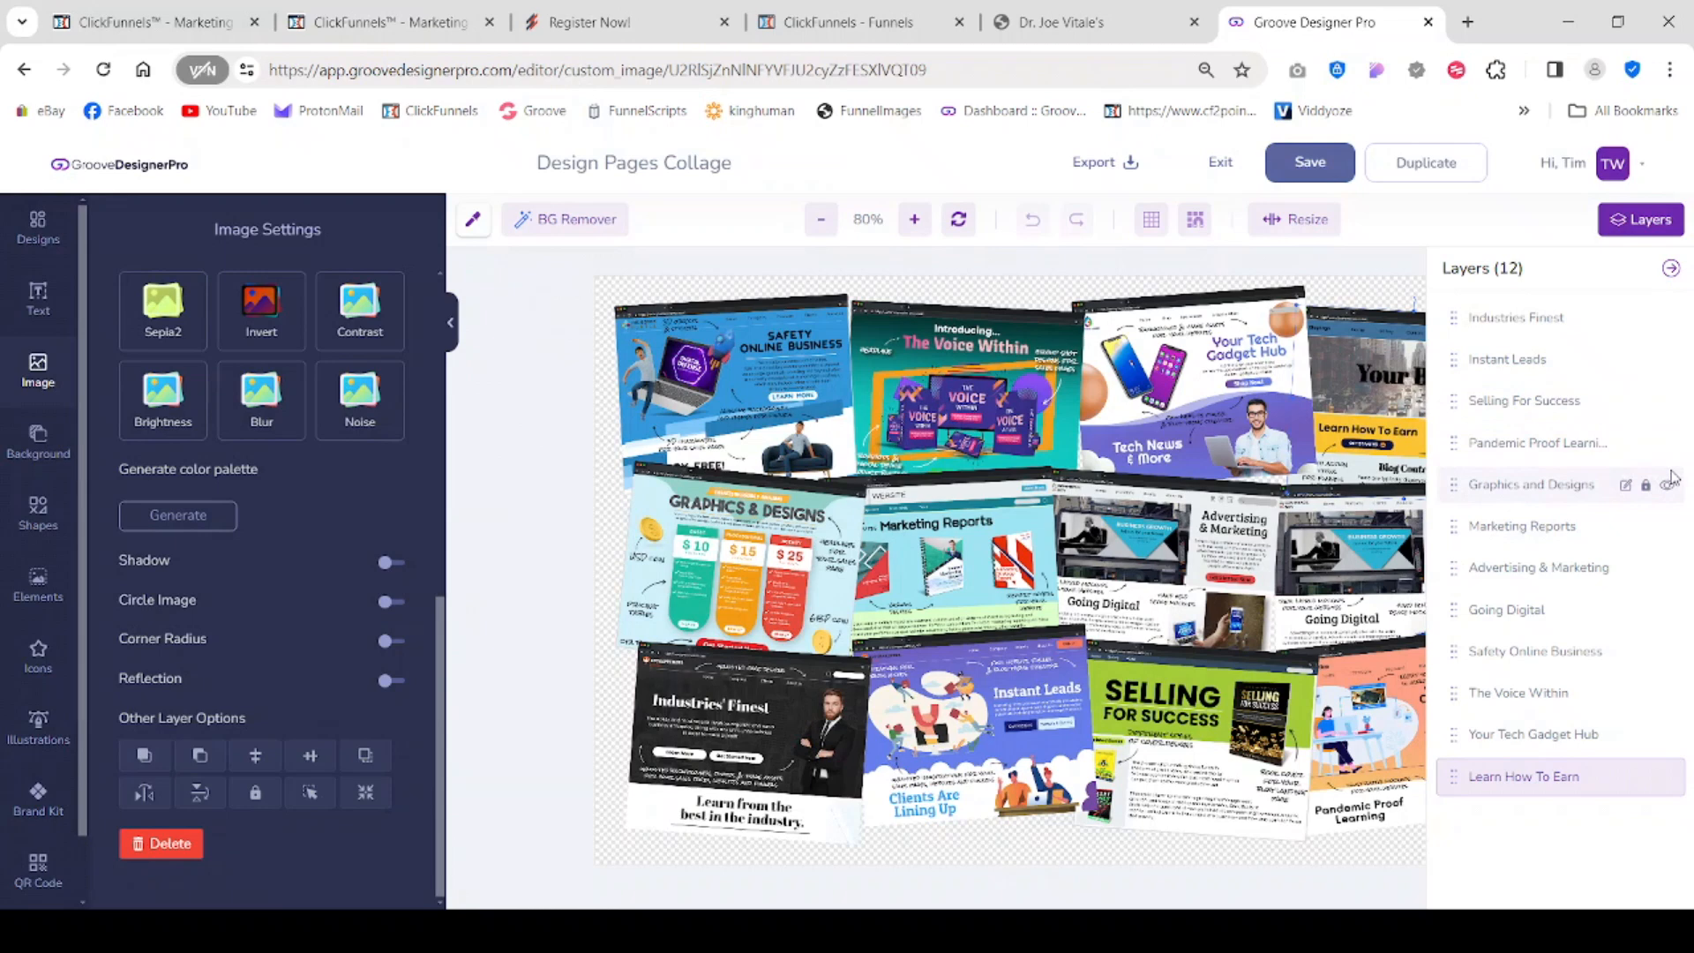
Step: Hide and reshow the Graphics and Designs, Marketing Reports, Advertising & Marketing and Going Digital layers
left_click(1667, 486)
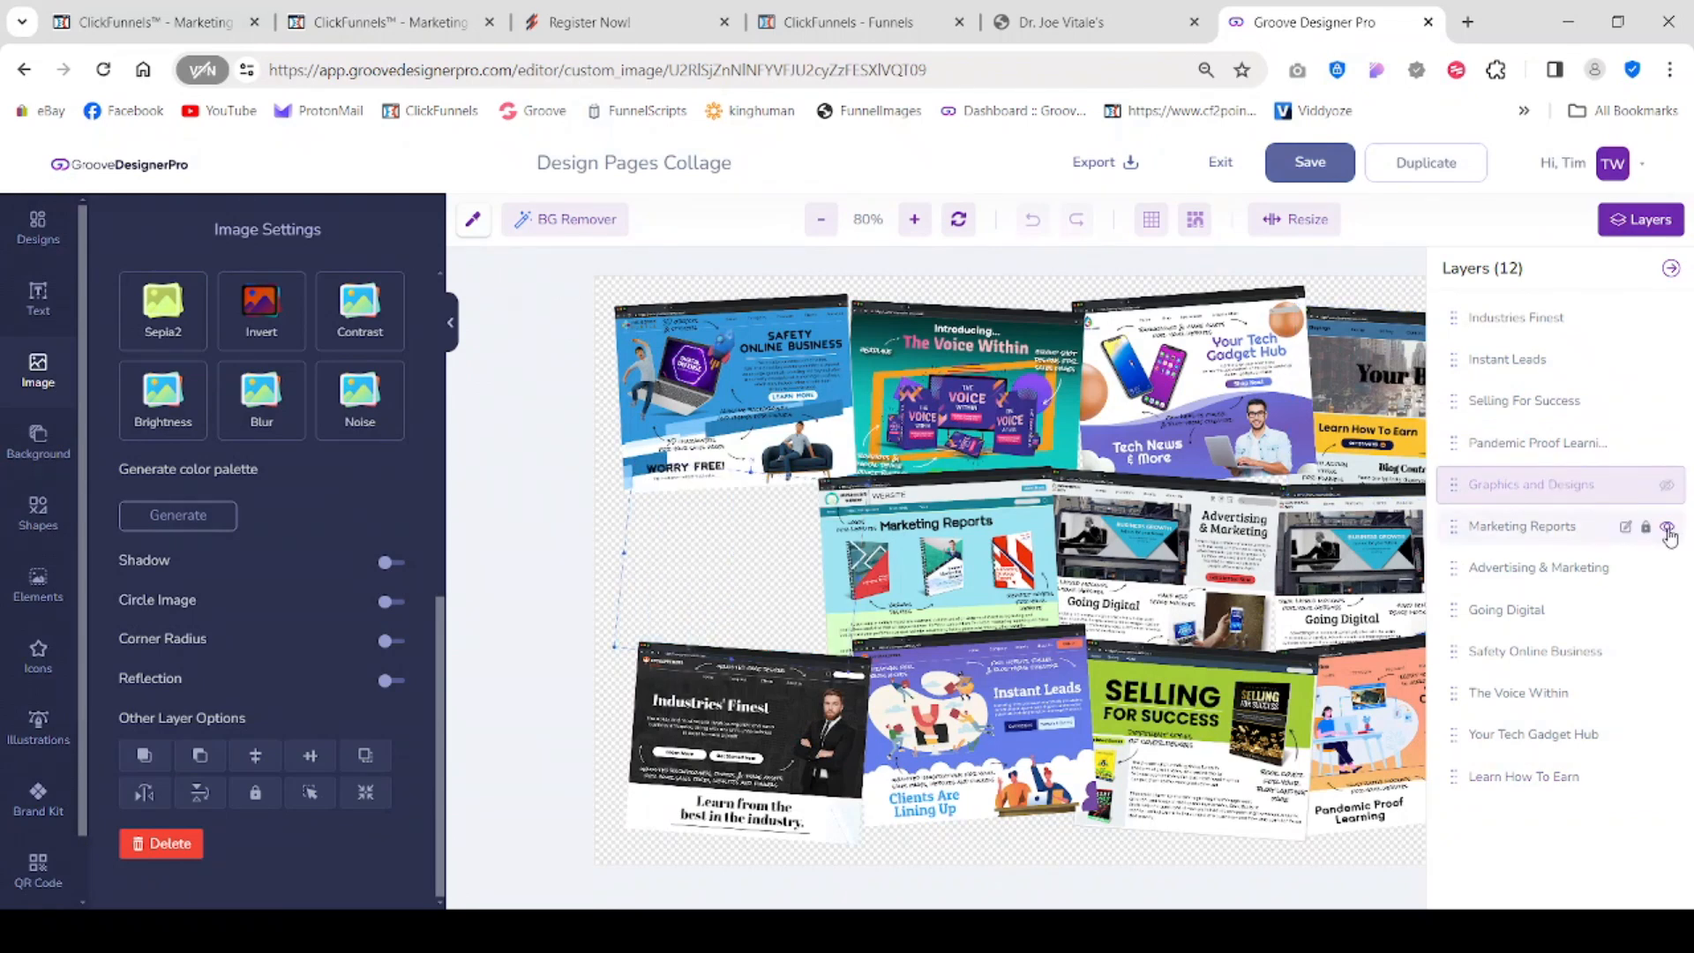
left_click(1667, 527)
left_click(1667, 568)
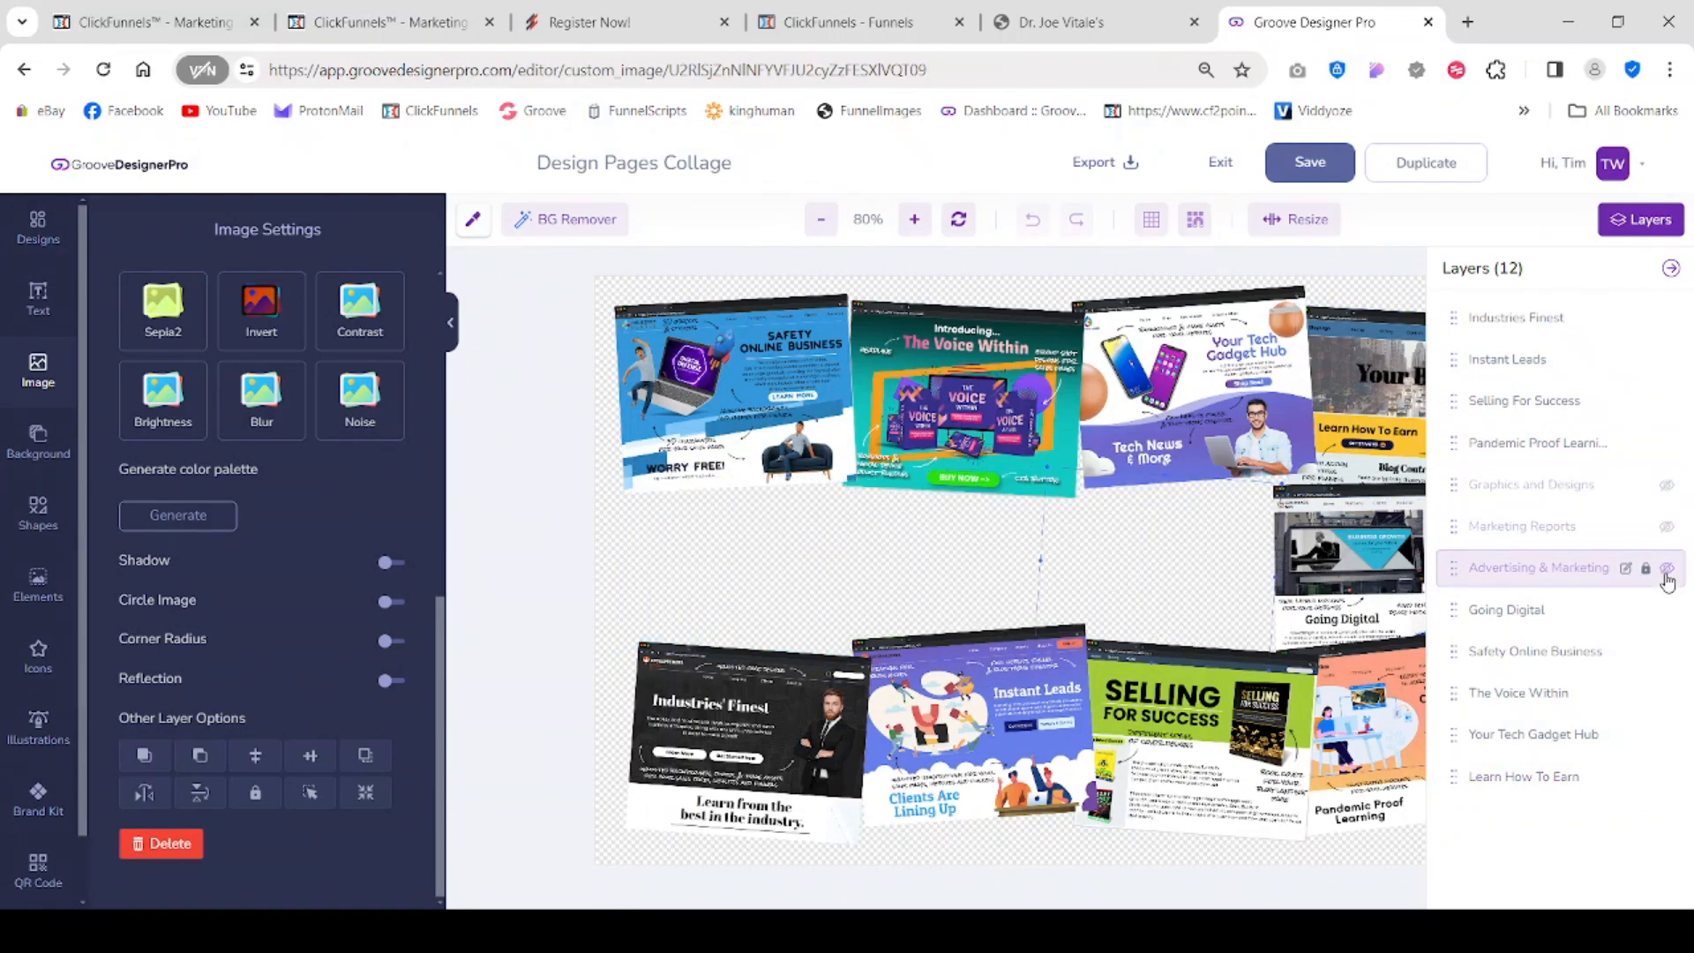
left_click(1668, 611)
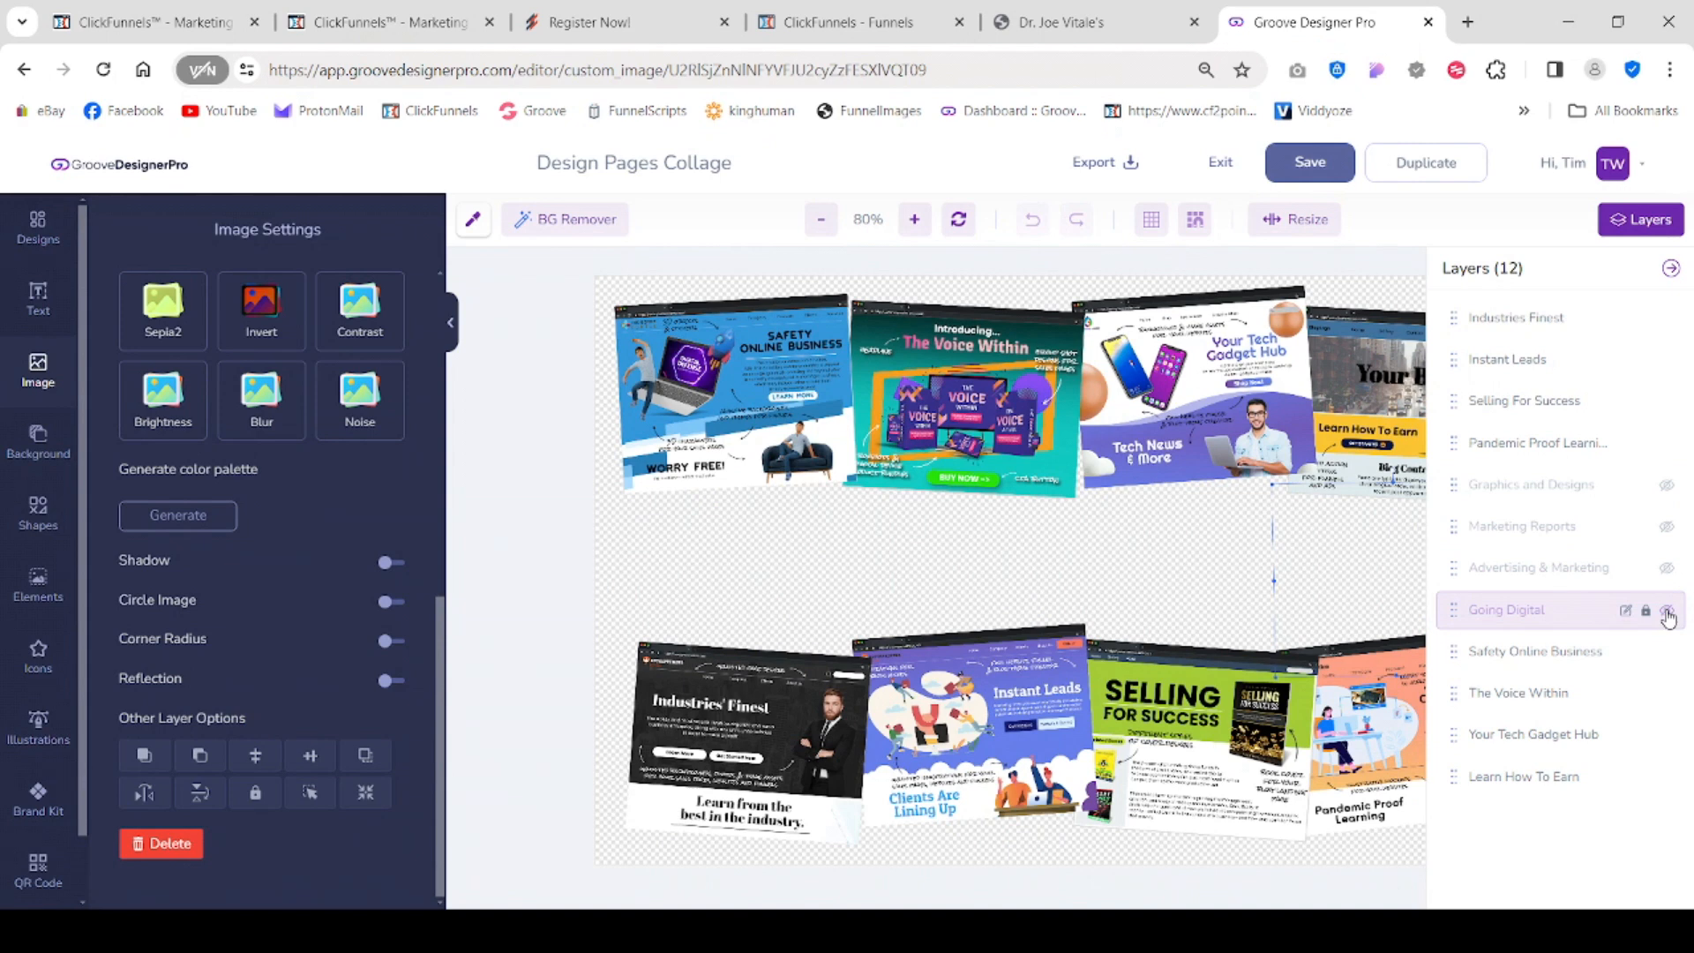
left_click(1667, 611)
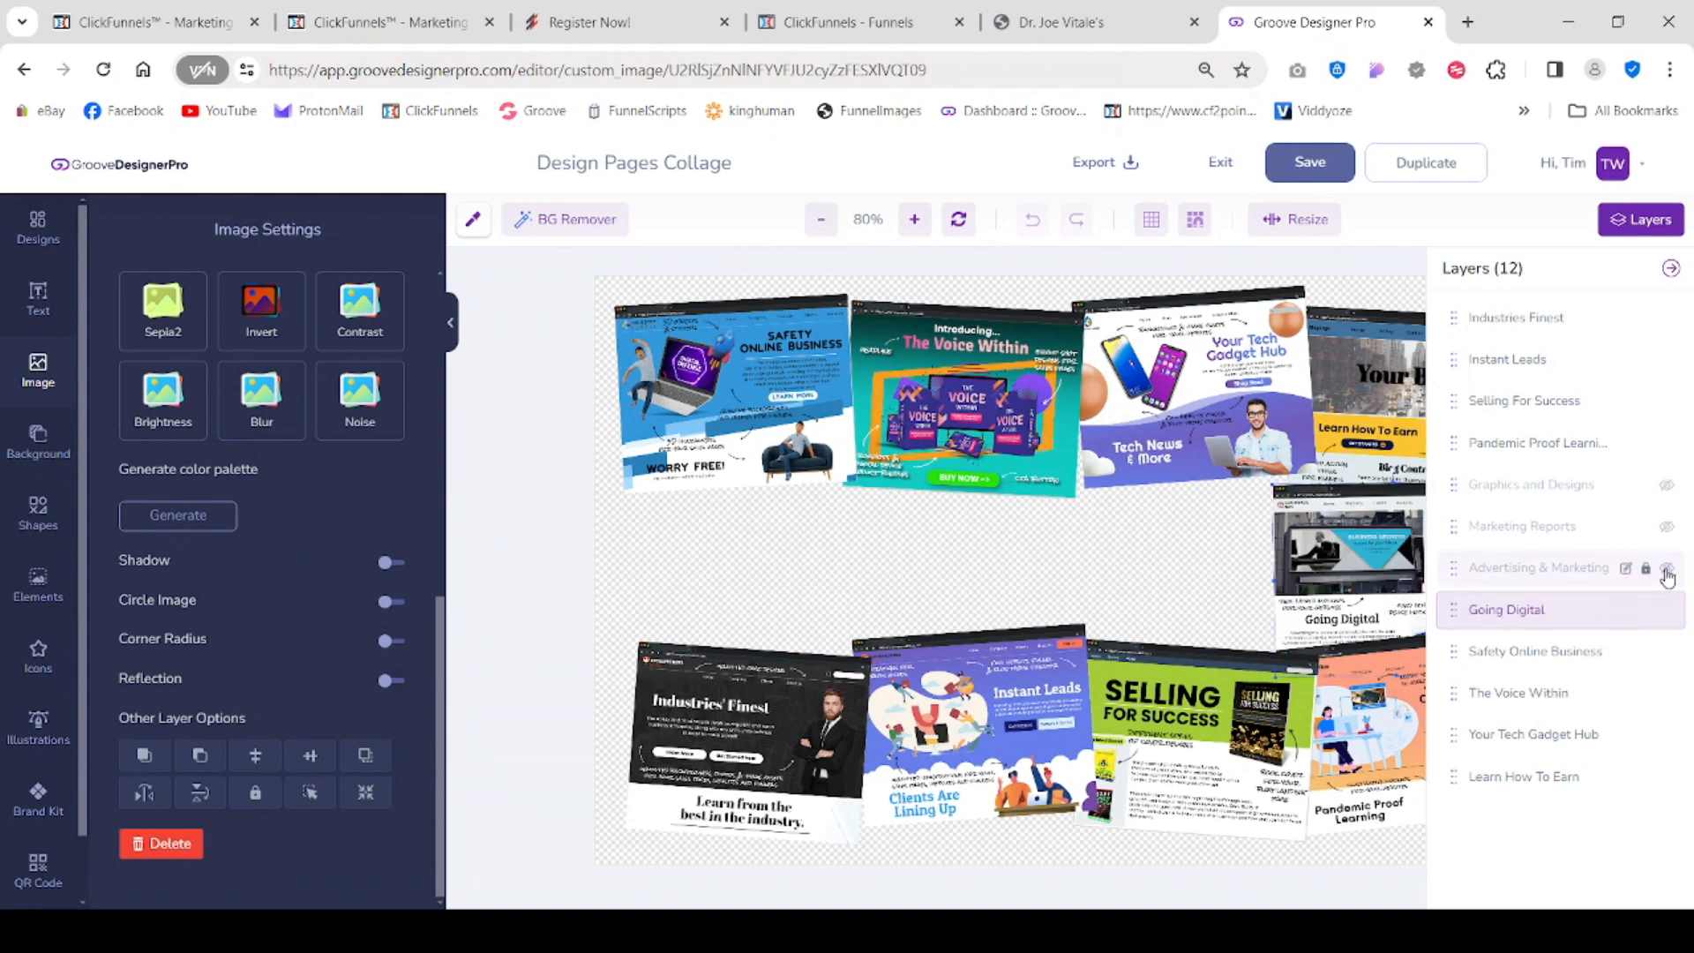
left_click(1667, 568)
left_click(1667, 527)
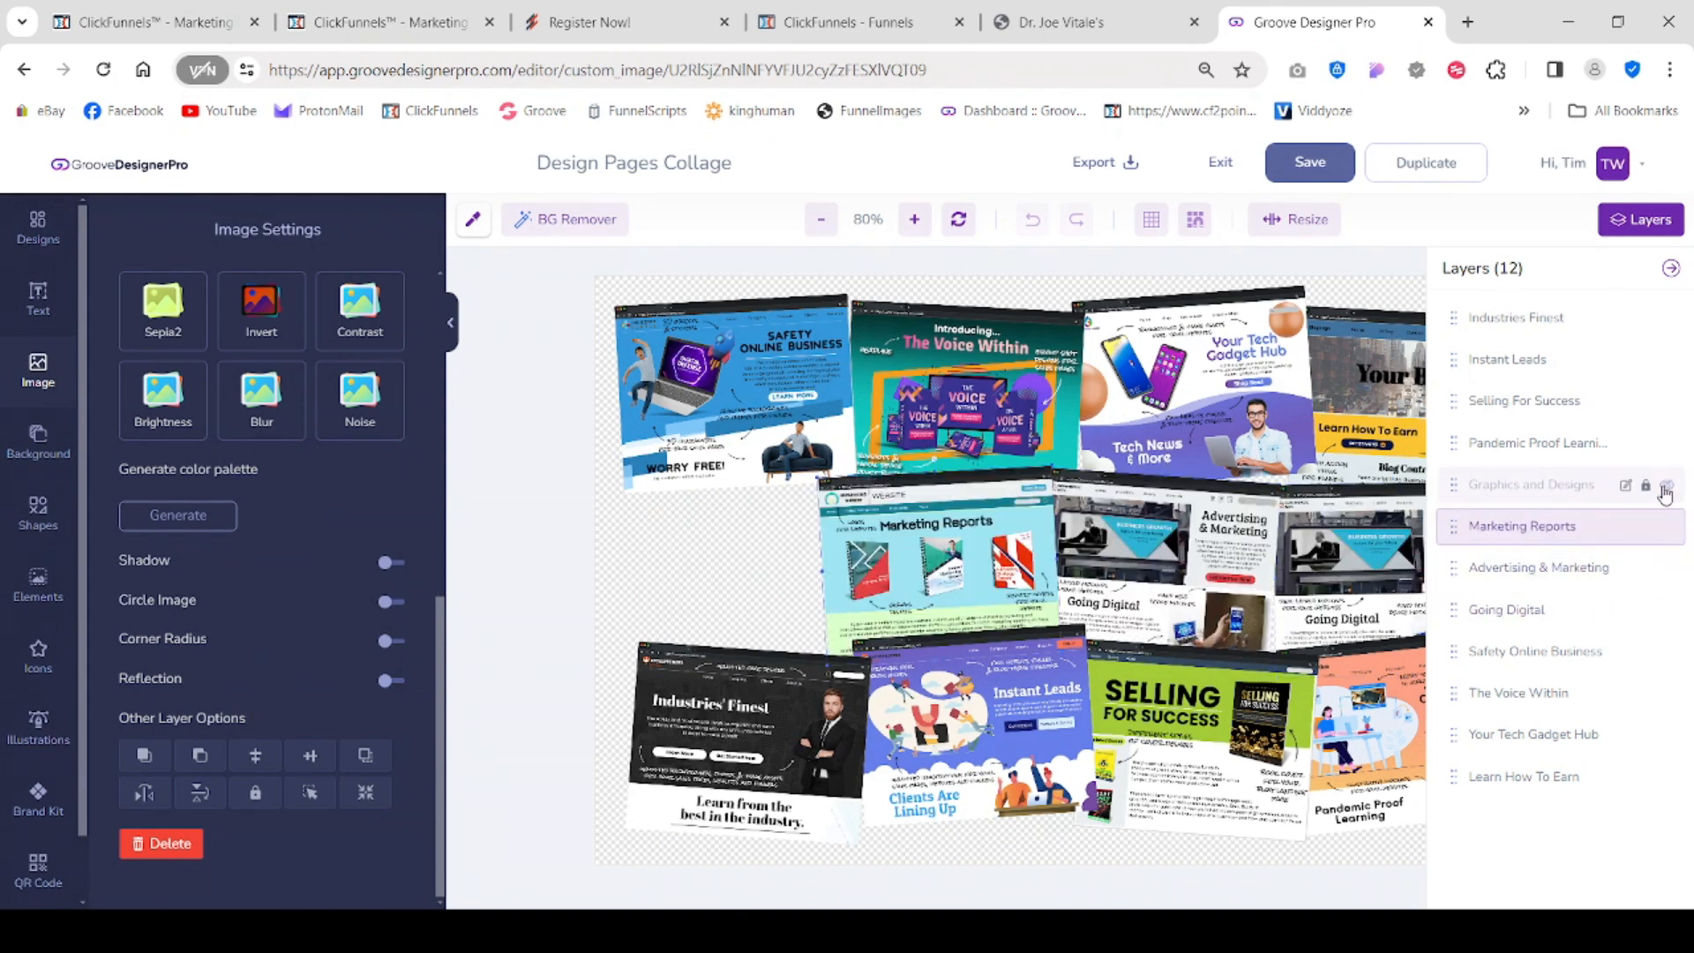
left_click(1666, 486)
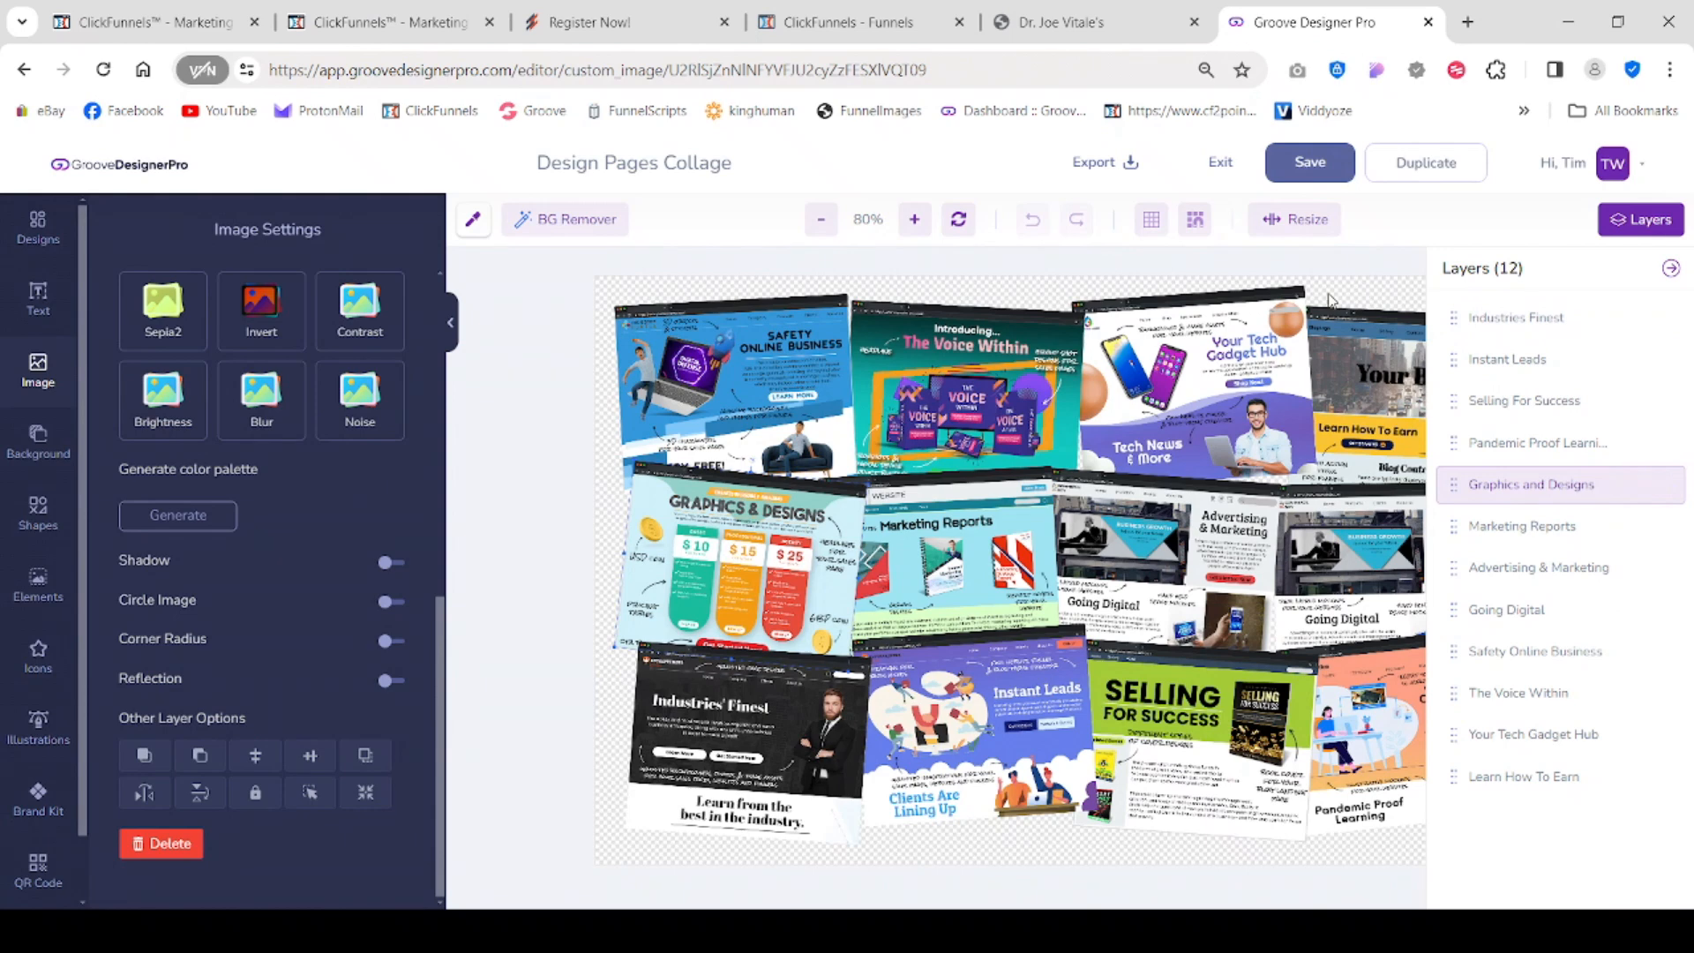
Step: Lock the Graphics and Designs, Marketing Reports, Advertising & Marketing and Going Digital layers
mouse_move(1647, 318)
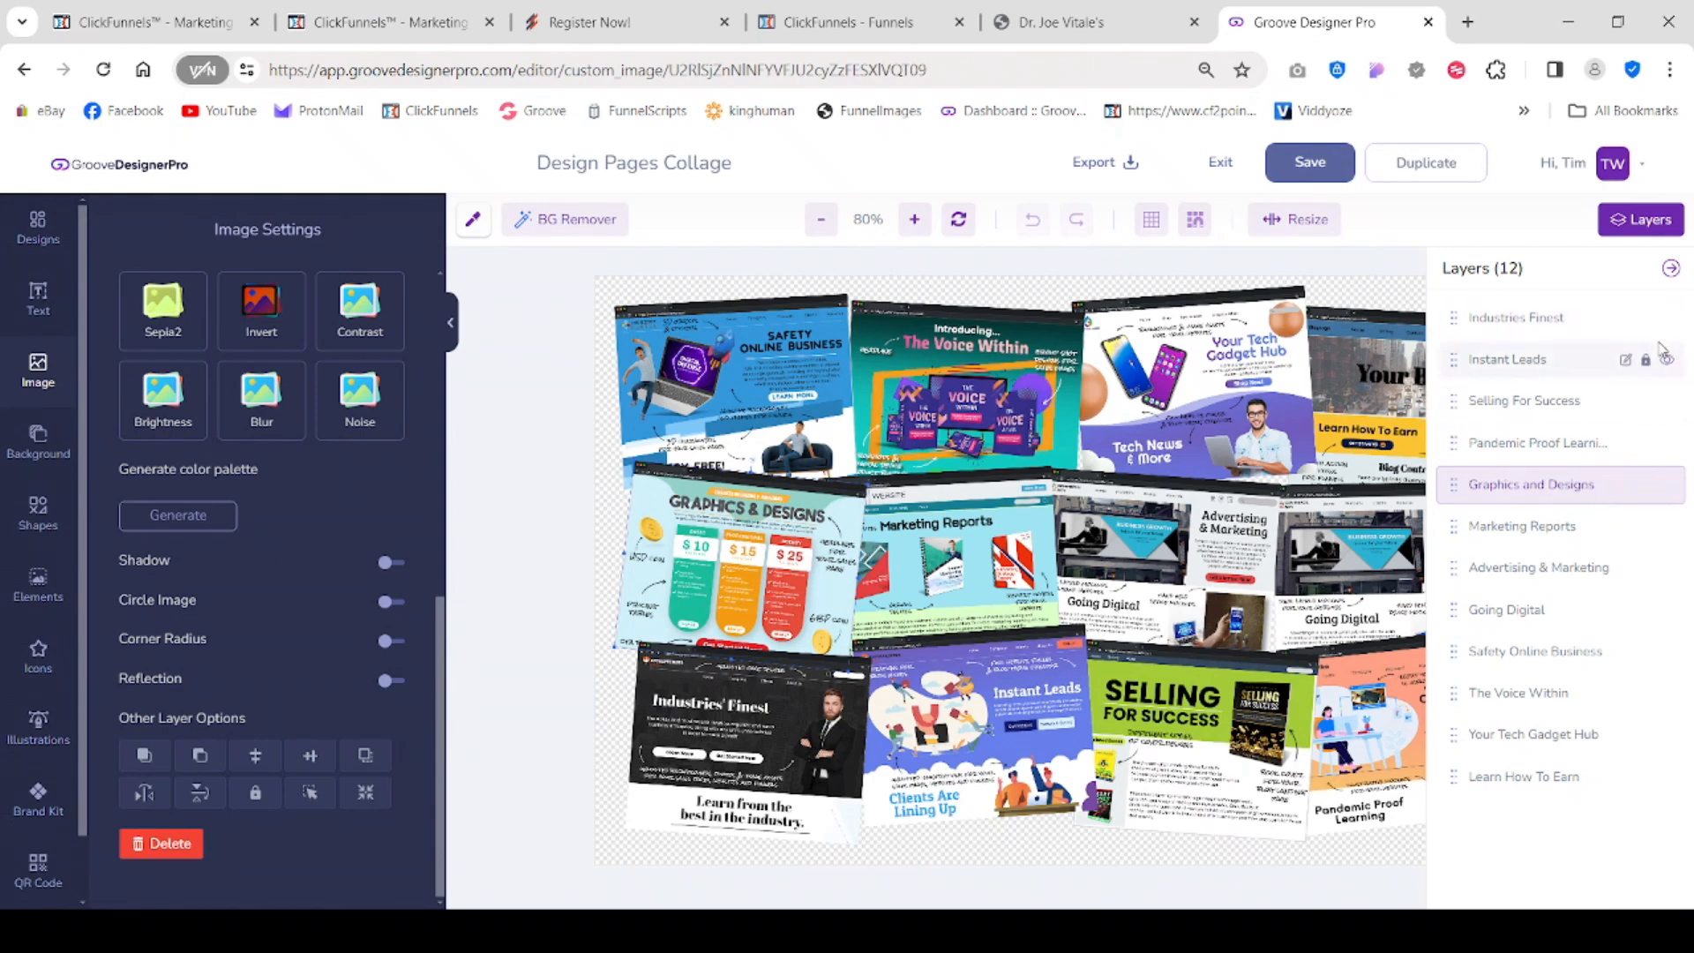
mouse_move(1643, 497)
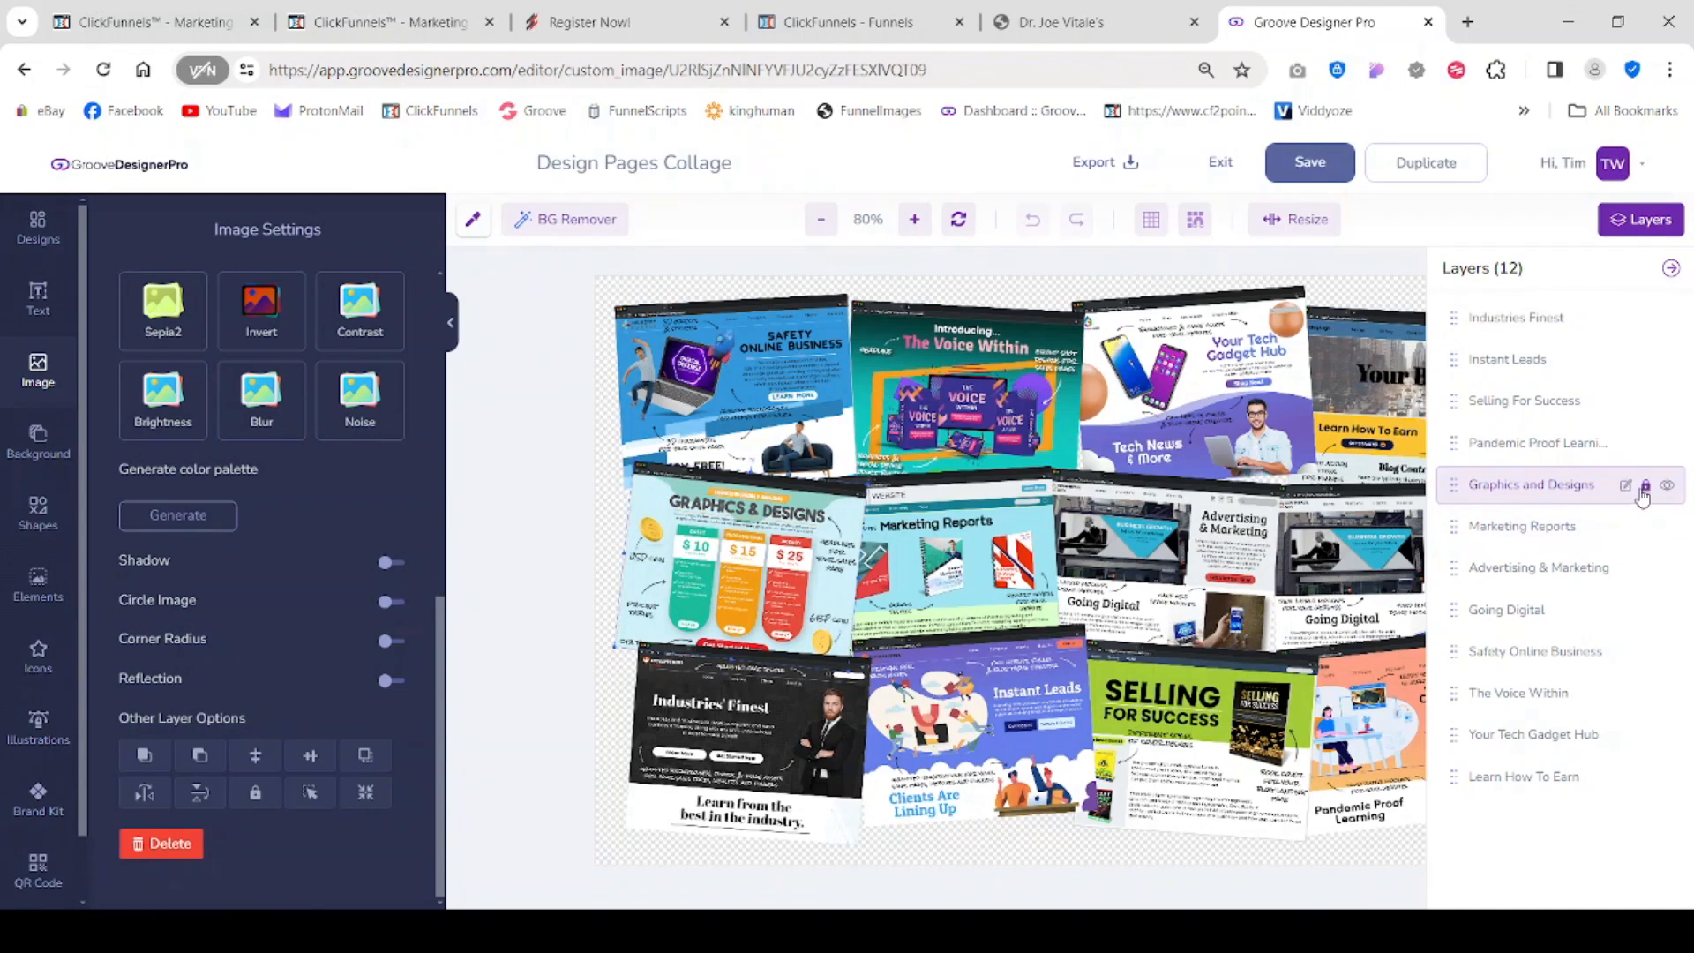
left_click(1645, 488)
left_click(1645, 527)
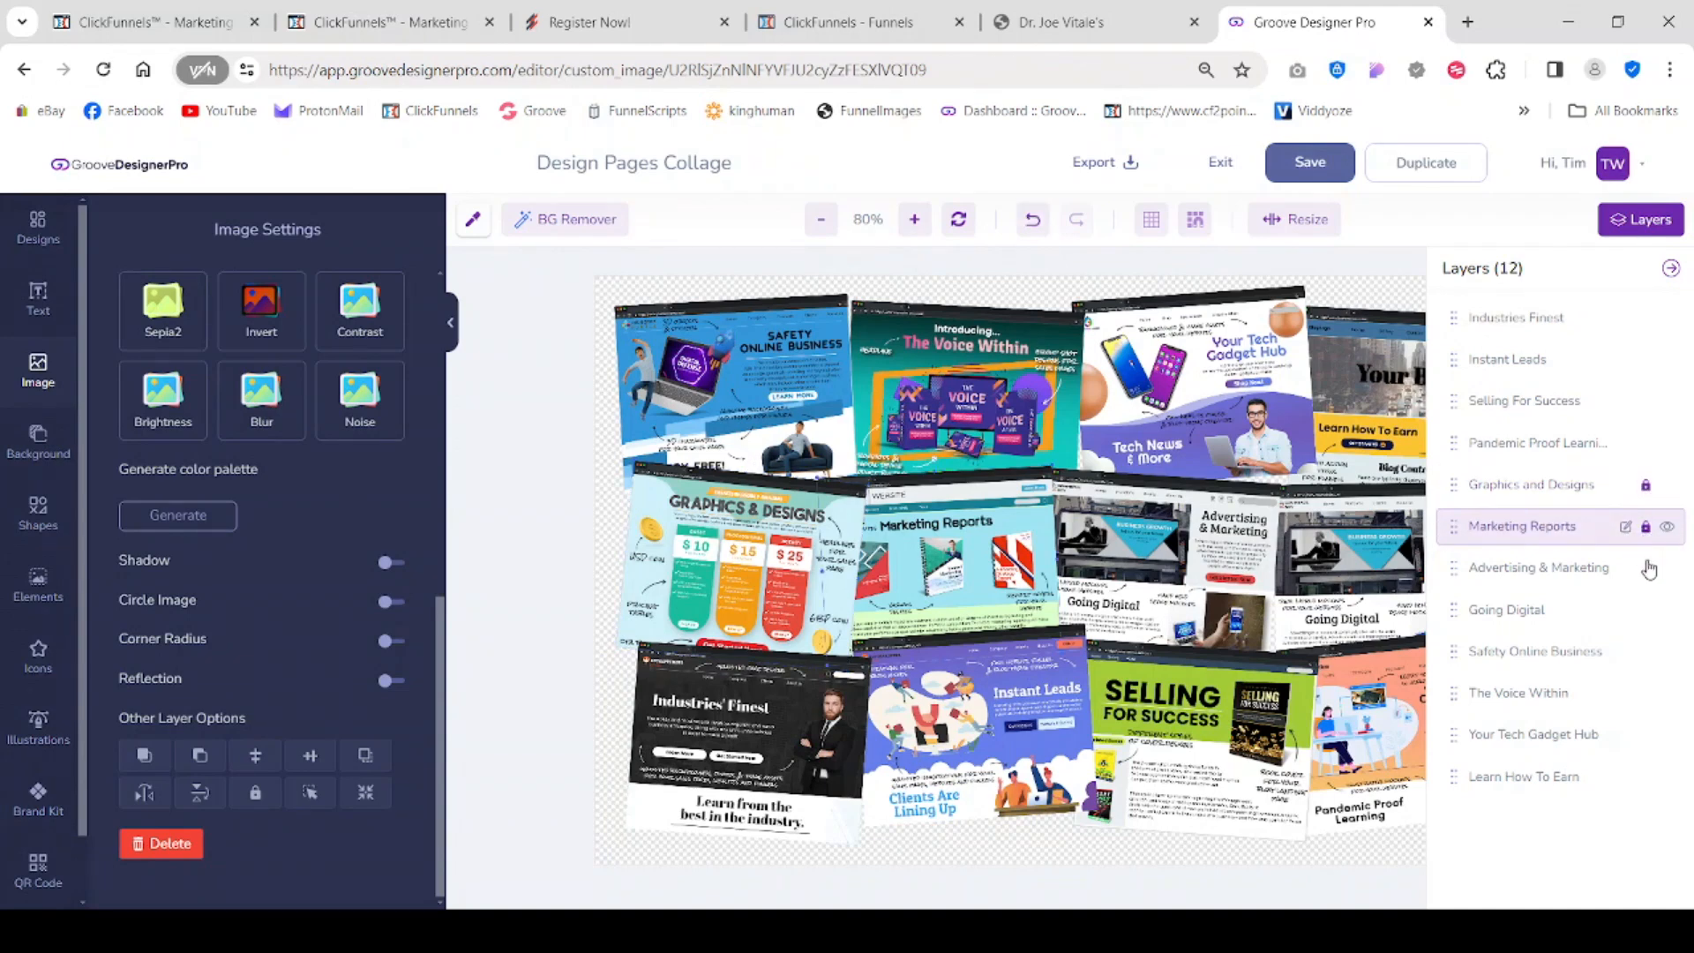
left_click(1645, 569)
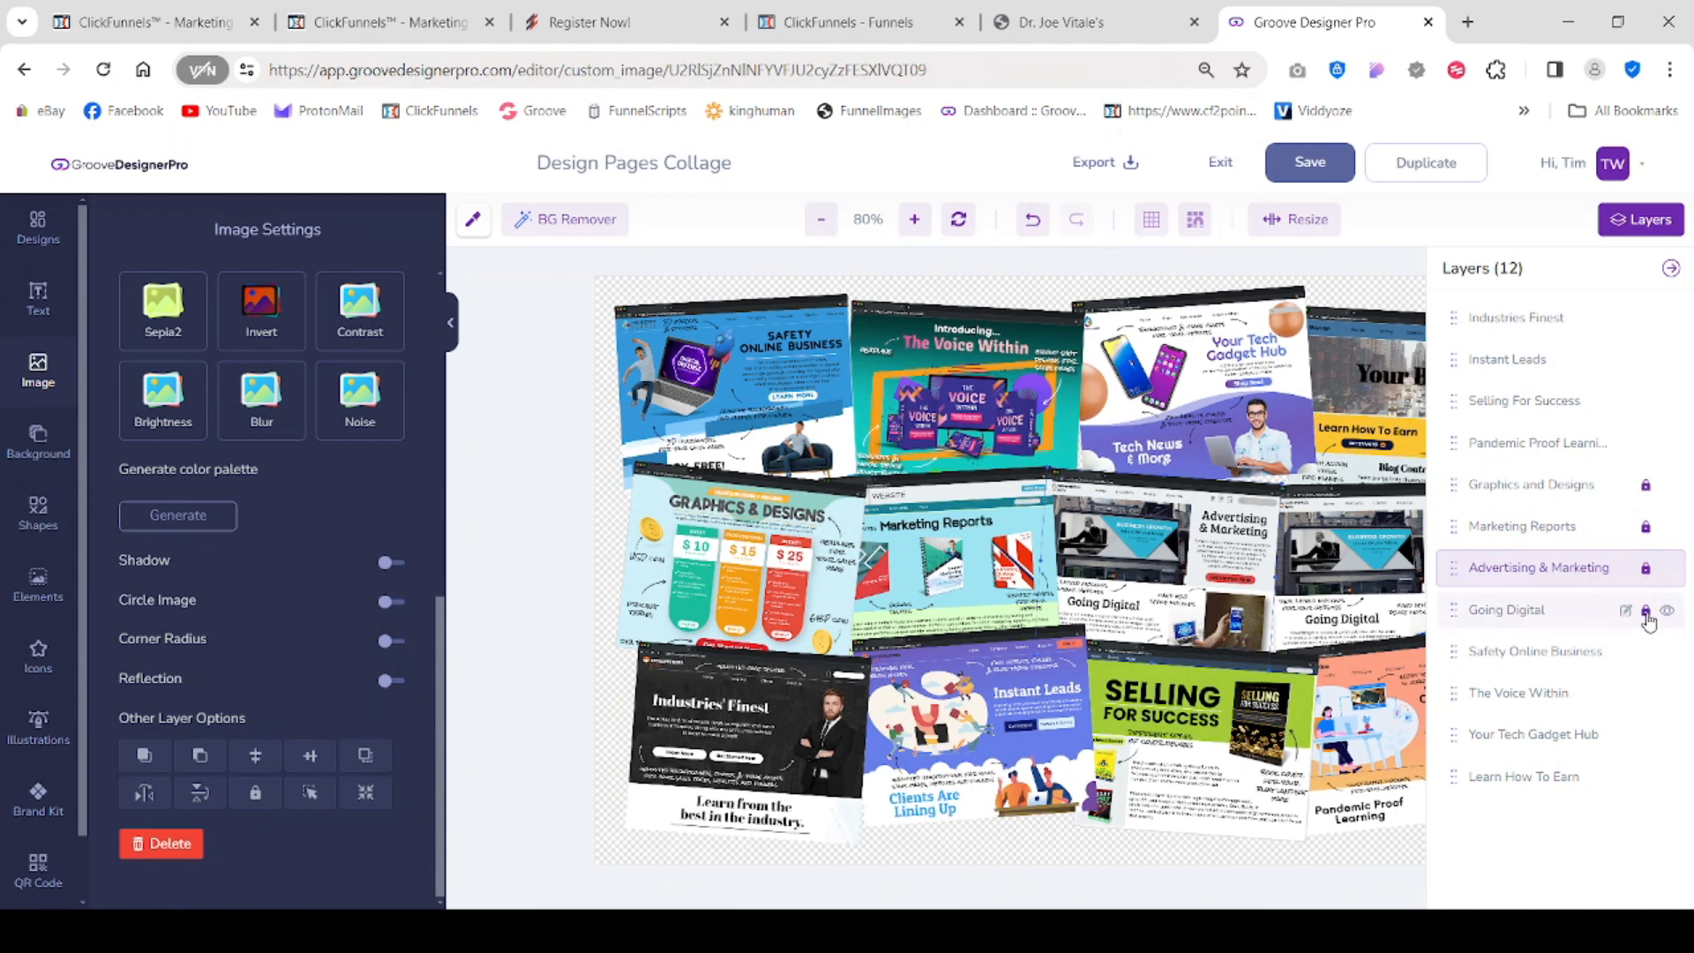
left_click(1645, 612)
Step: Try selecting the locked Advertising & Marketing image, and nudge the unlocked Learn How To Earn image slightly
left_click(1185, 586)
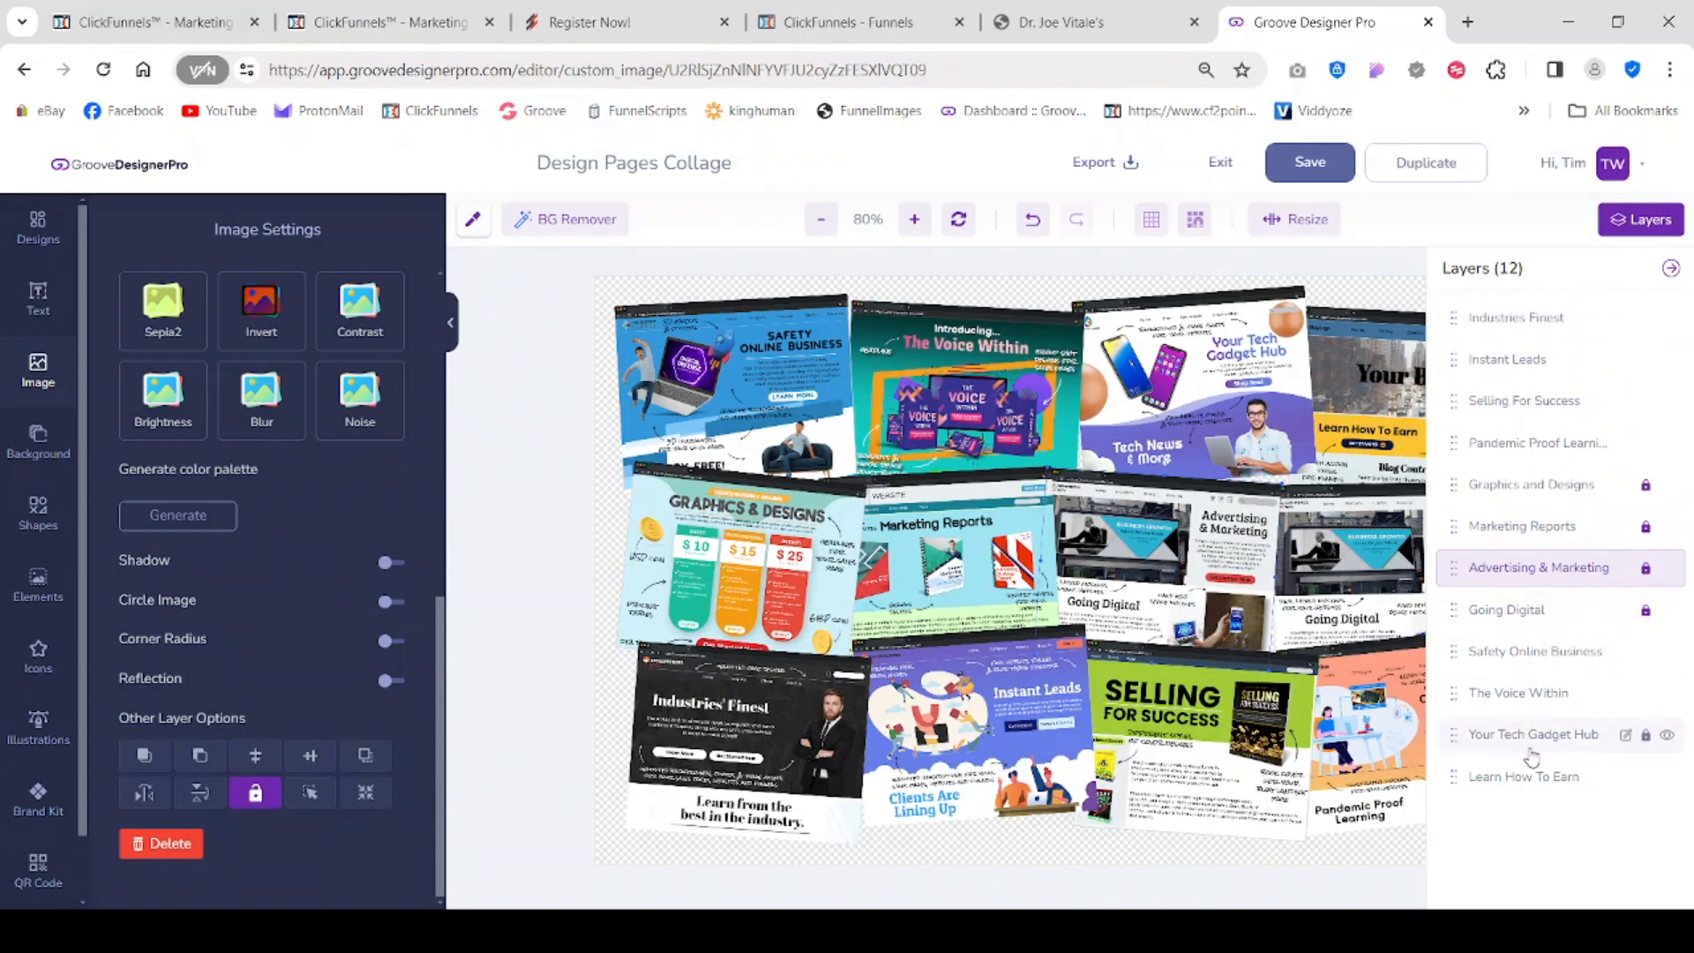
left_click(1515, 786)
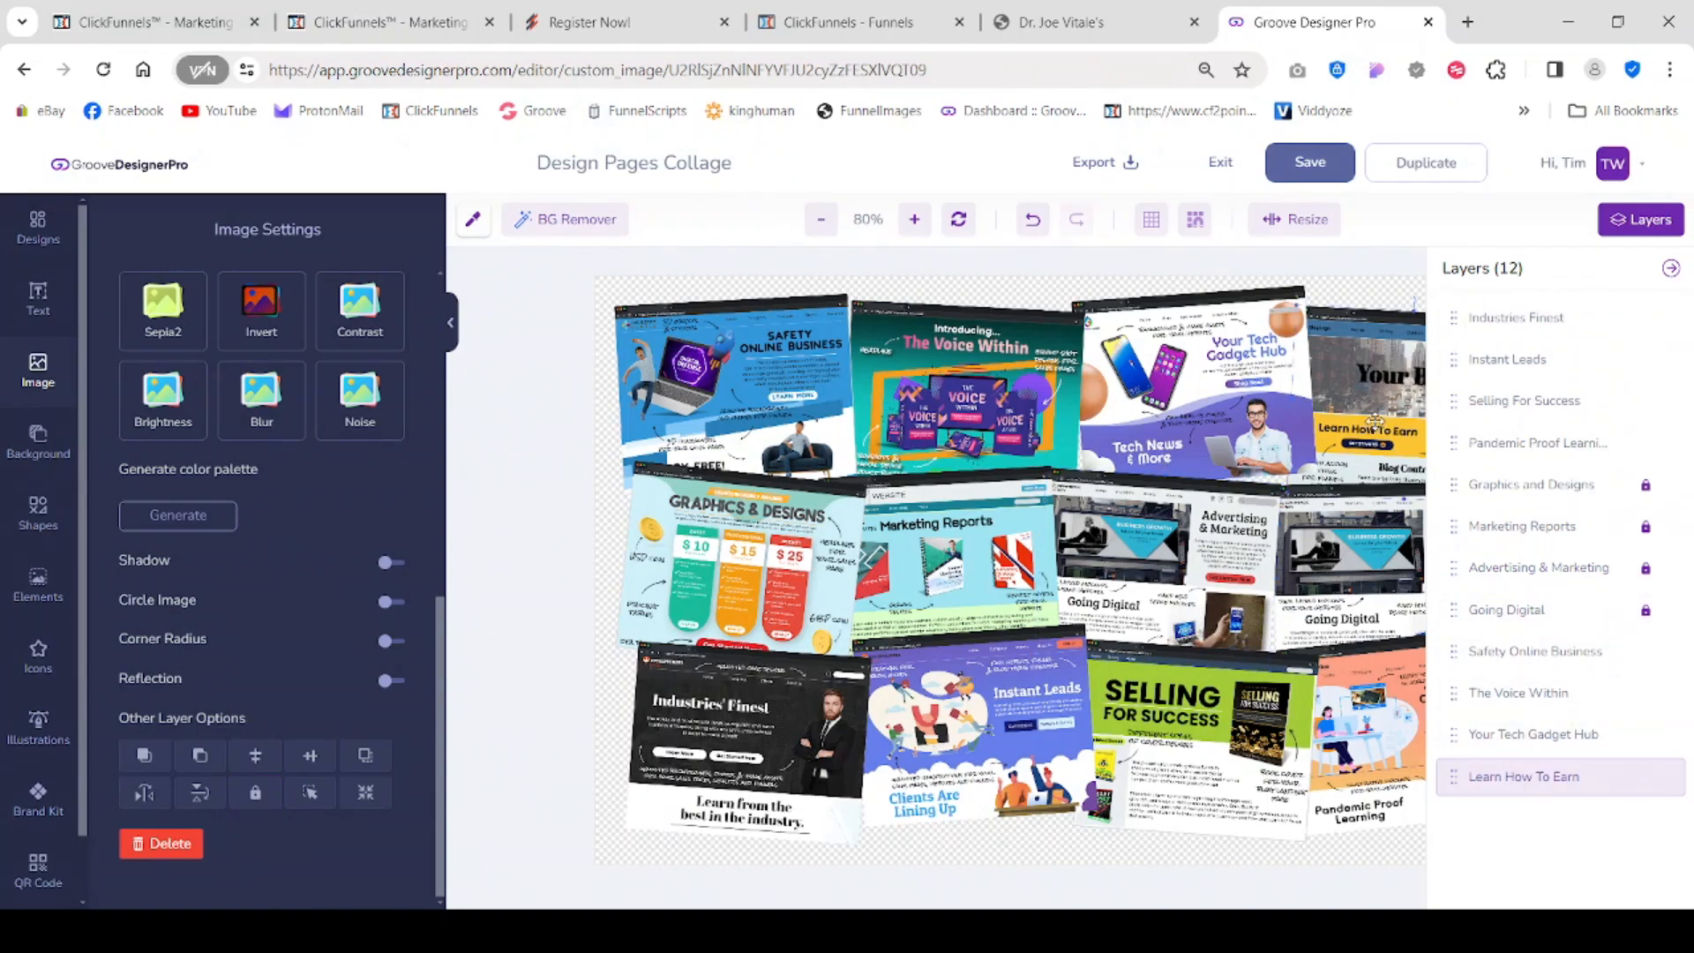
mouse_move(1375, 420)
left_mouse_down()
mouse_move(1378, 397)
mouse_move(1370, 418)
left_mouse_up()
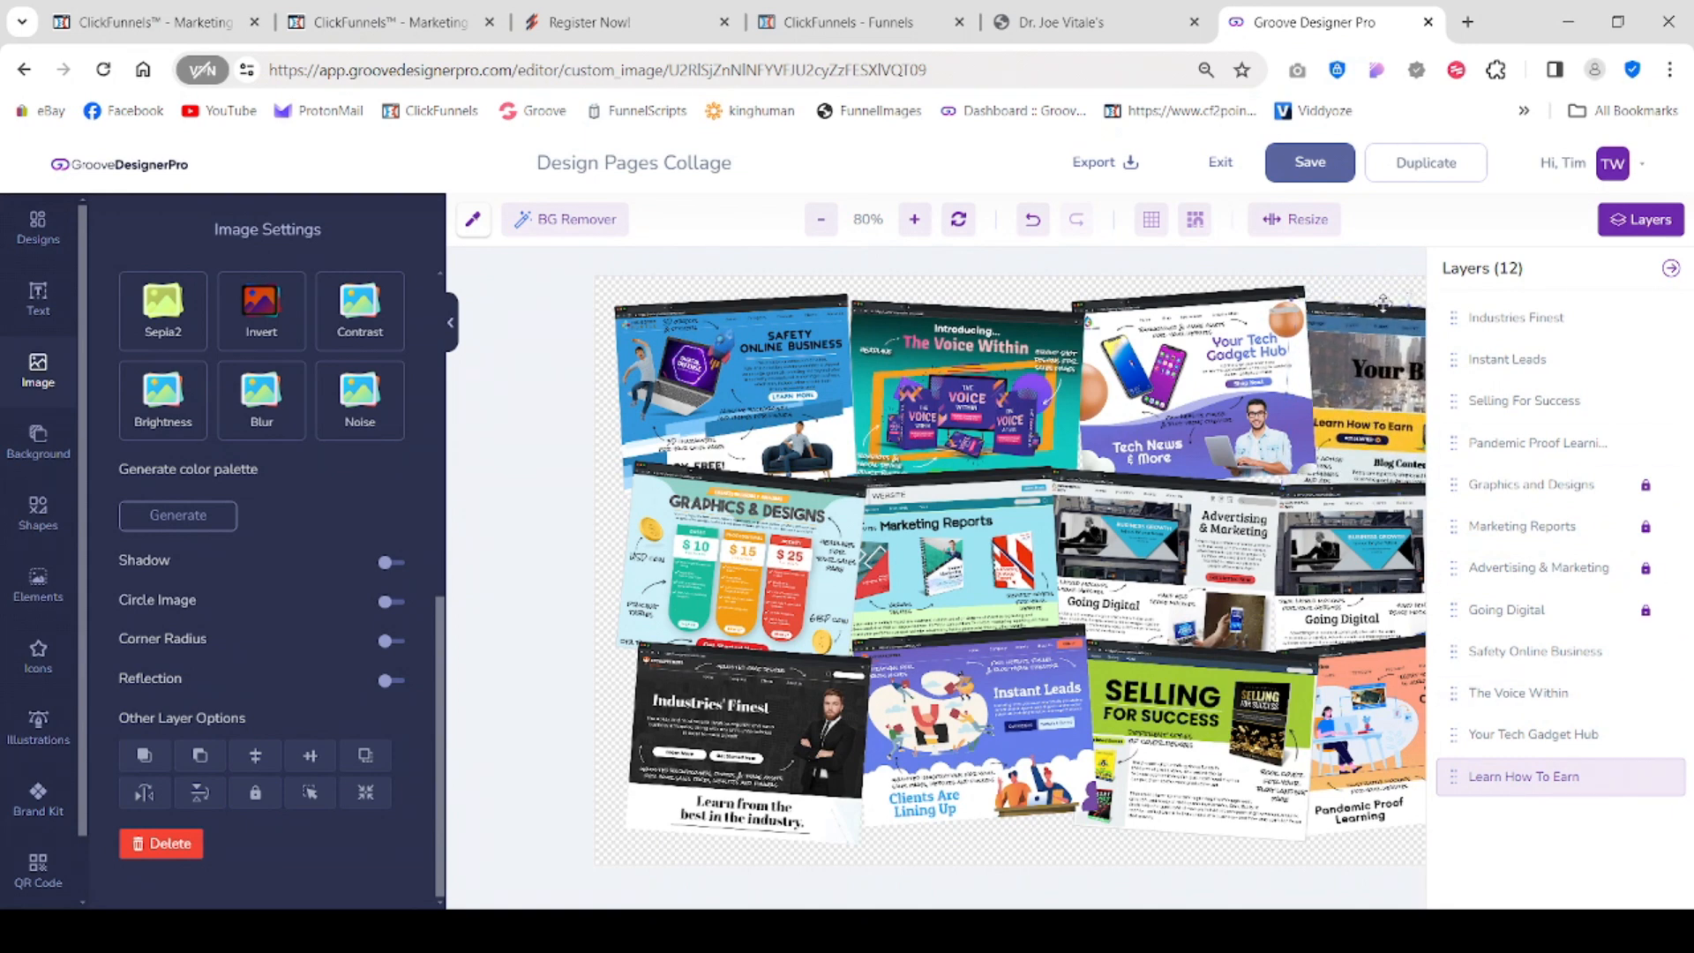
Step: Unlock the Graphics and Designs, Marketing Reports, Advertising & Marketing and Going Digital layers
mouse_move(1652, 491)
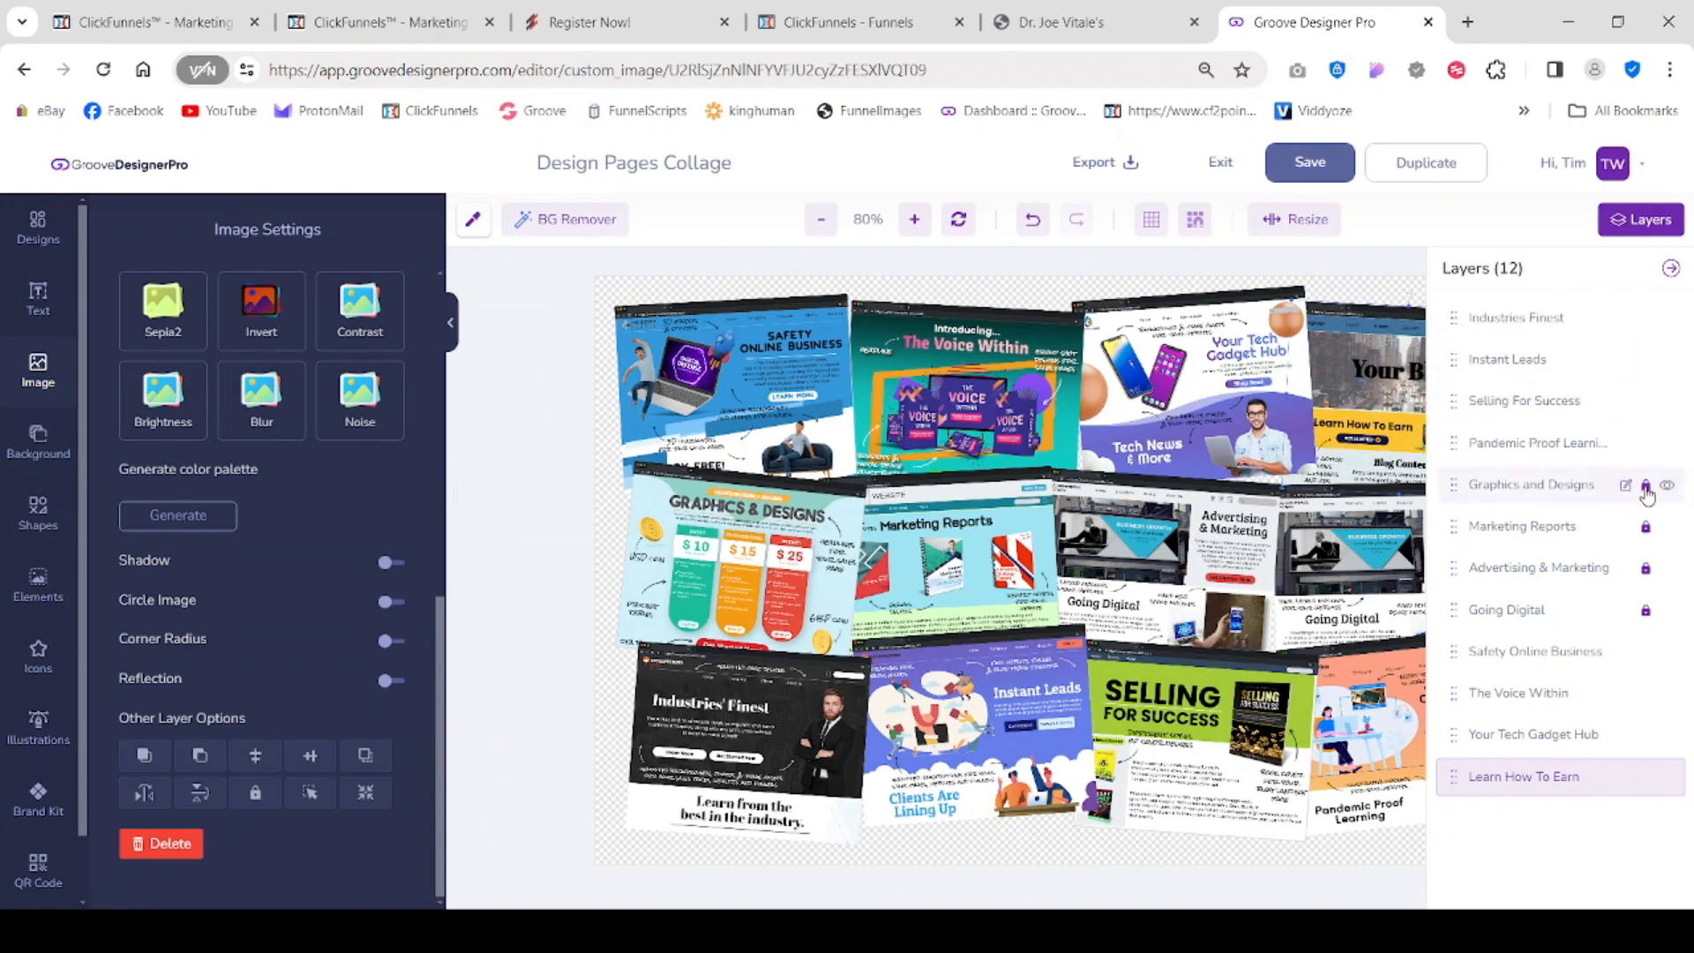
left_click(1646, 486)
left_click(1647, 532)
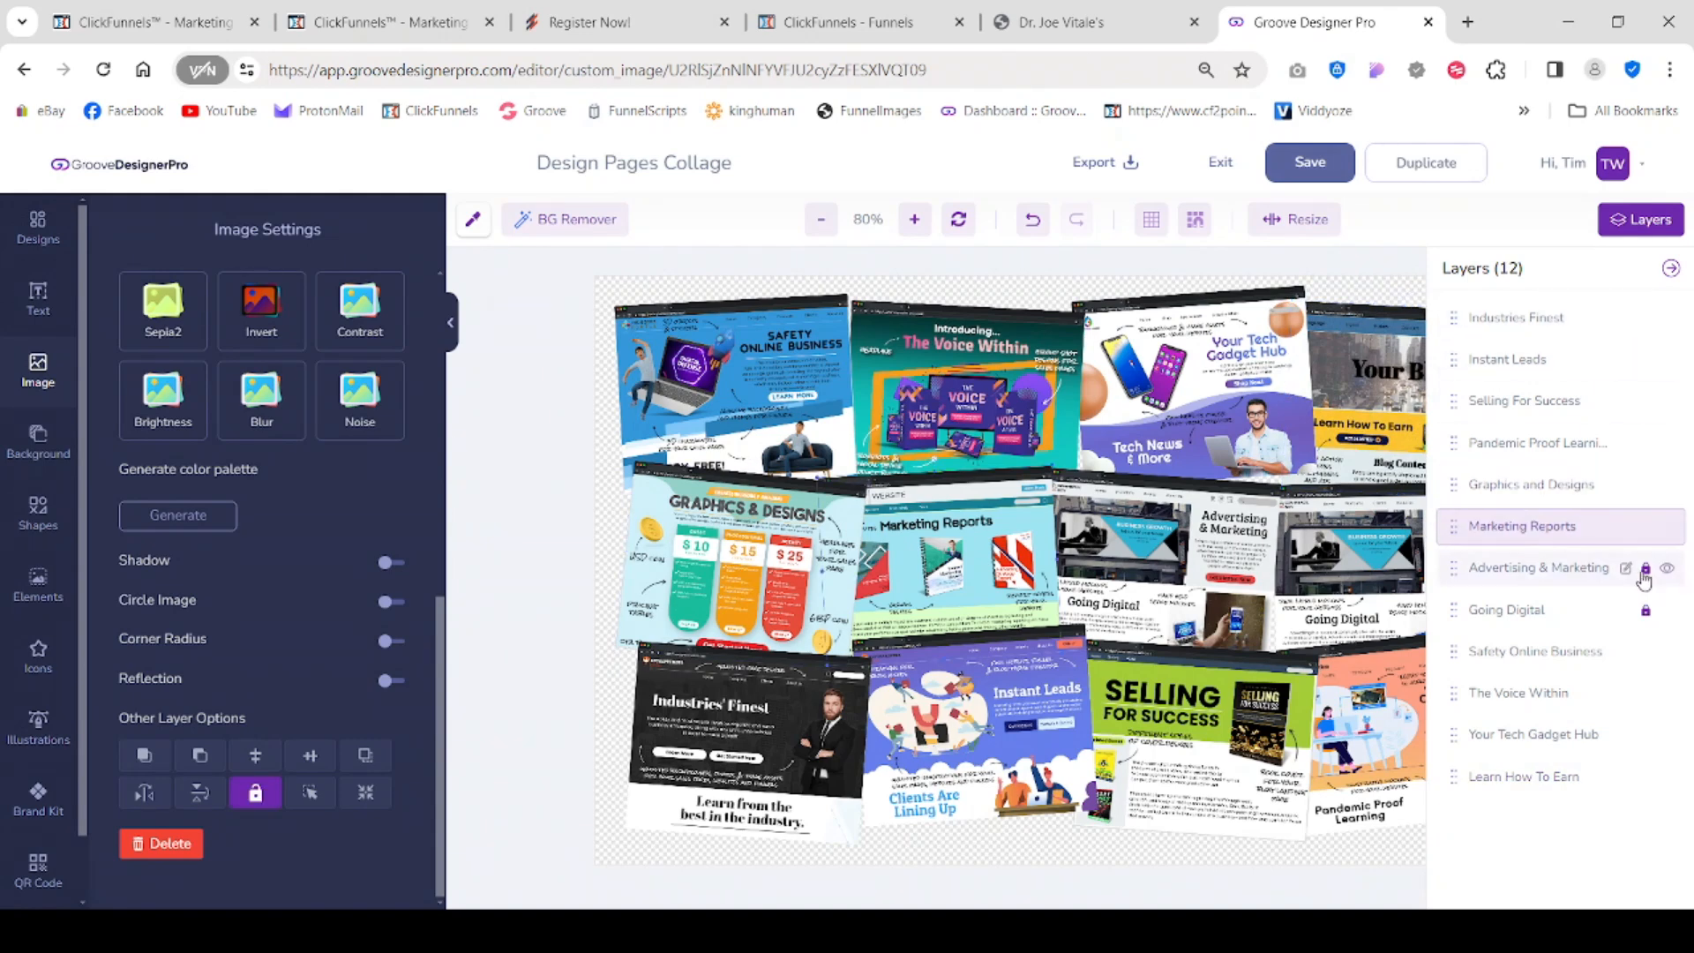
left_click(1644, 580)
left_click(1647, 617)
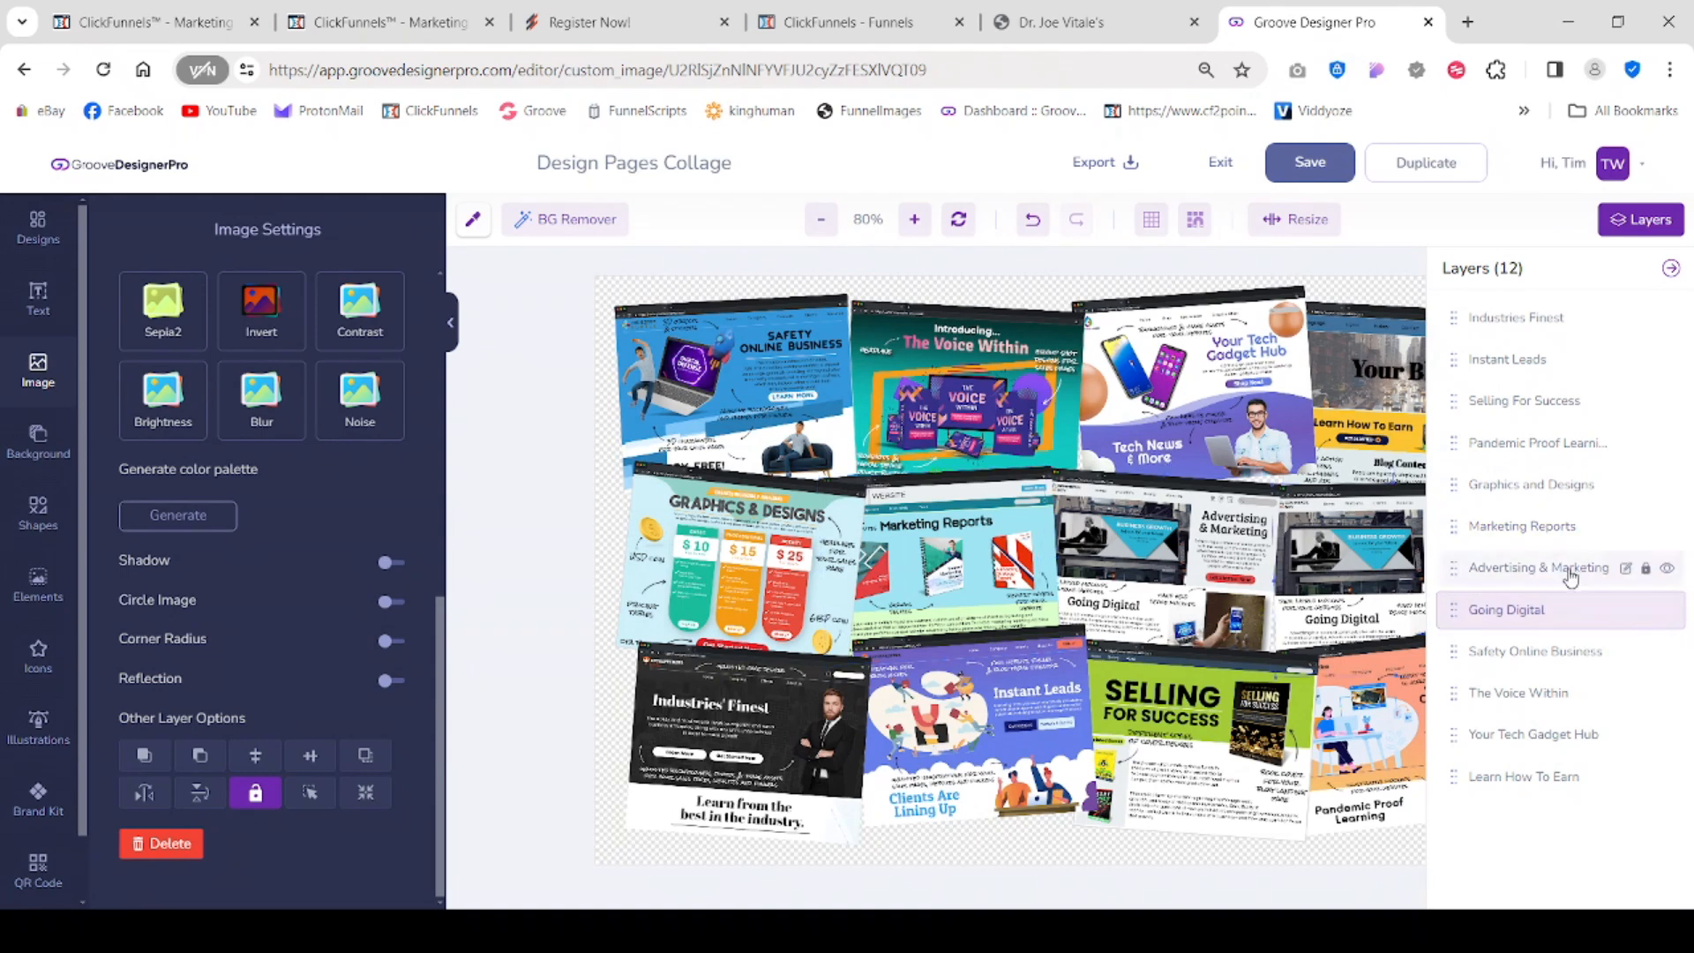
Step: Select the four images in the middle row of the collage together and group them
left_click(608, 567)
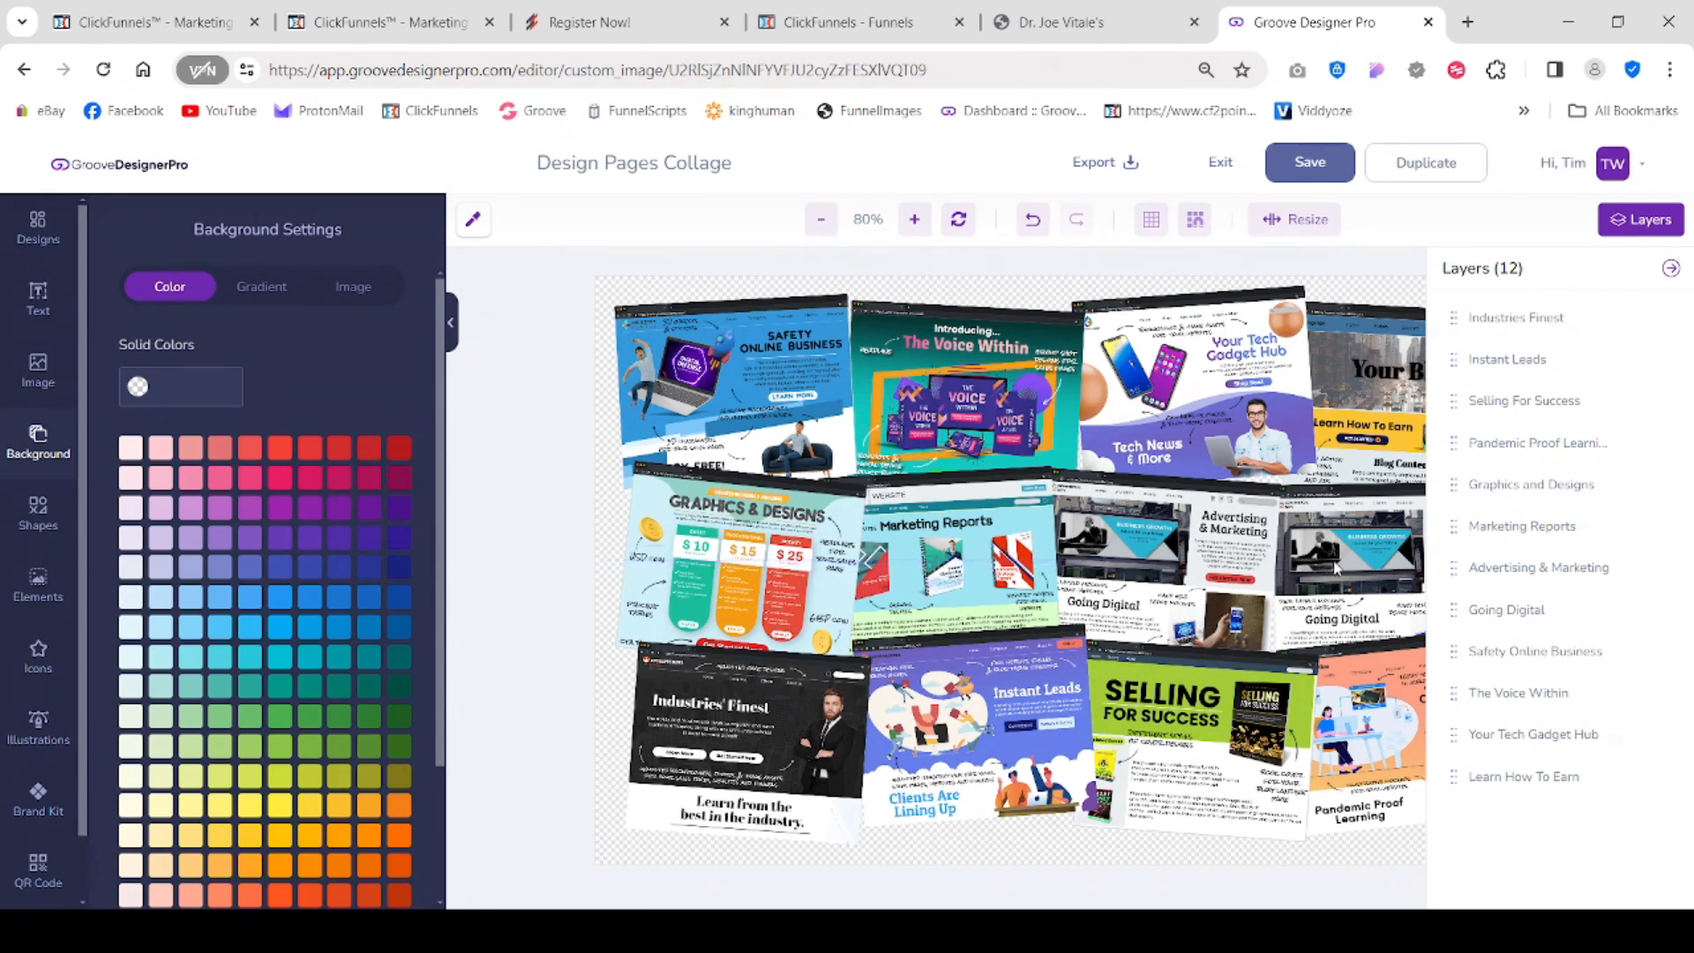
left_click(1380, 565)
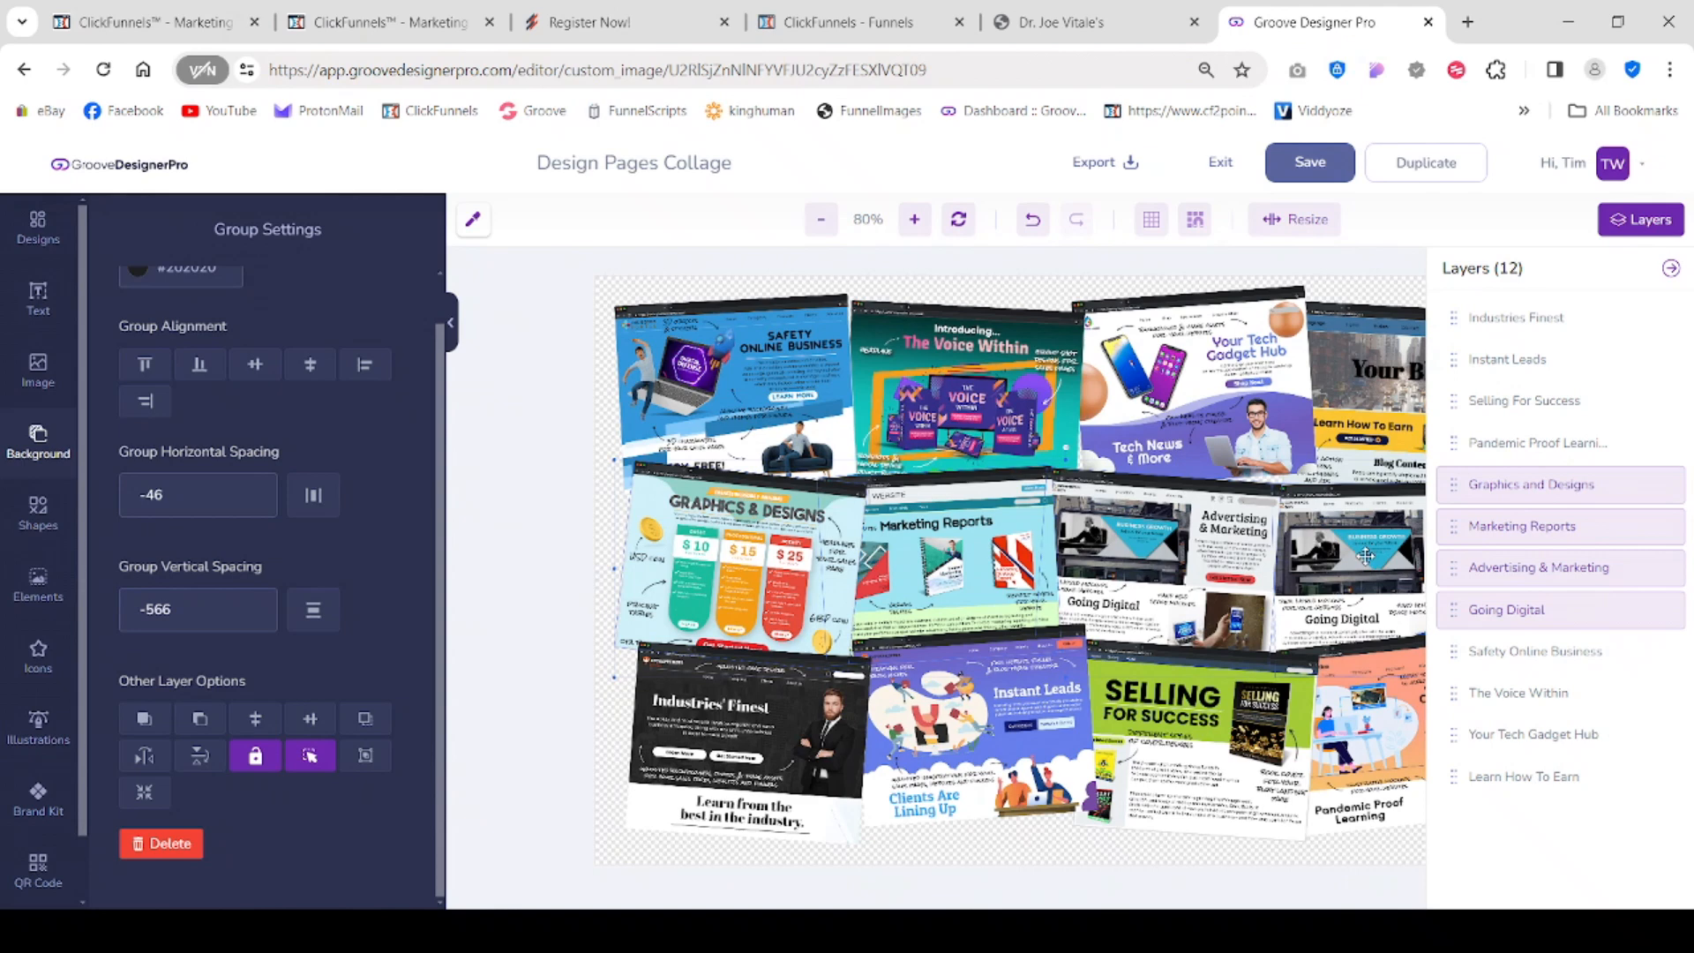
right_click(1366, 556)
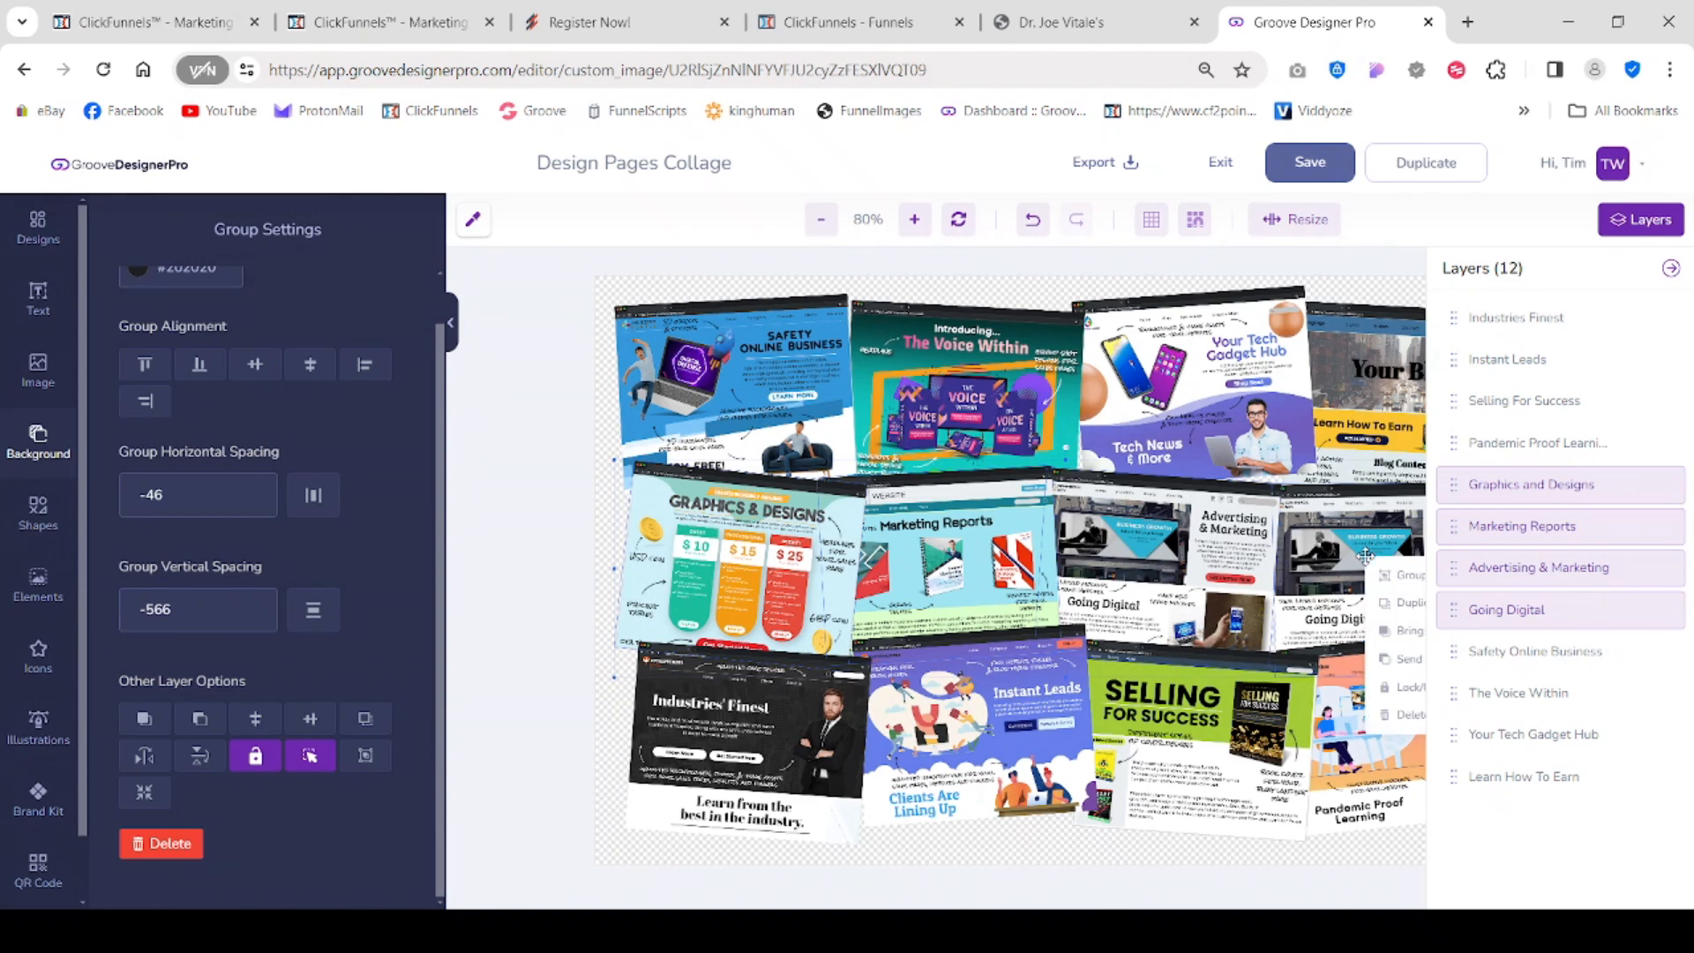
left_click(1407, 580)
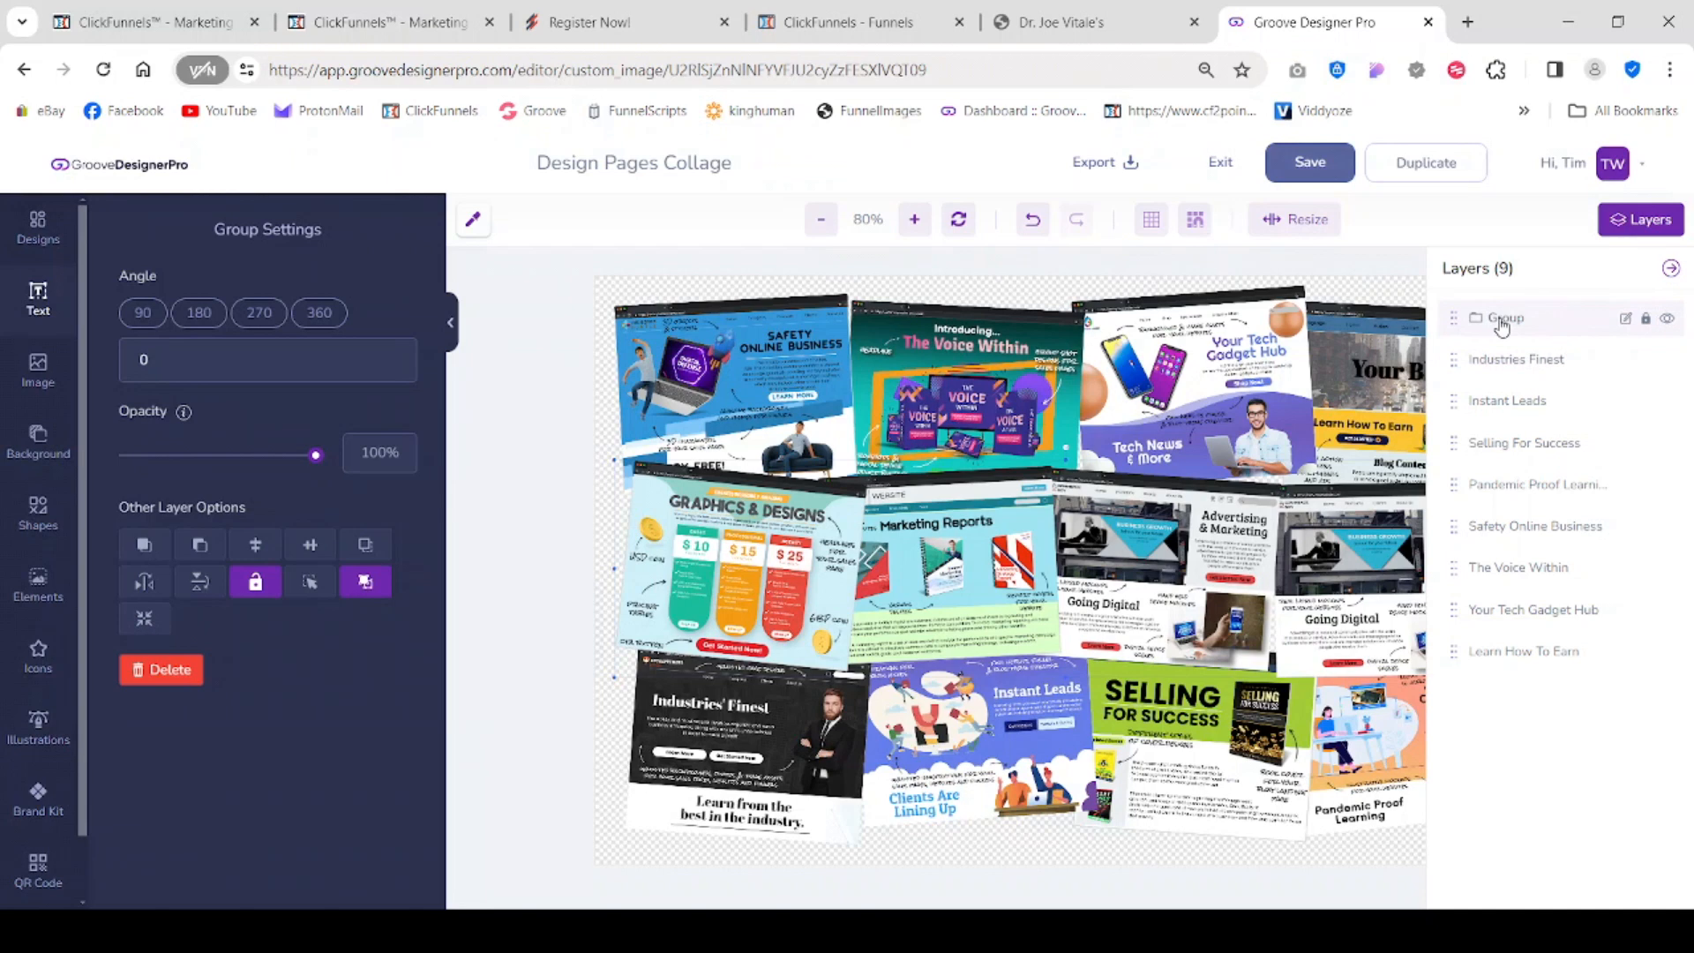
Step: Rename the new group layer as "Middle Group"
left_click(1624, 319)
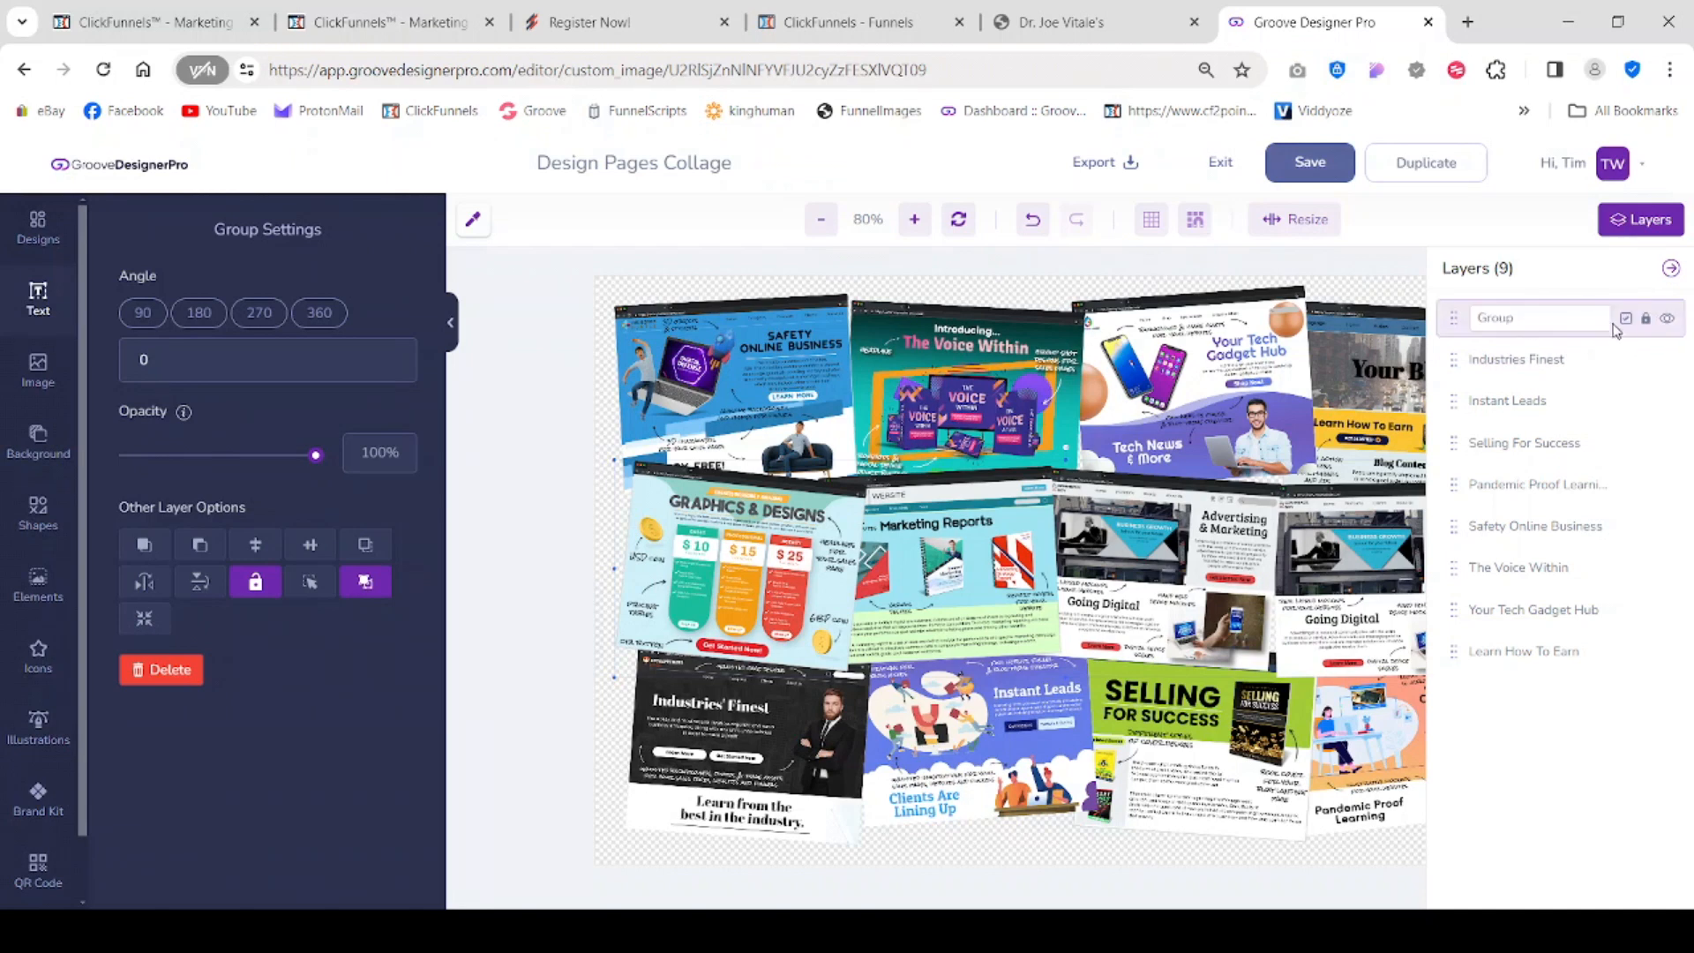
double_click(1477, 320)
left_click(1478, 320)
type("Middle")
triple_click(1589, 315)
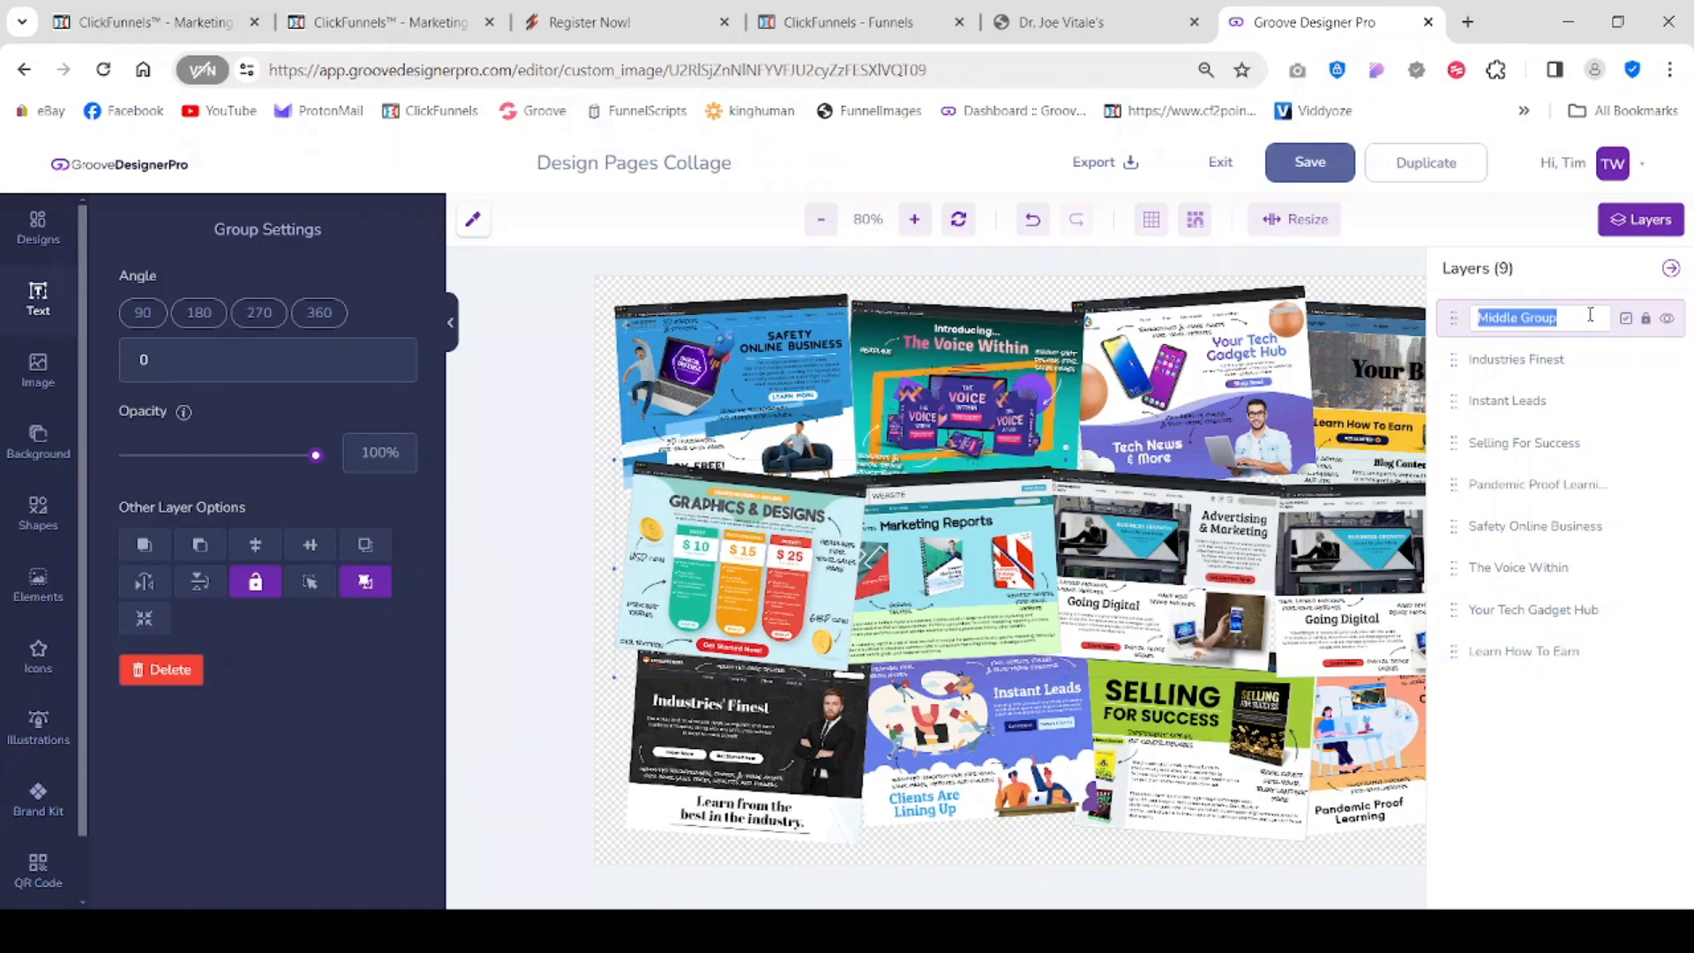
key("Return")
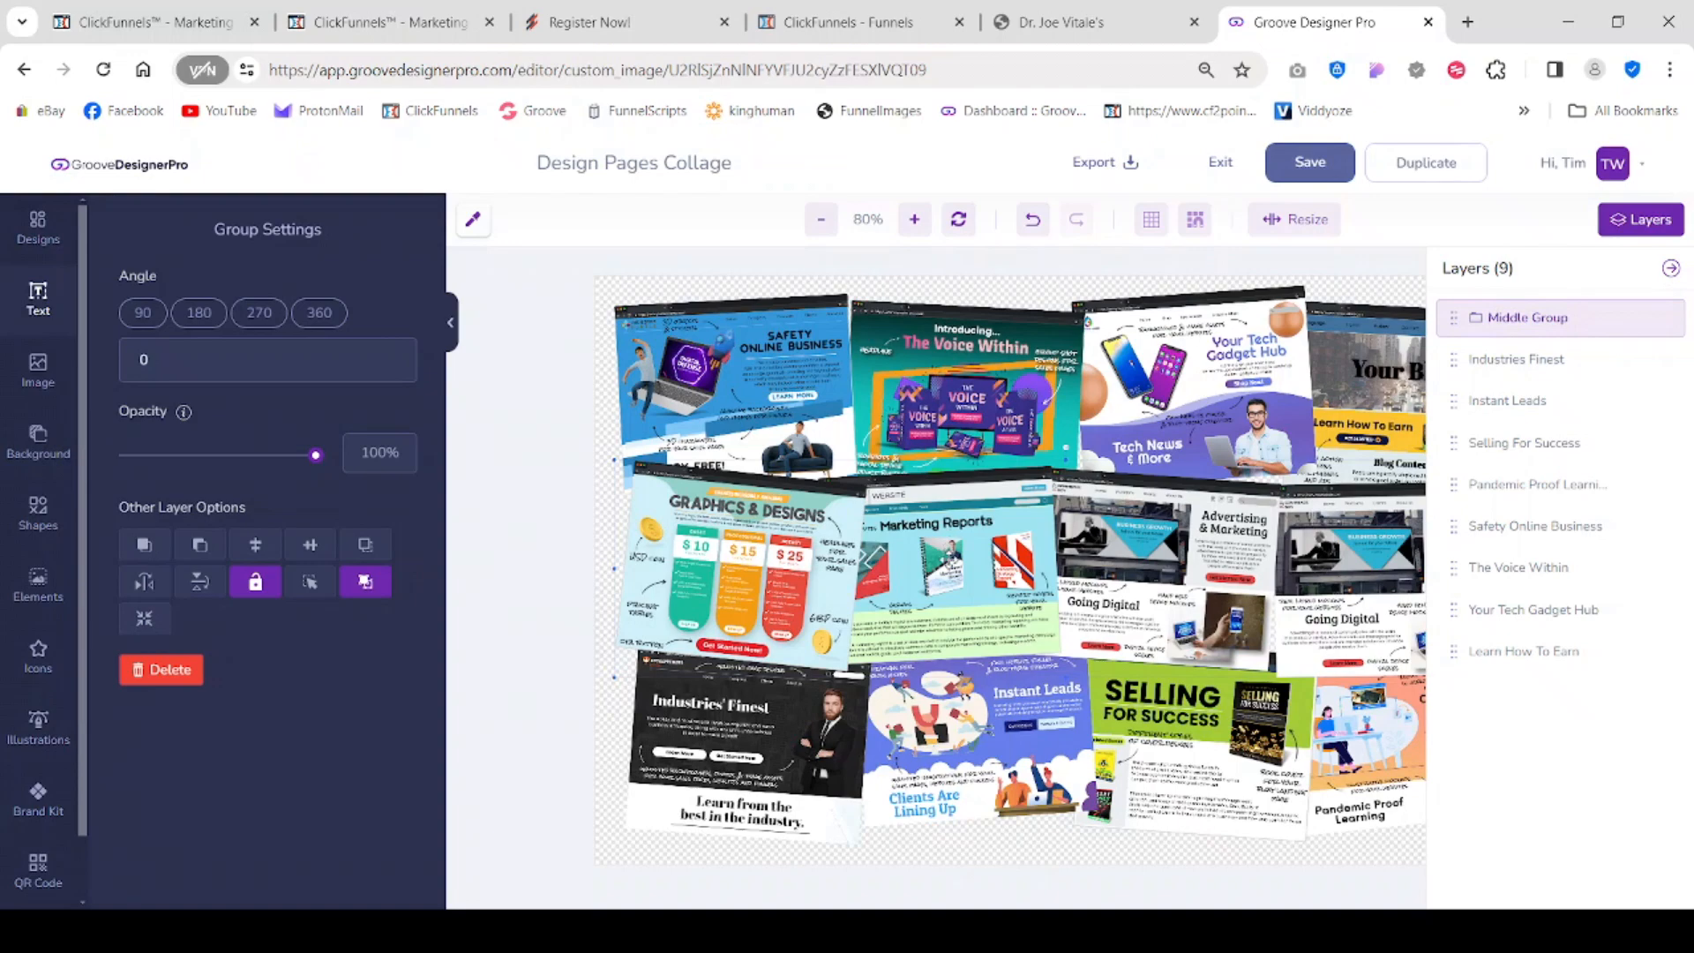
Step: Shift the middle-row group slightly within the collage, and lock and unlock the Industries Finest layer
mouse_move(948, 543)
left_mouse_down()
mouse_move(941, 388)
mouse_move(929, 553)
mouse_move(944, 551)
left_mouse_up()
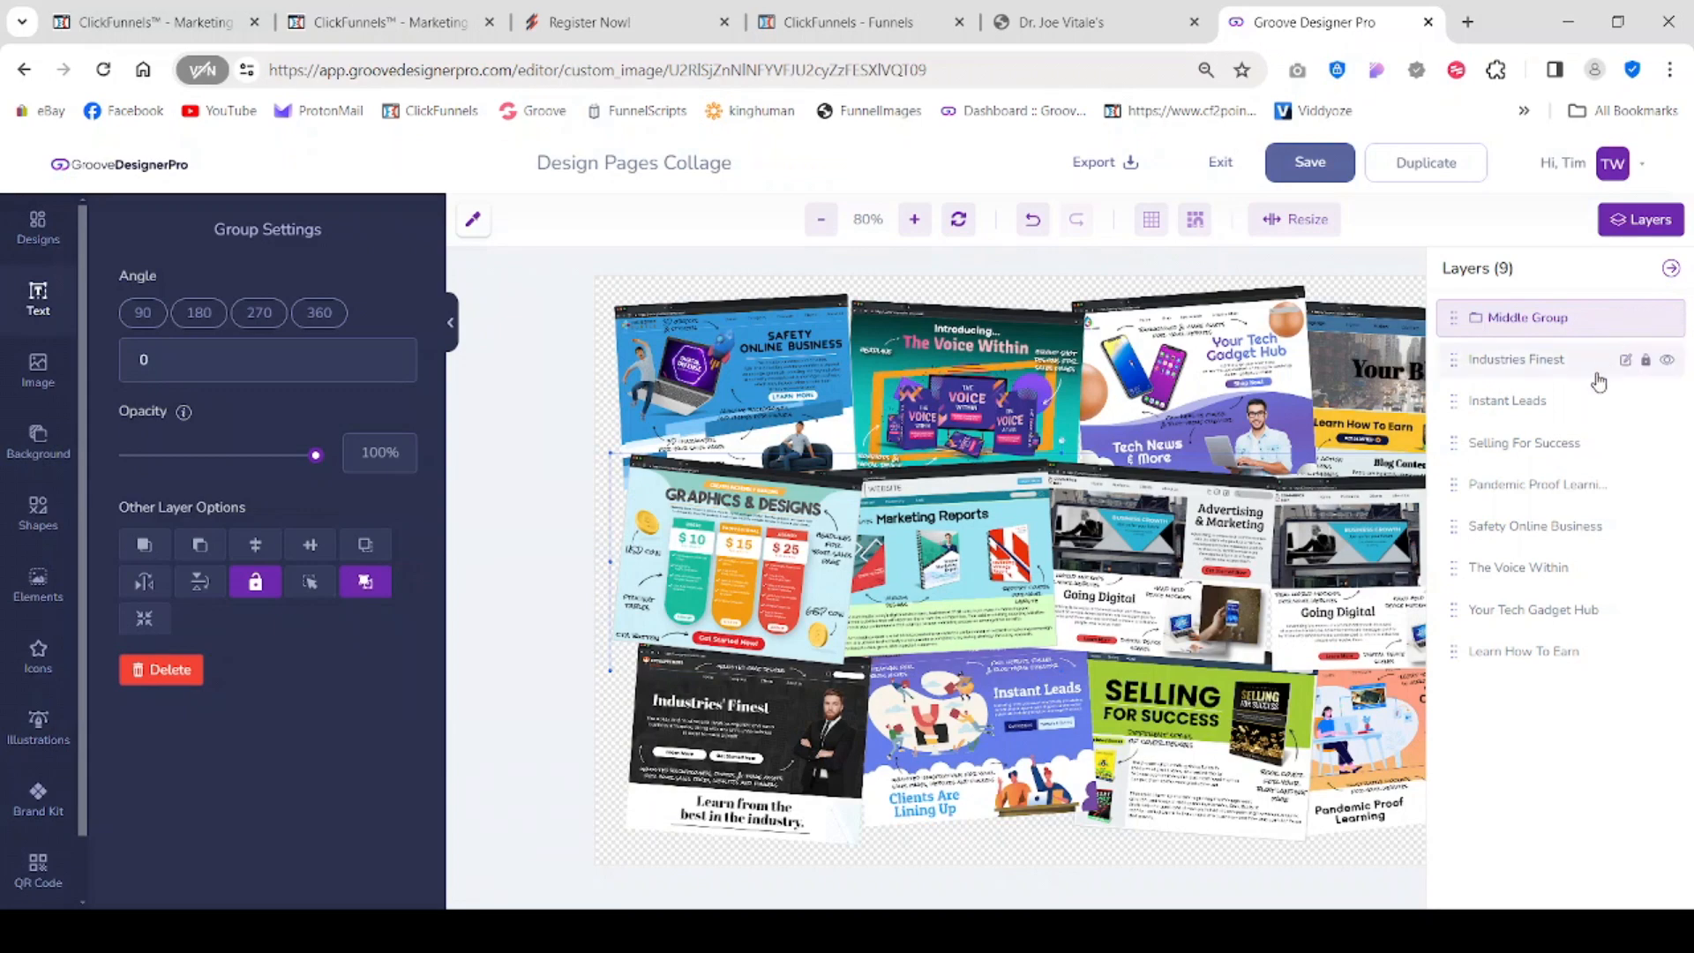
left_click(1645, 366)
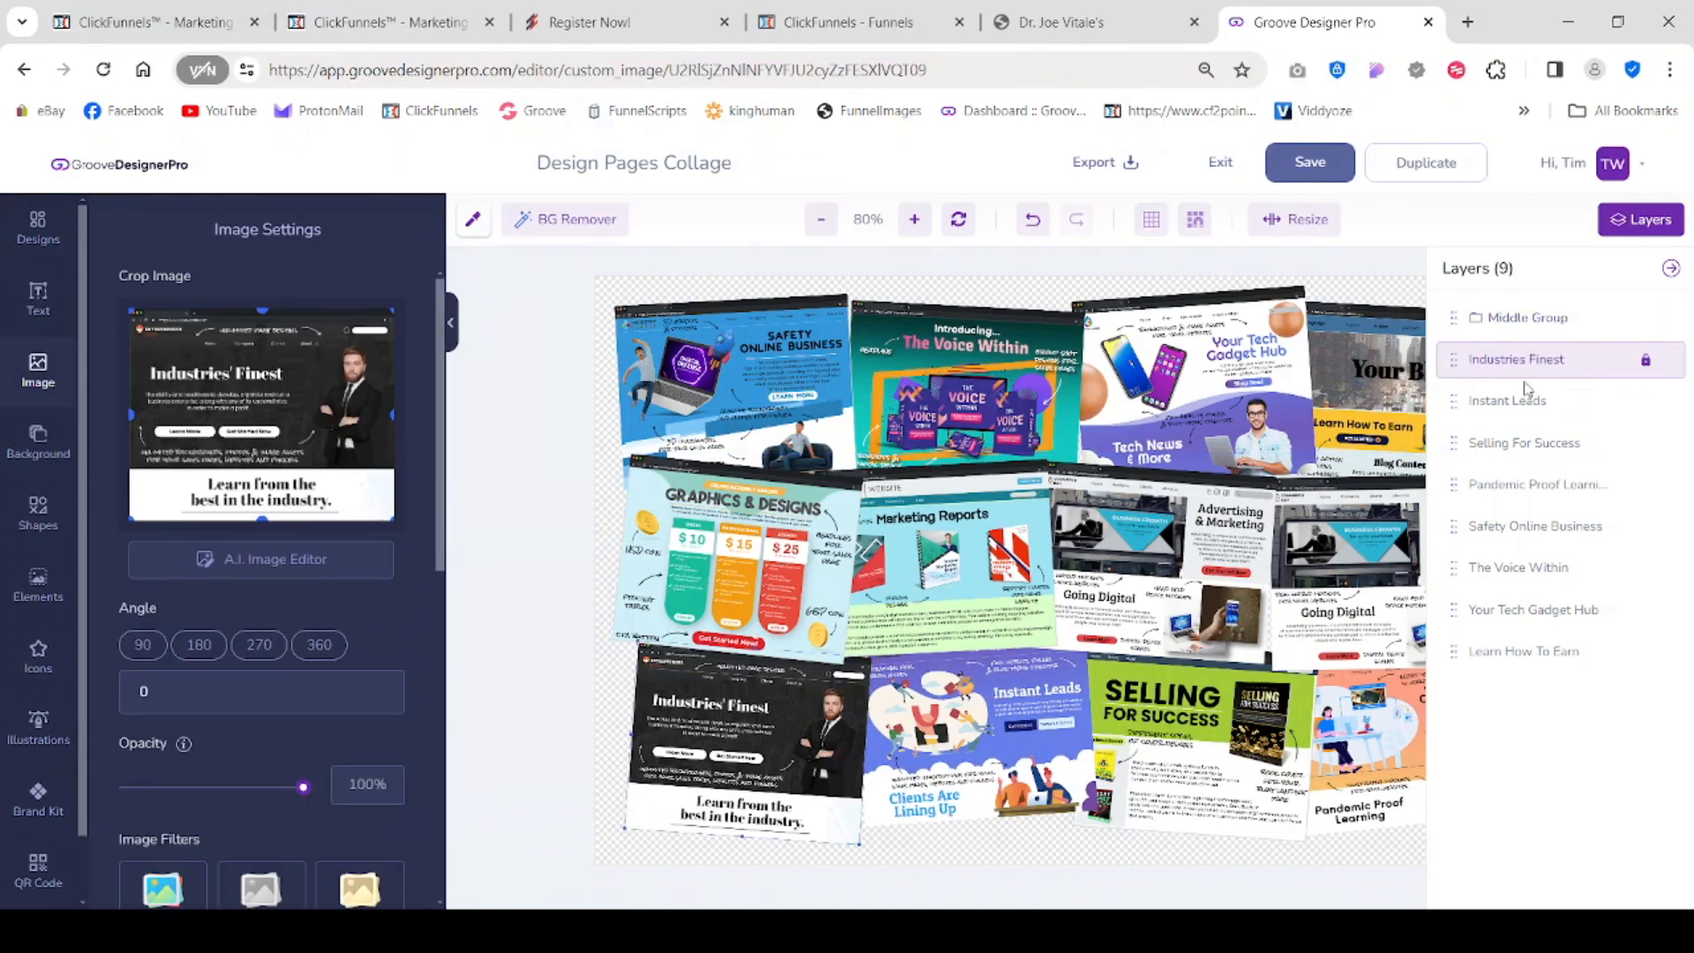
mouse_move(1037, 553)
left_mouse_down()
mouse_move(1038, 468)
mouse_move(1038, 532)
left_mouse_up()
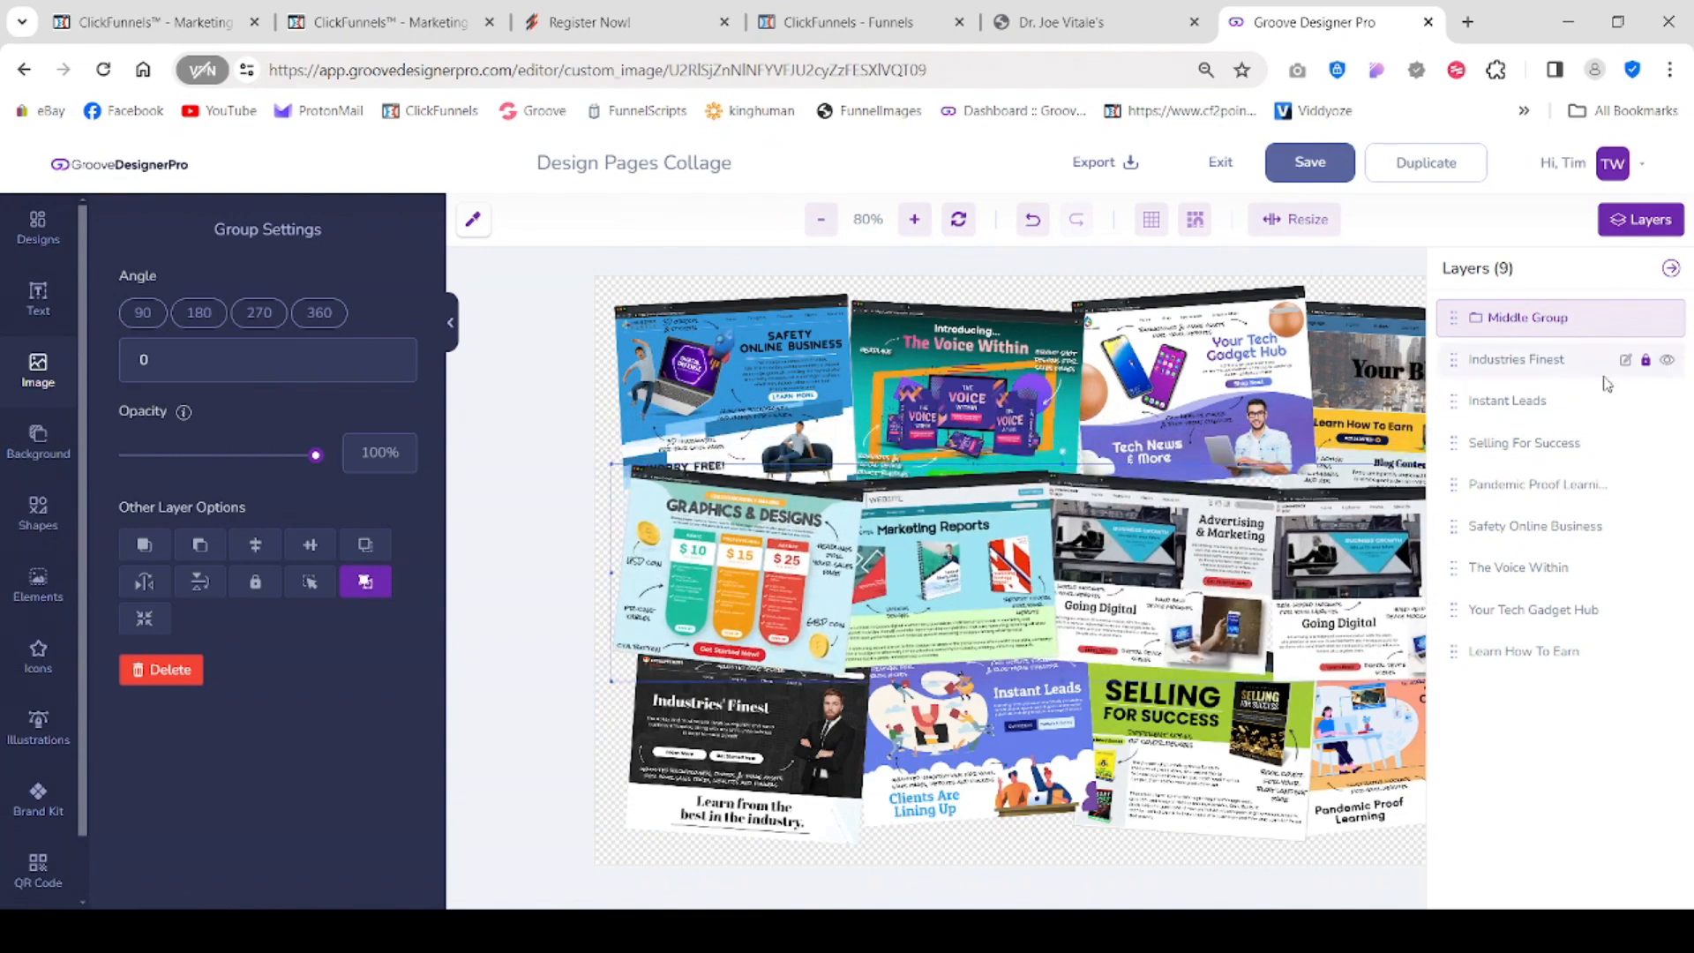
left_click(1647, 363)
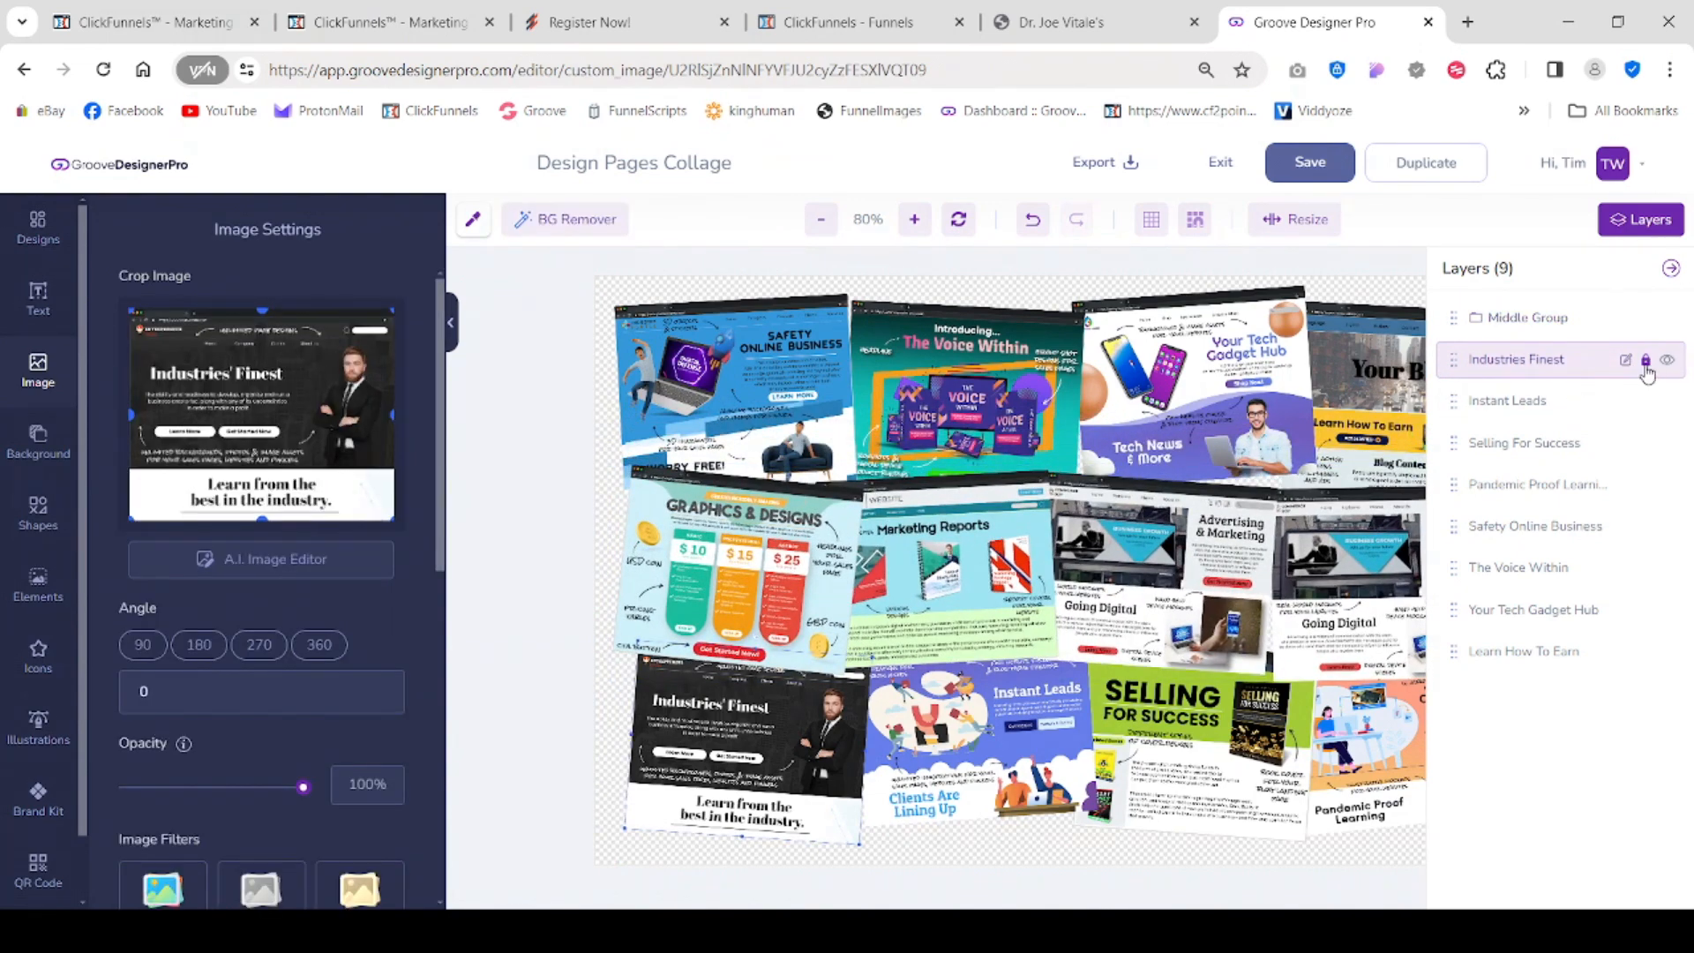
Step: Reorder the Middle Group layer to sit between Pandemic Proof Learning and Safety Online Business
left_click(1579, 325)
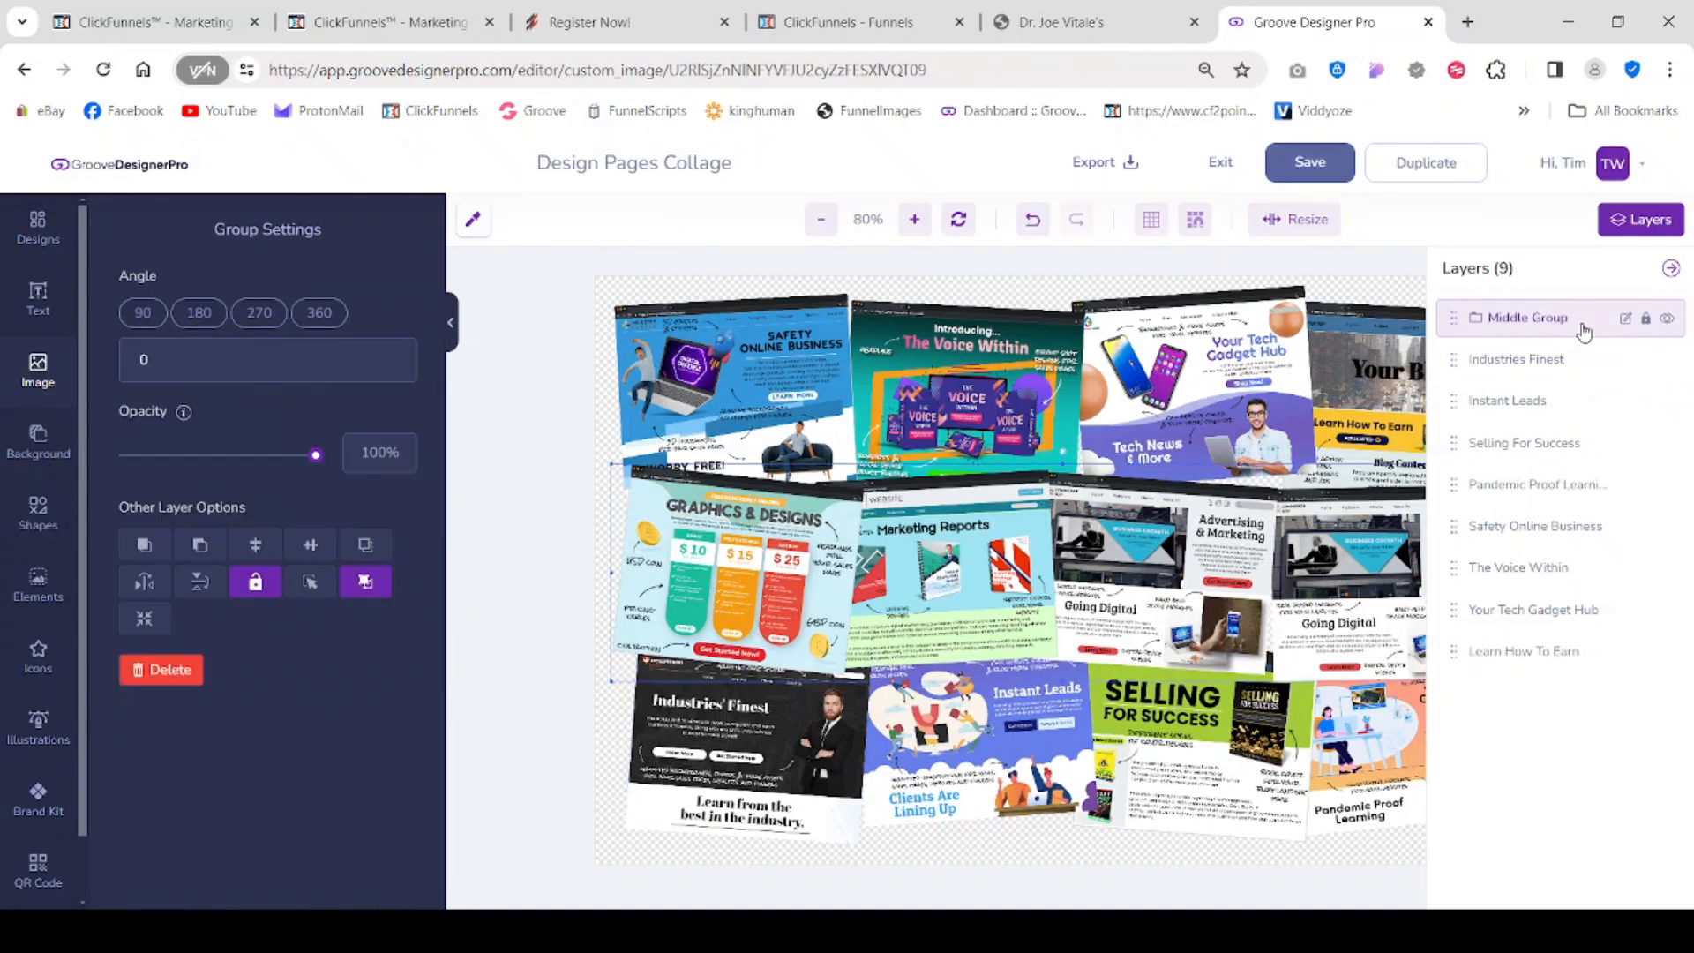
left_click(1644, 319)
left_click_drag(1449, 319, 1480, 503)
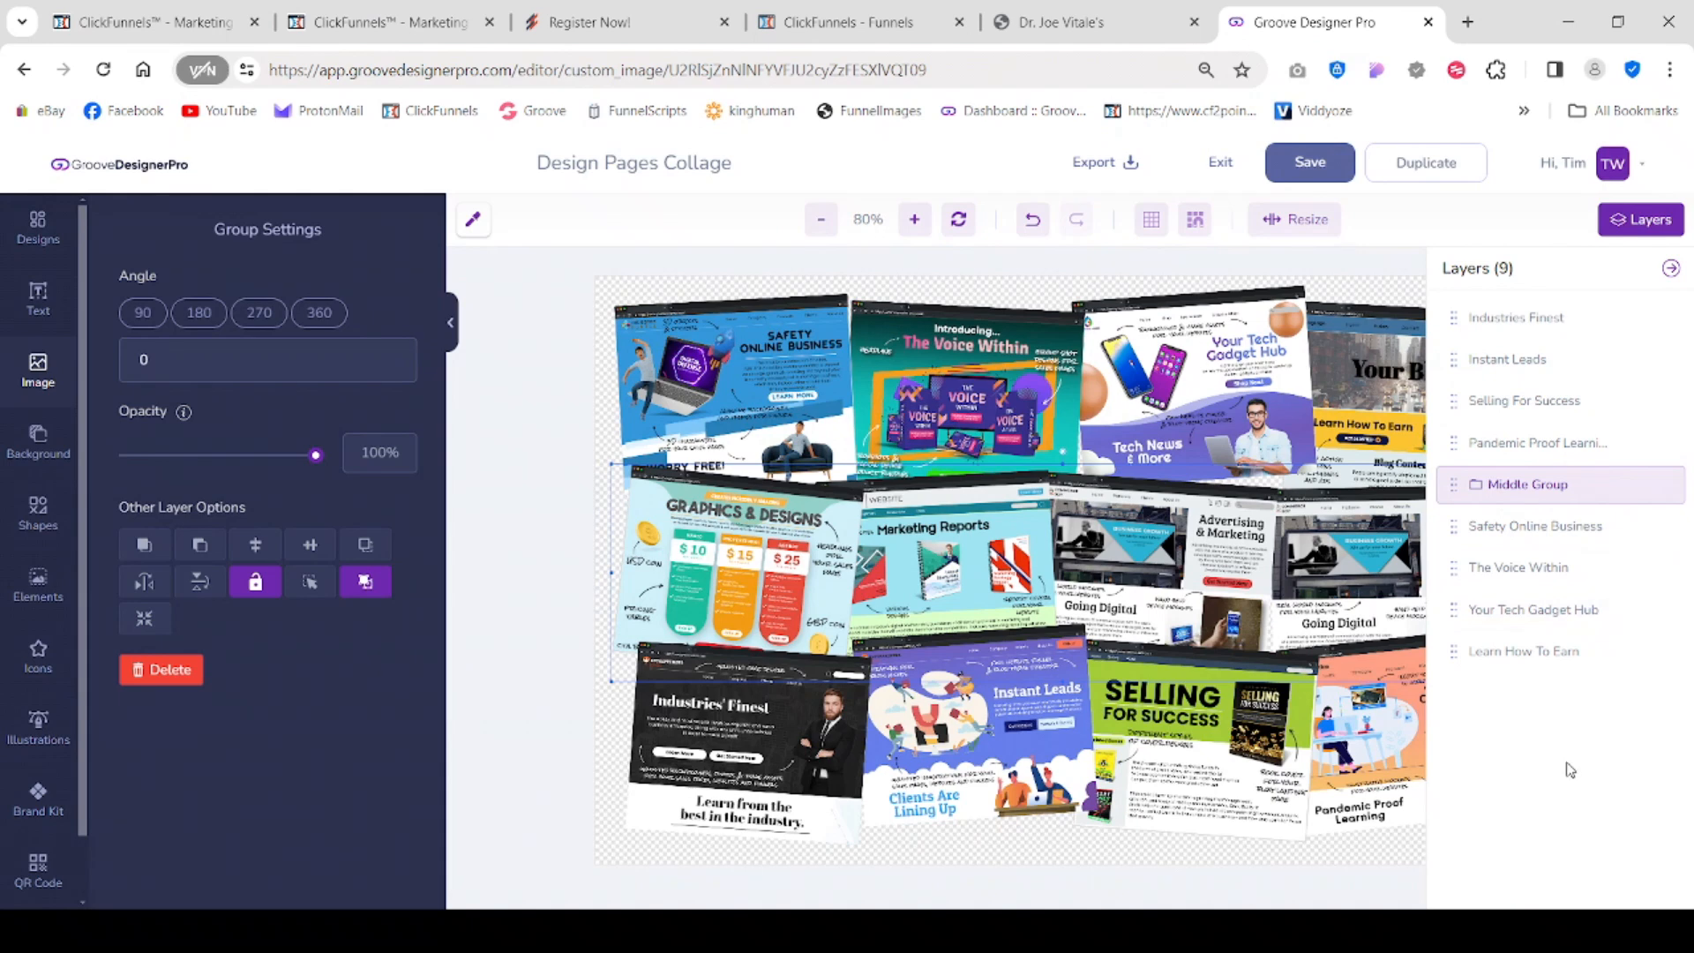
Step: Lock the Middle Group layer
mouse_move(1653, 332)
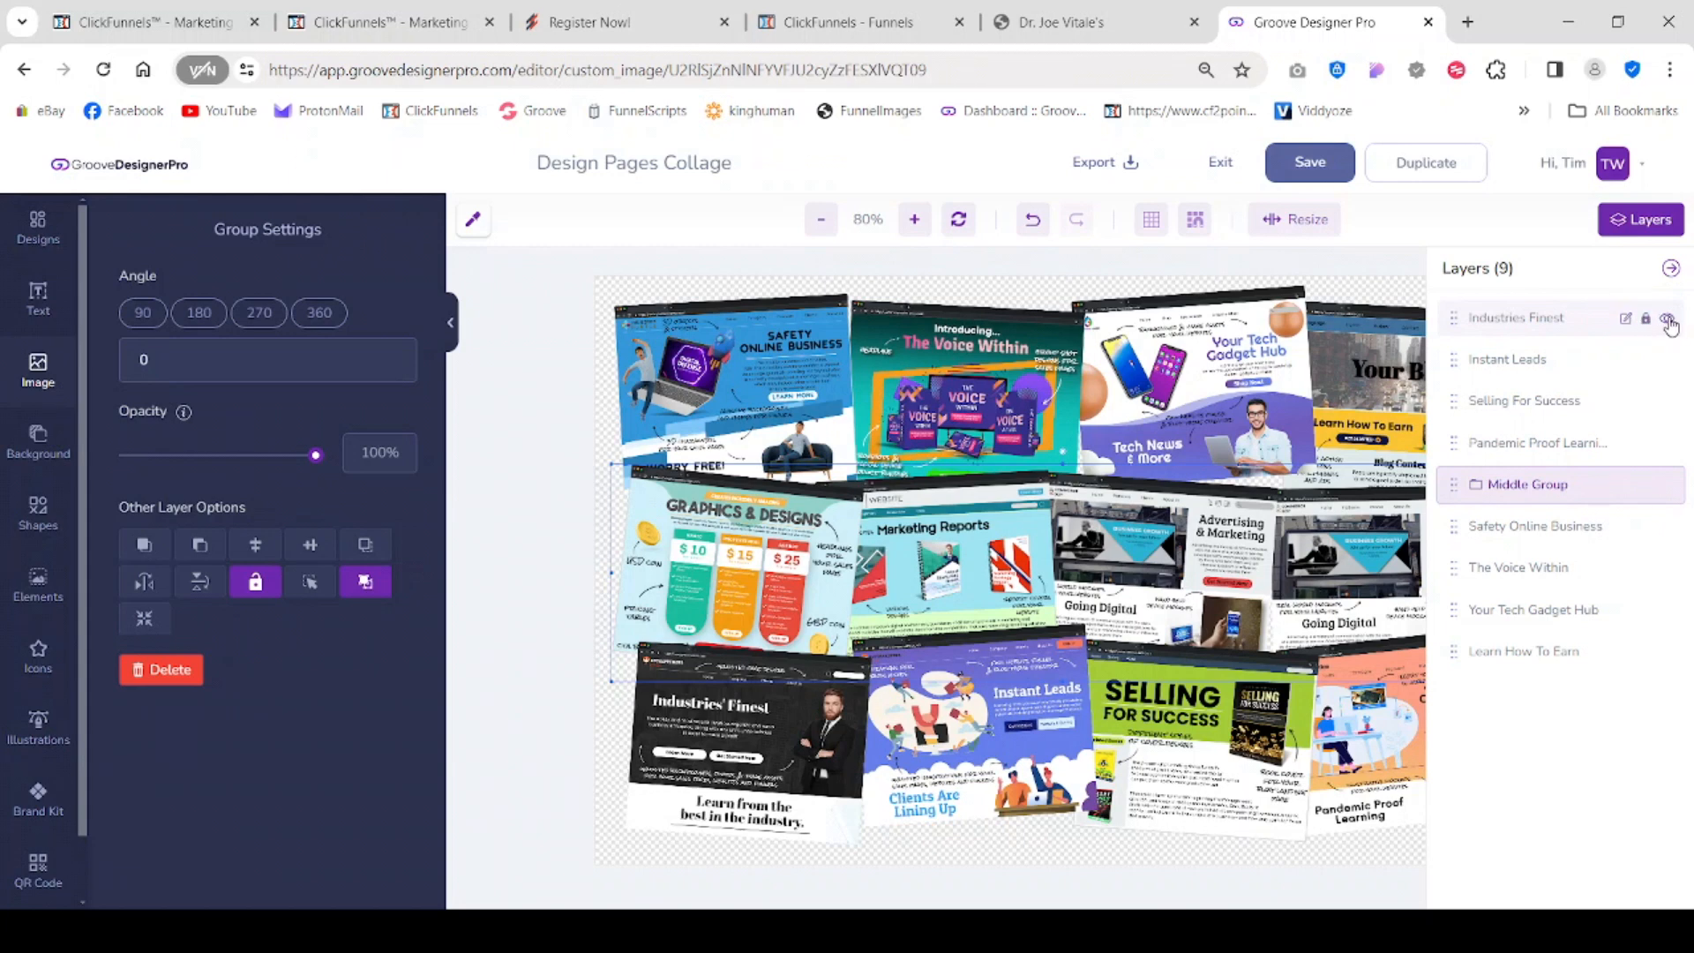
left_click(1651, 760)
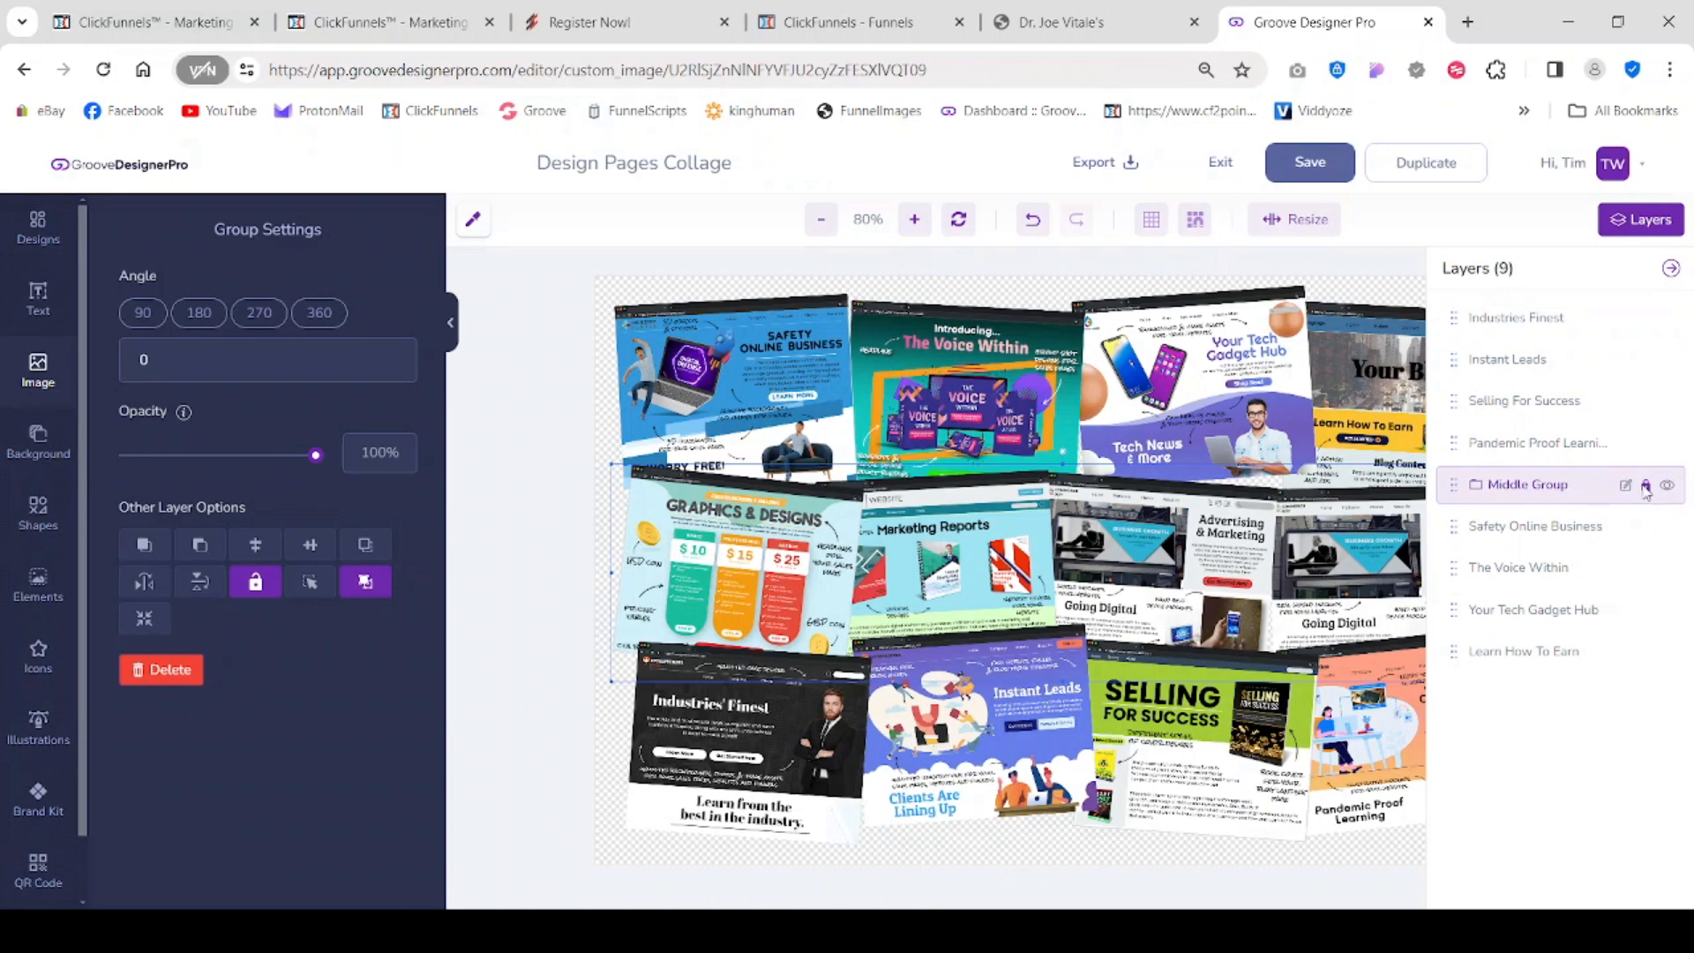
left_click(1645, 486)
Step: Move the Safety Online Business, The Voice Within and Your Tech Gadget Hub images down, partly behind the middle row
left_click(754, 344)
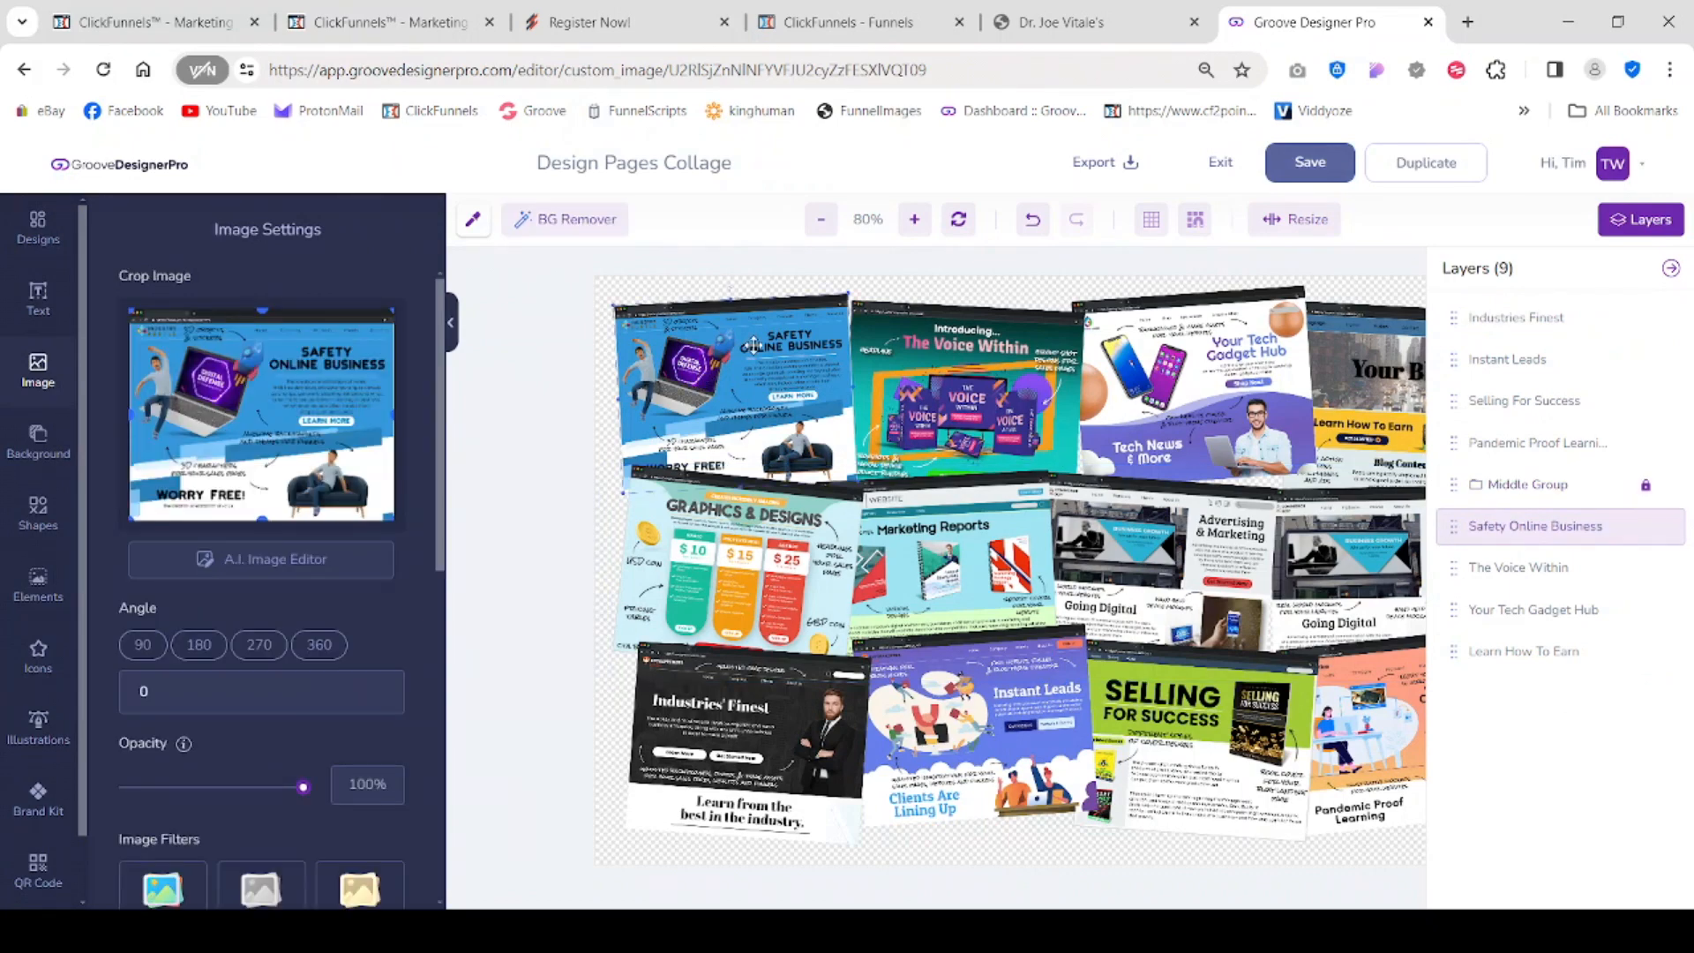
left_click_drag(754, 344, 763, 392)
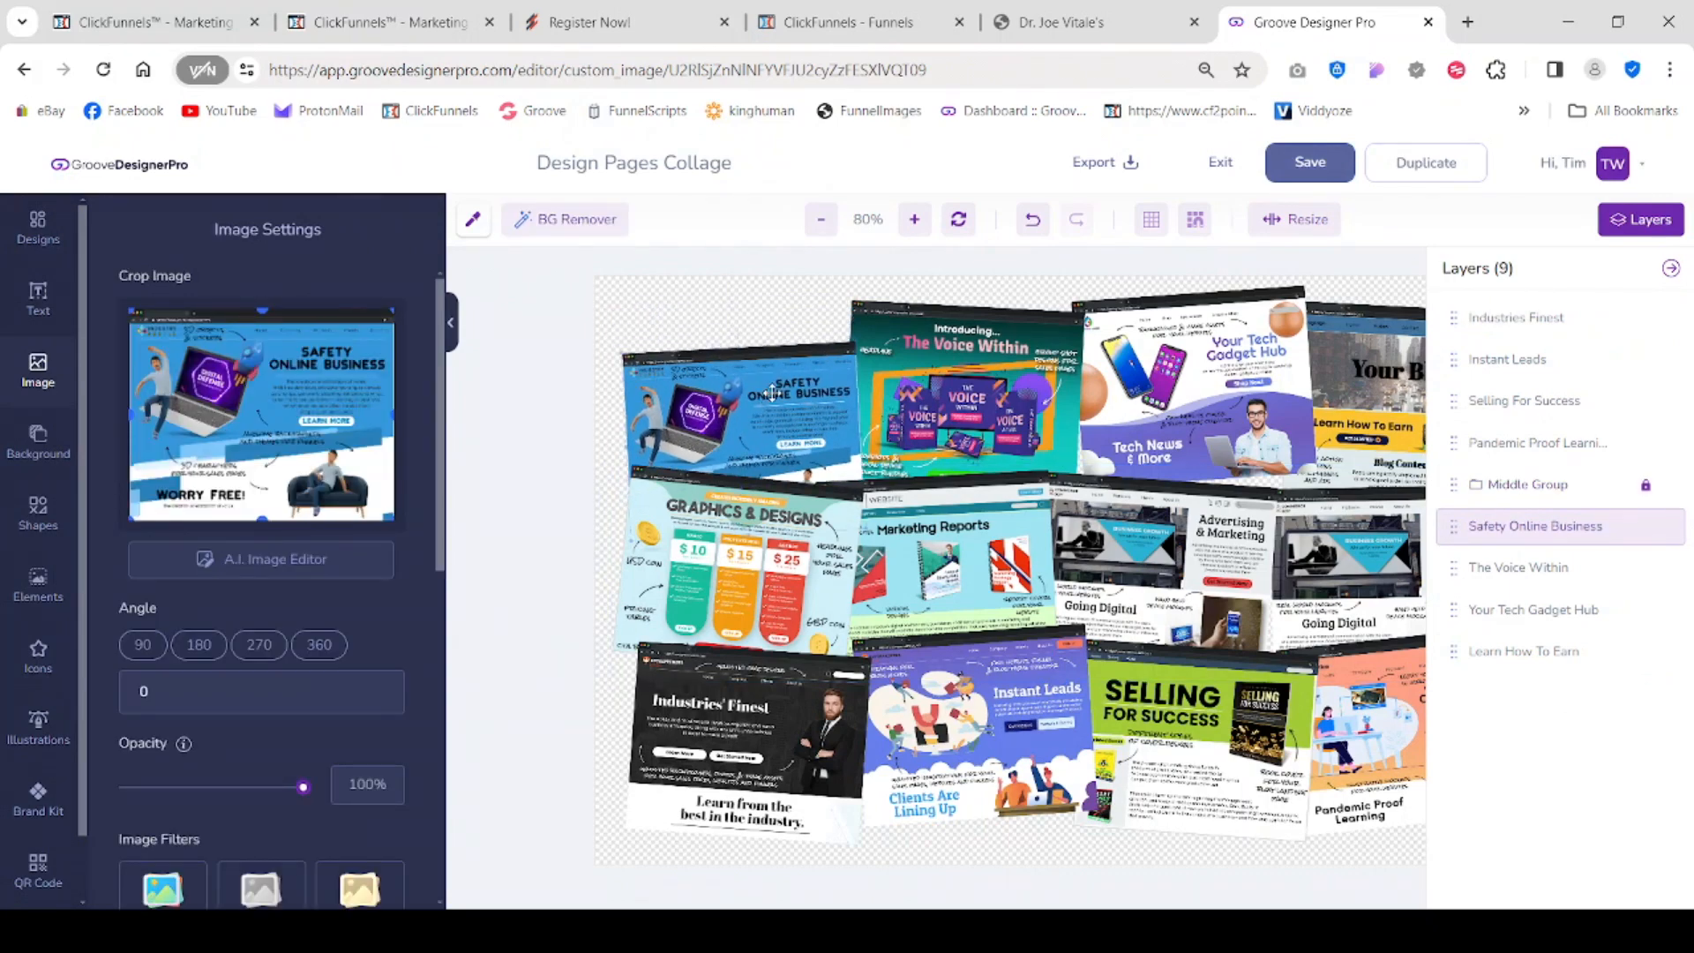
left_click_drag(914, 358, 933, 400)
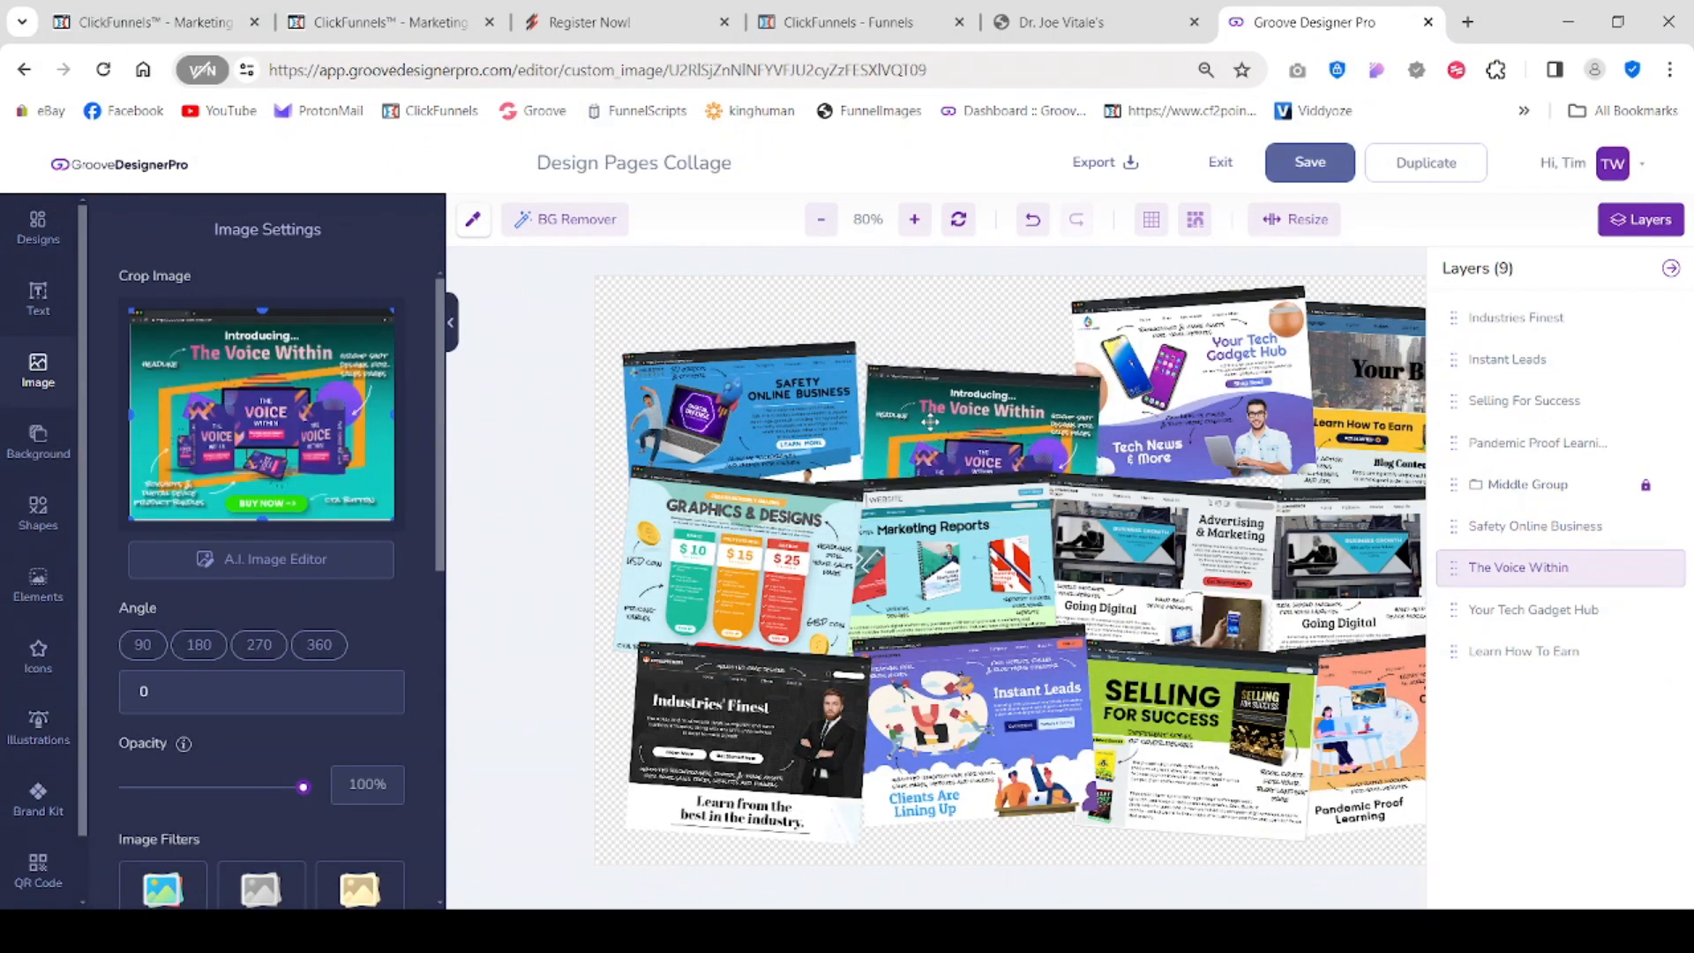
left_click_drag(1138, 341, 1095, 410)
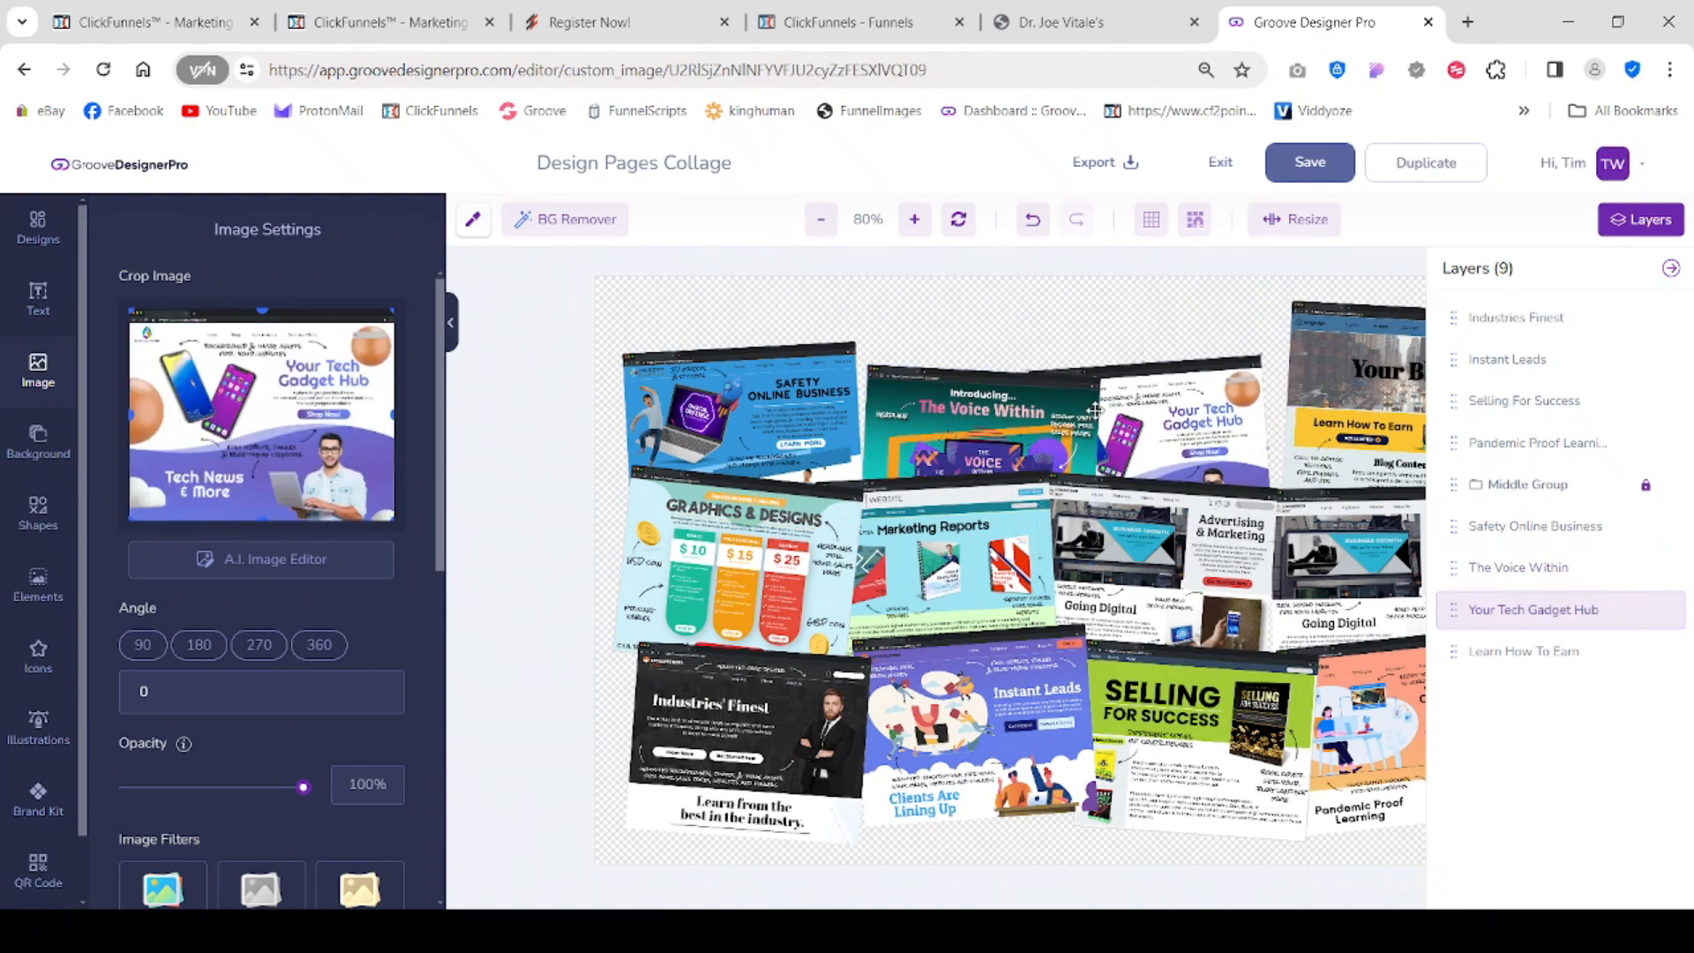
Step: Move the Learn How To Earn image left in the collage, partly behind the Your Tech Gadget Hub image
left_click_drag(1341, 369, 1237, 379)
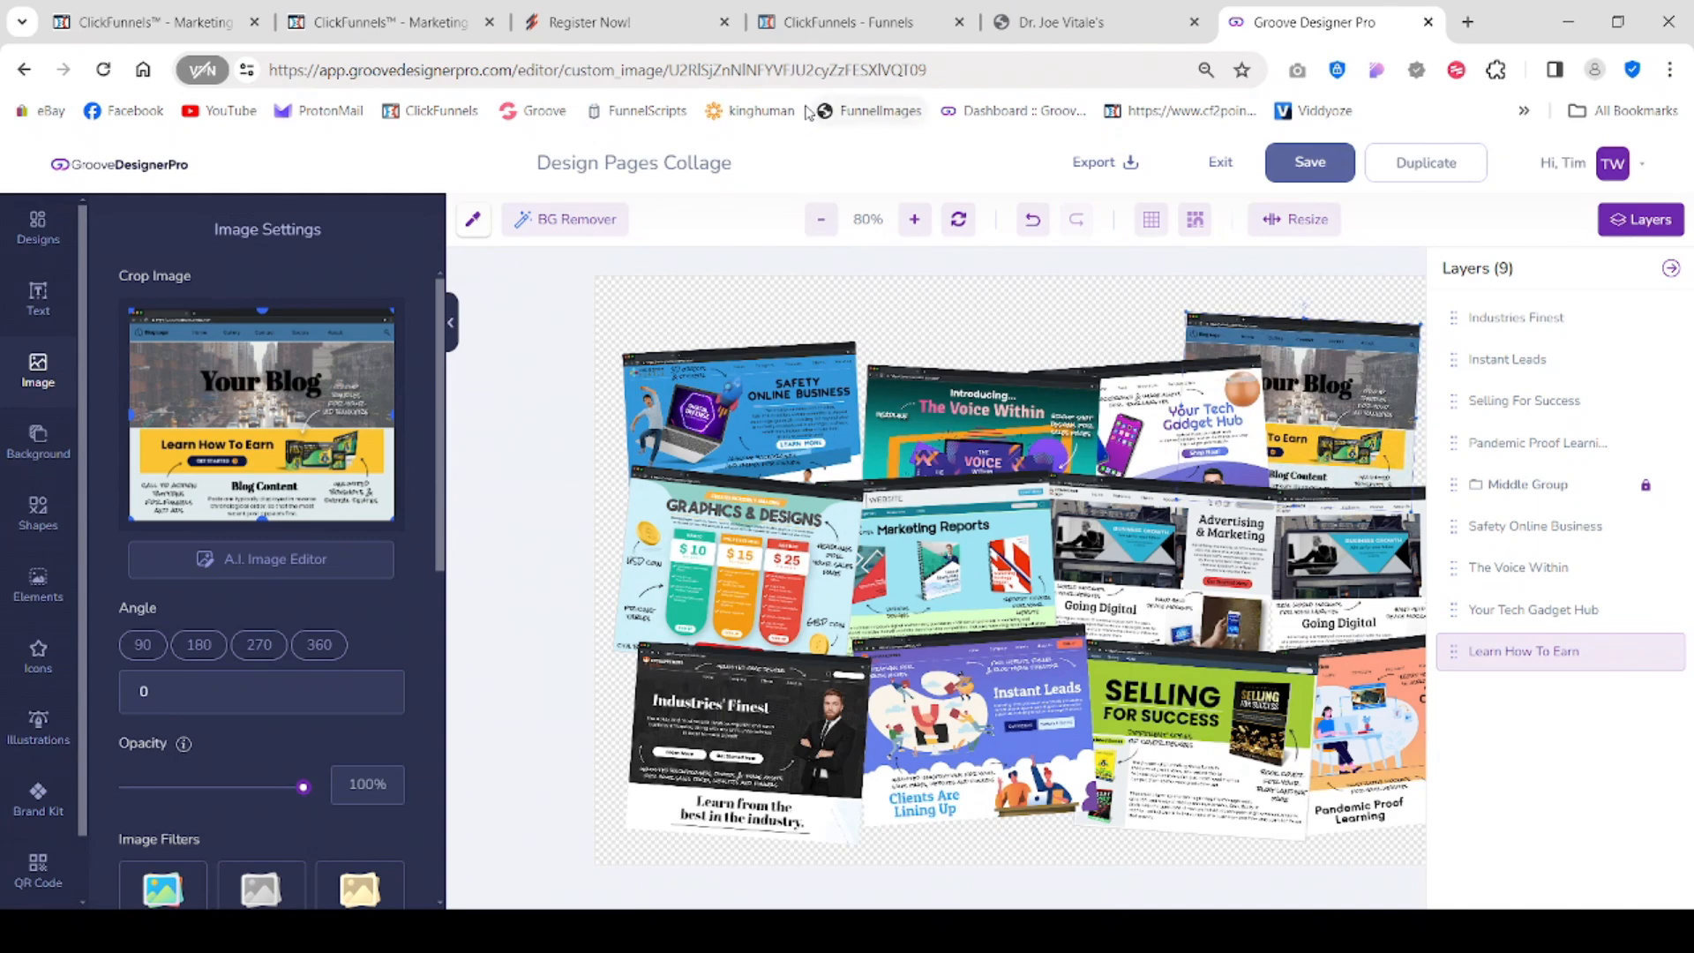
Step: Rename the design as Layers Test 1
left_click(751, 169)
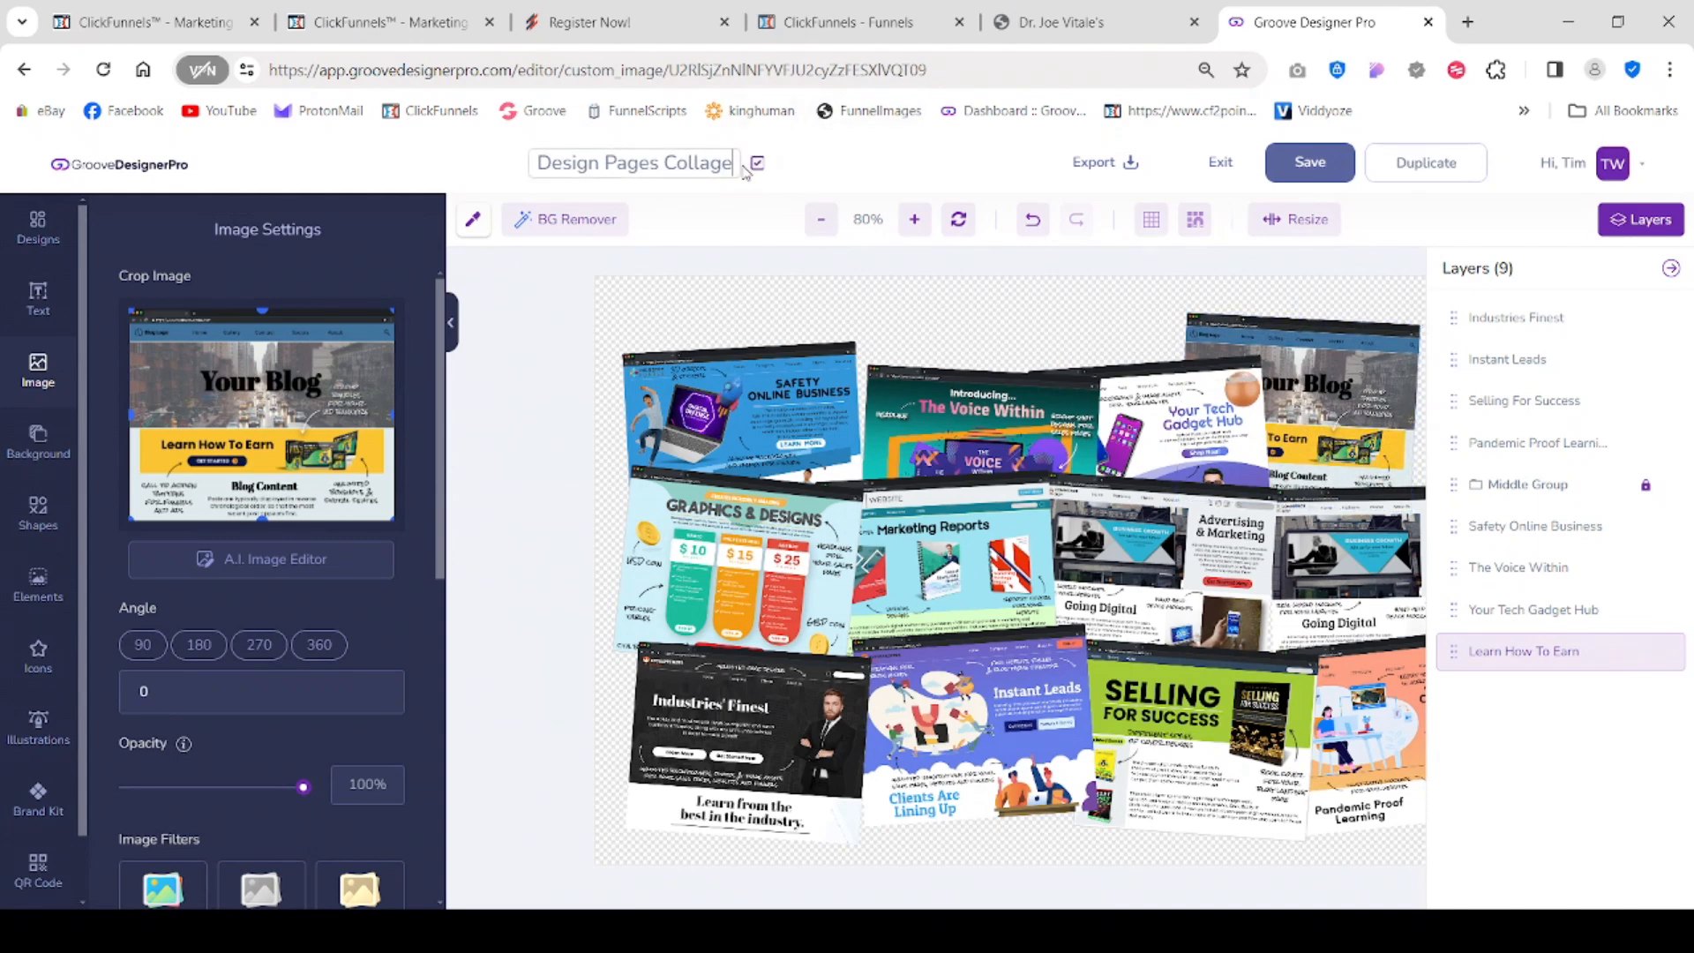
key("BackSpace")
key("BackSpace")
key("BackSpace")
key("BackSpace")
key("BackSpace")
key("BackSpace")
key("BackSpace")
key("BackSpace")
key("BackSpace")
key("BackSpace")
key("BackSpace")
key("BackSpace")
key("BackSpace")
key("BackSpace")
key("BackSpace")
key("BackSpace")
key("BackSpace")
key("BackSpace")
key("BackSpace")
key("BackSpace")
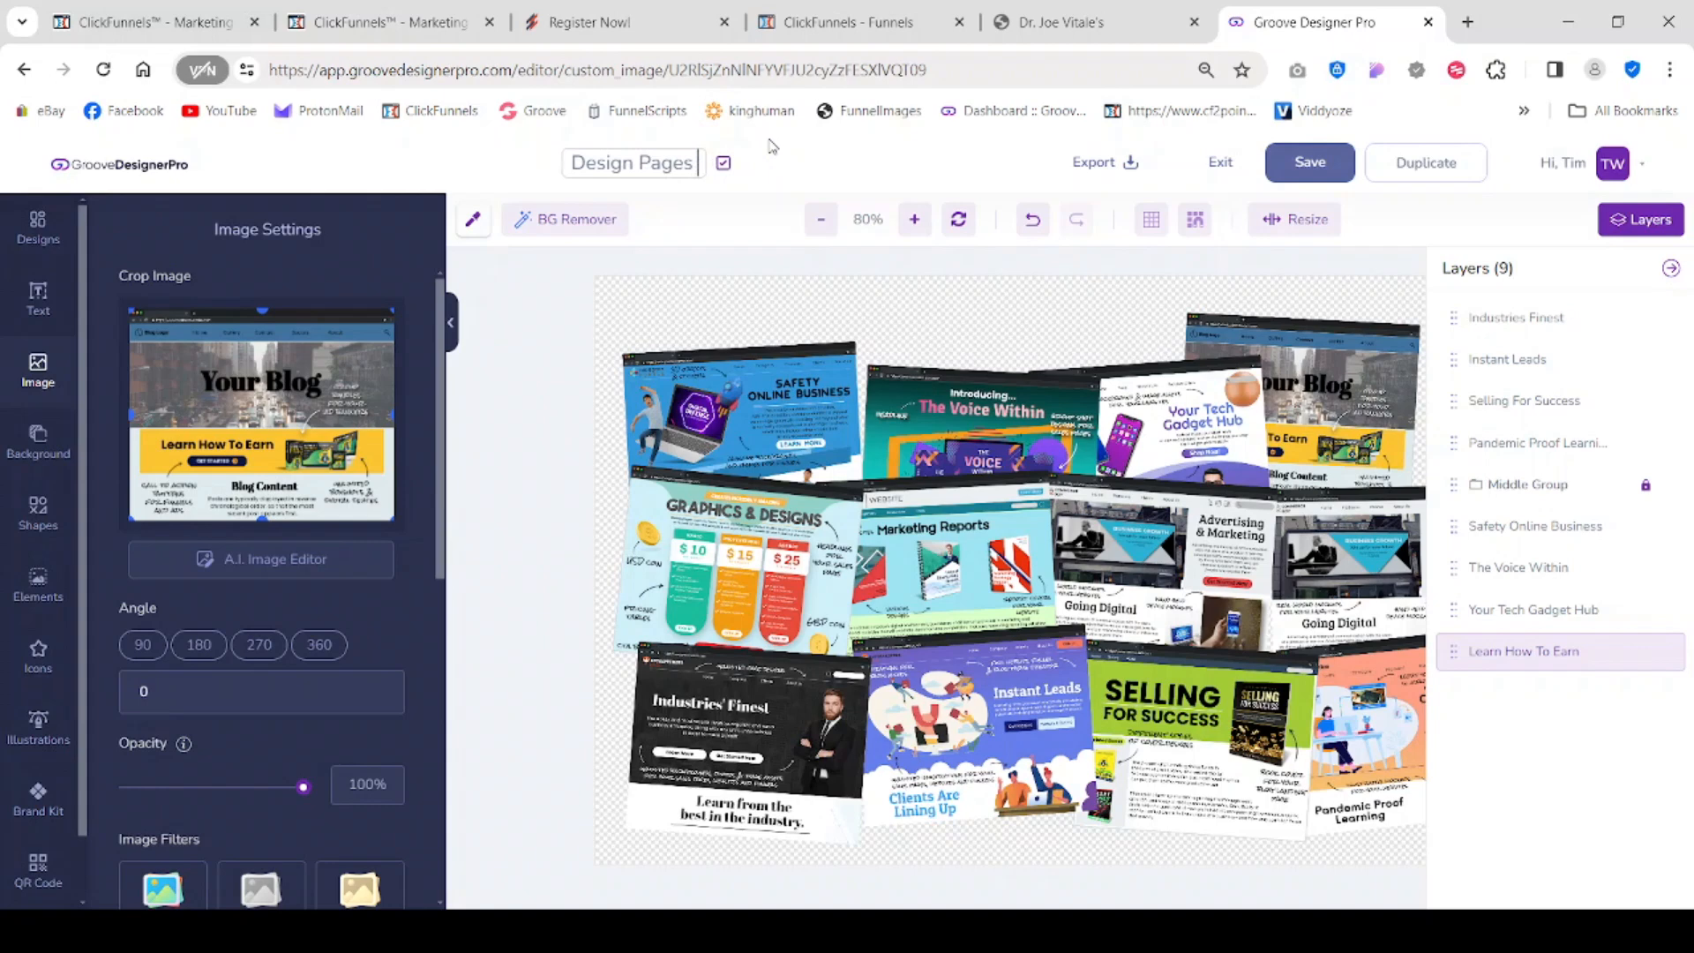
type("La")
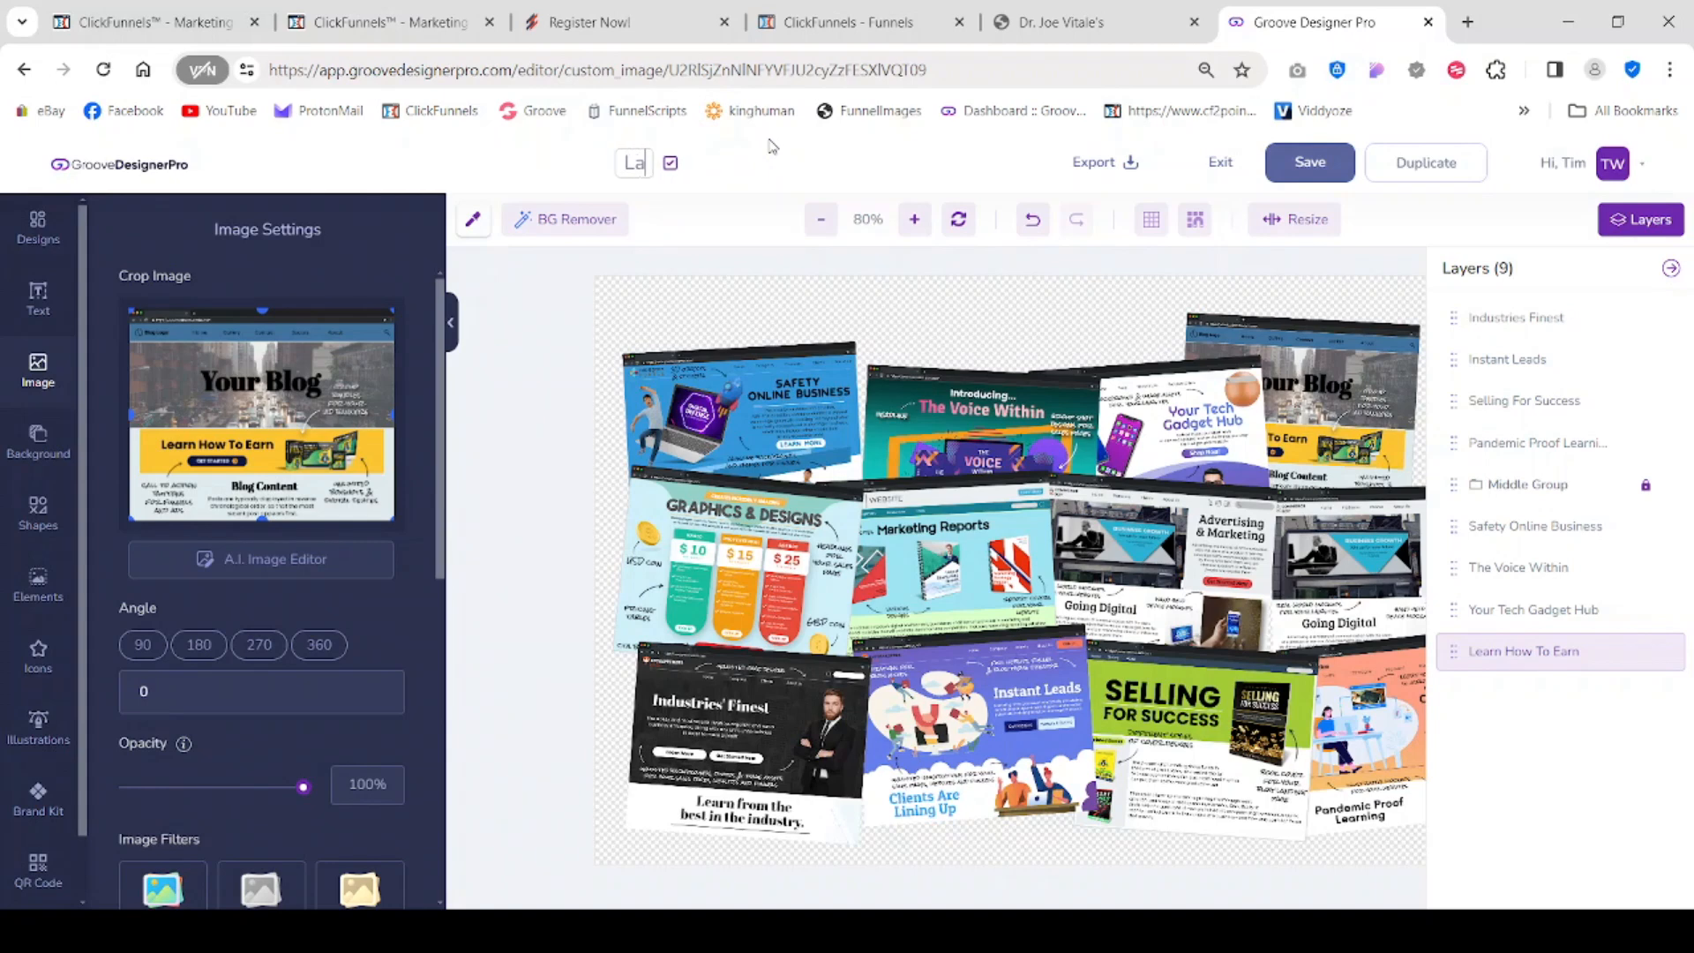
type("yers Test")
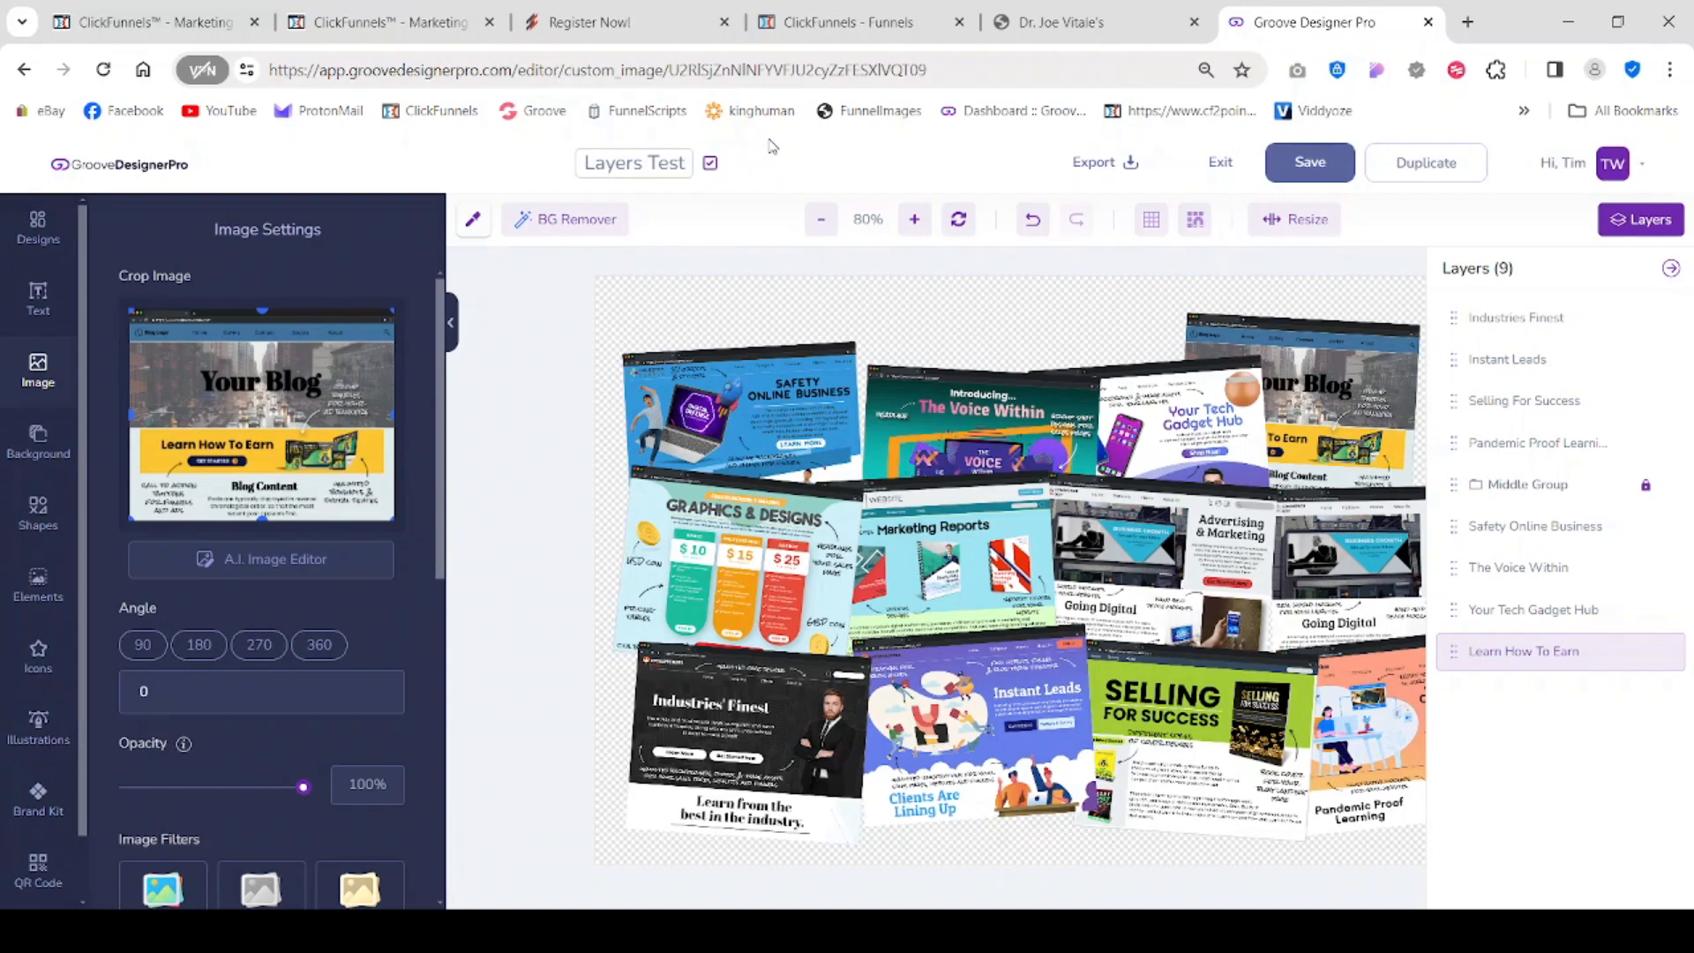
type(" 1")
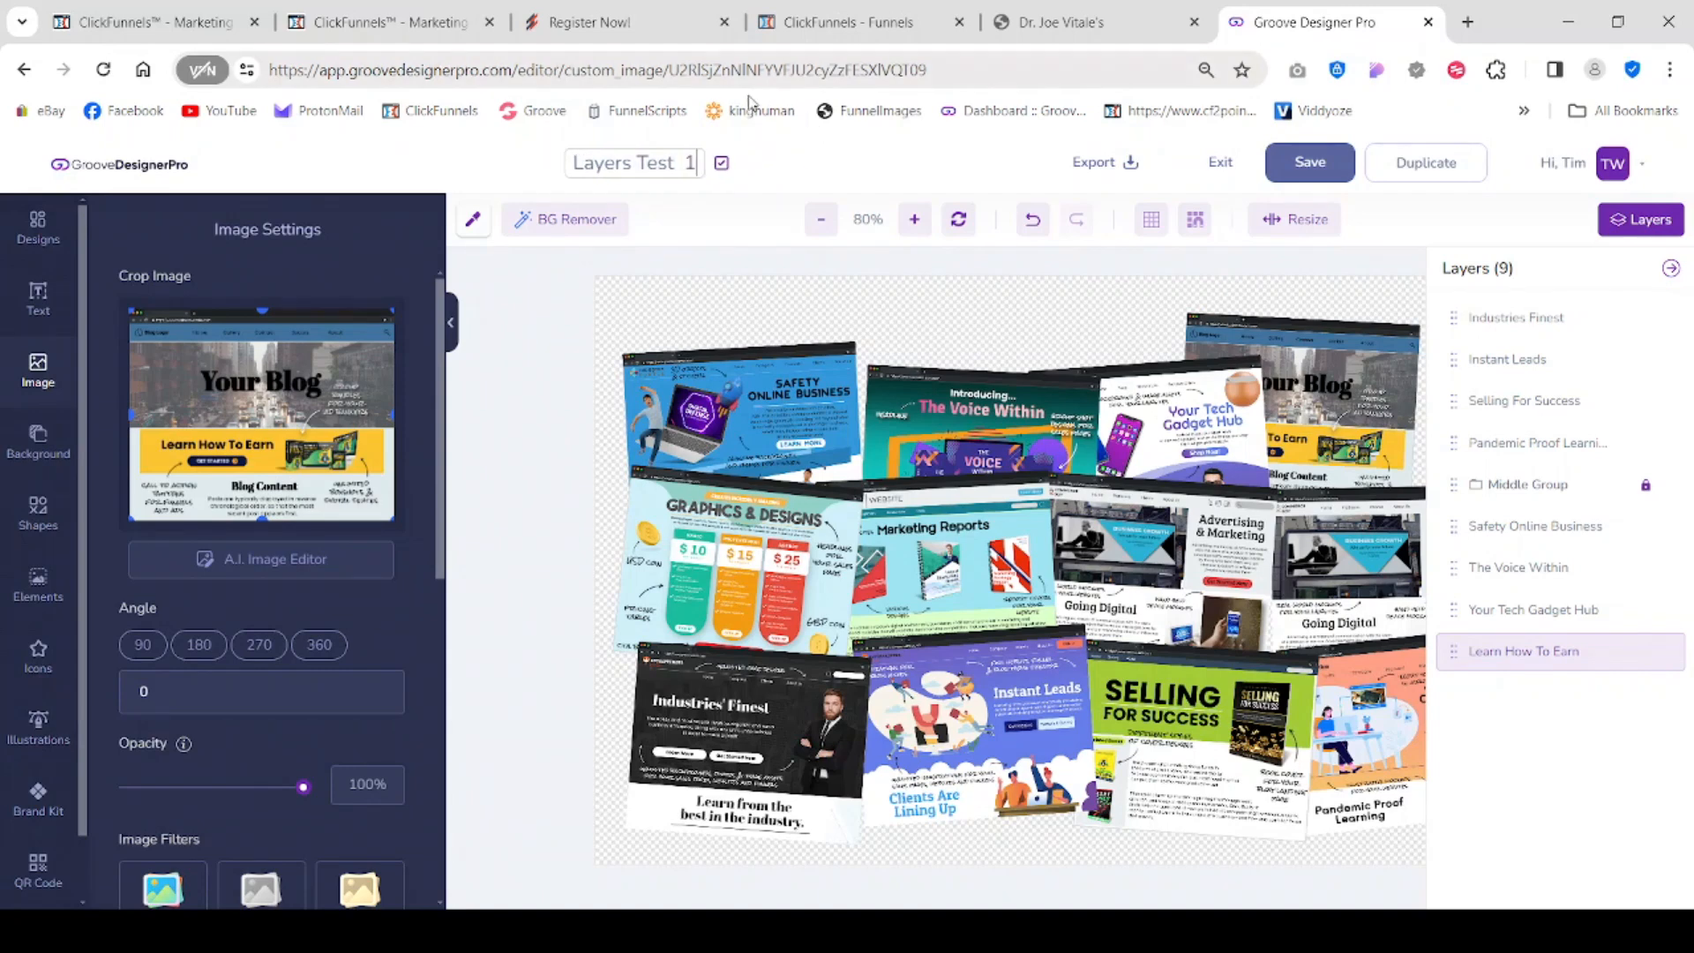
left_click(721, 164)
Step: Examine the other layer options available for the Learn How To Earn image
scroll(417, 883, "down", 5)
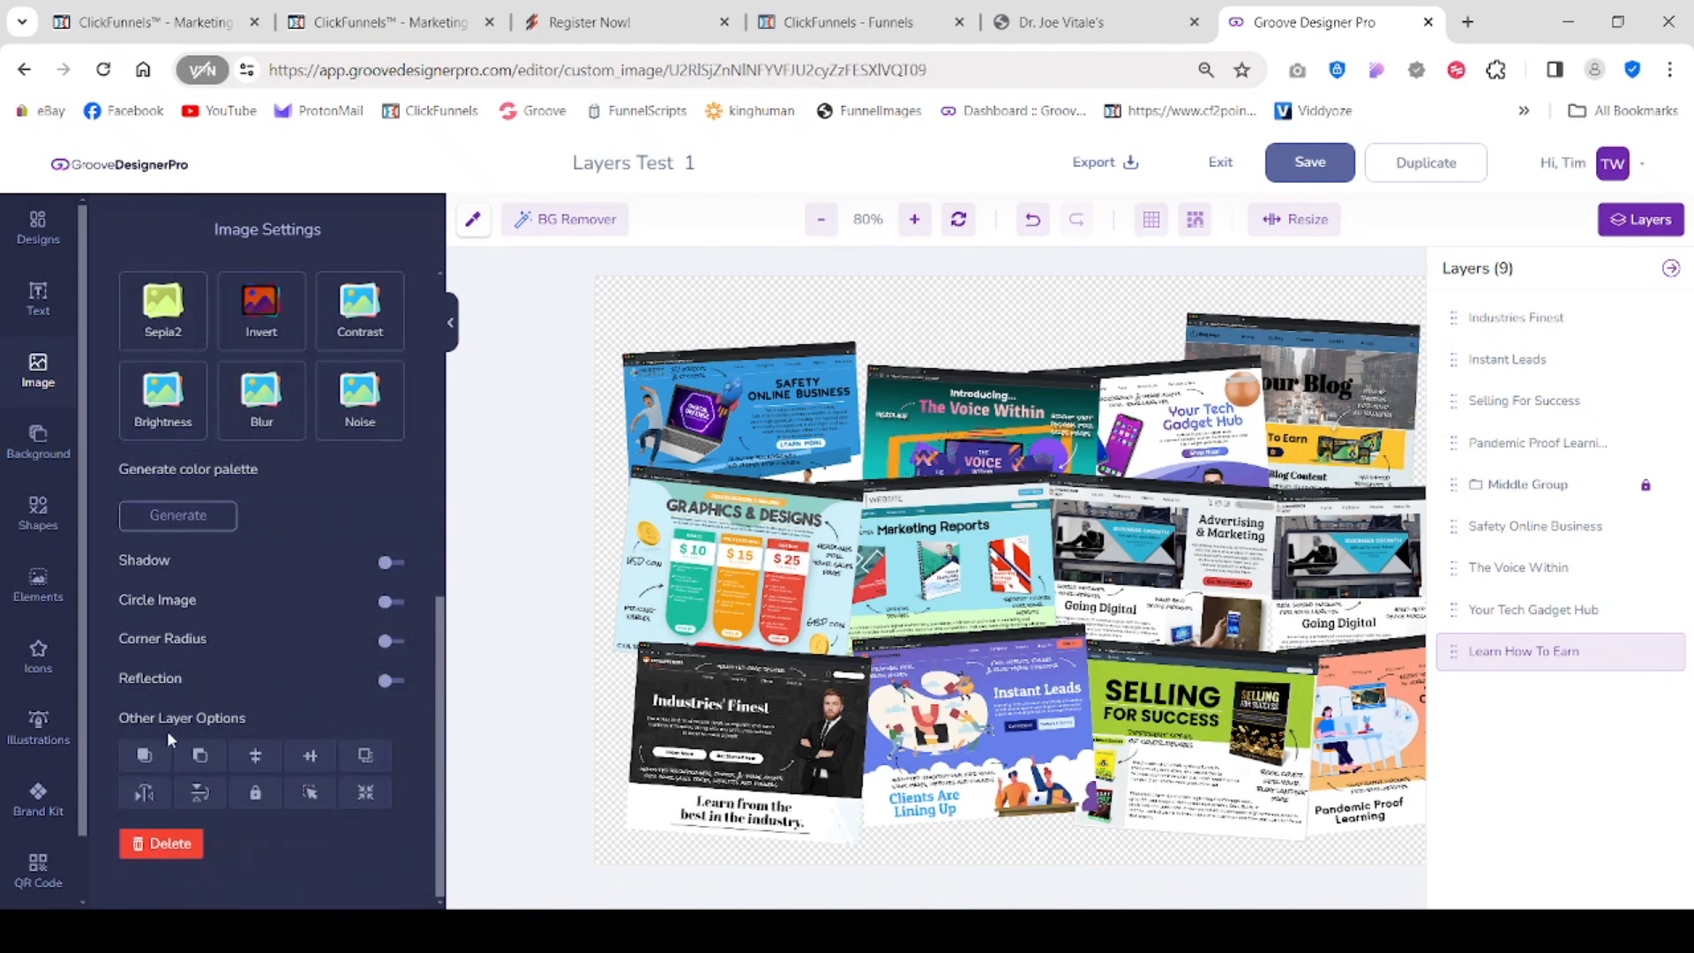